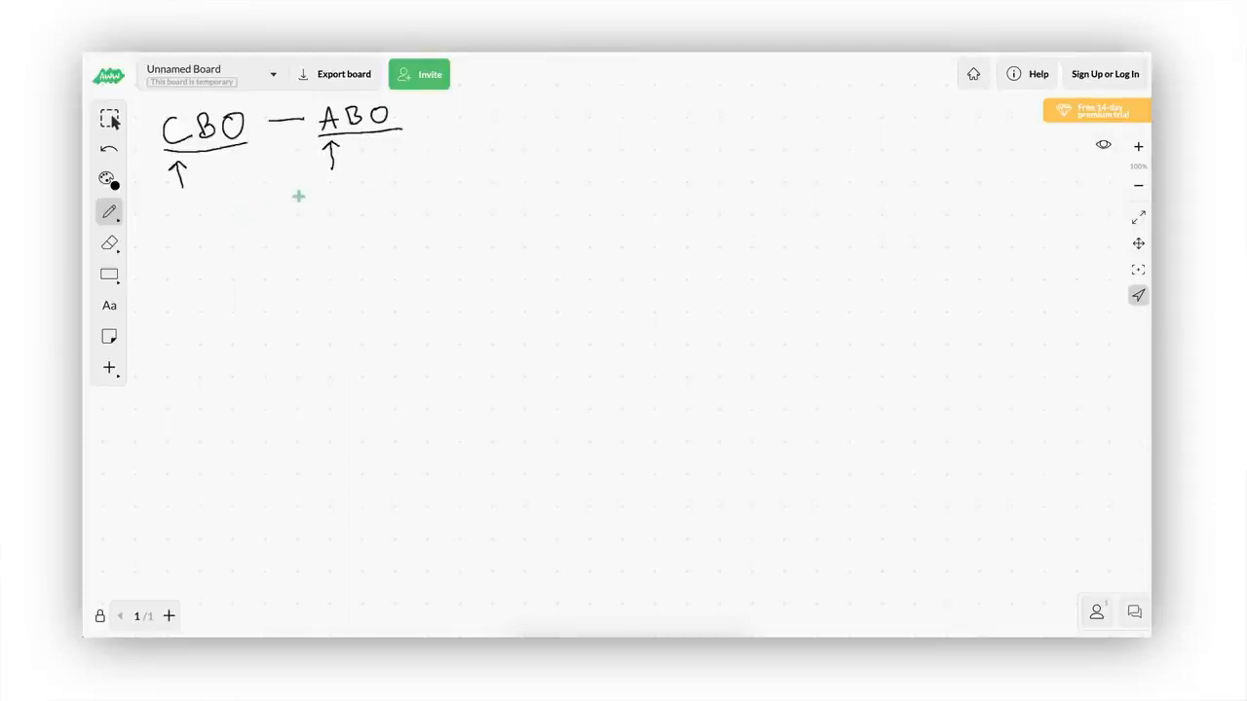
Add a second arrow beneath ABO and beneath CBO, and draw a box around ABO
left_click_drag(360, 170, 345, 148)
mouse_move(210, 185)
left_mouse_down()
mouse_move(195, 167)
mouse_move(209, 168)
left_mouse_up()
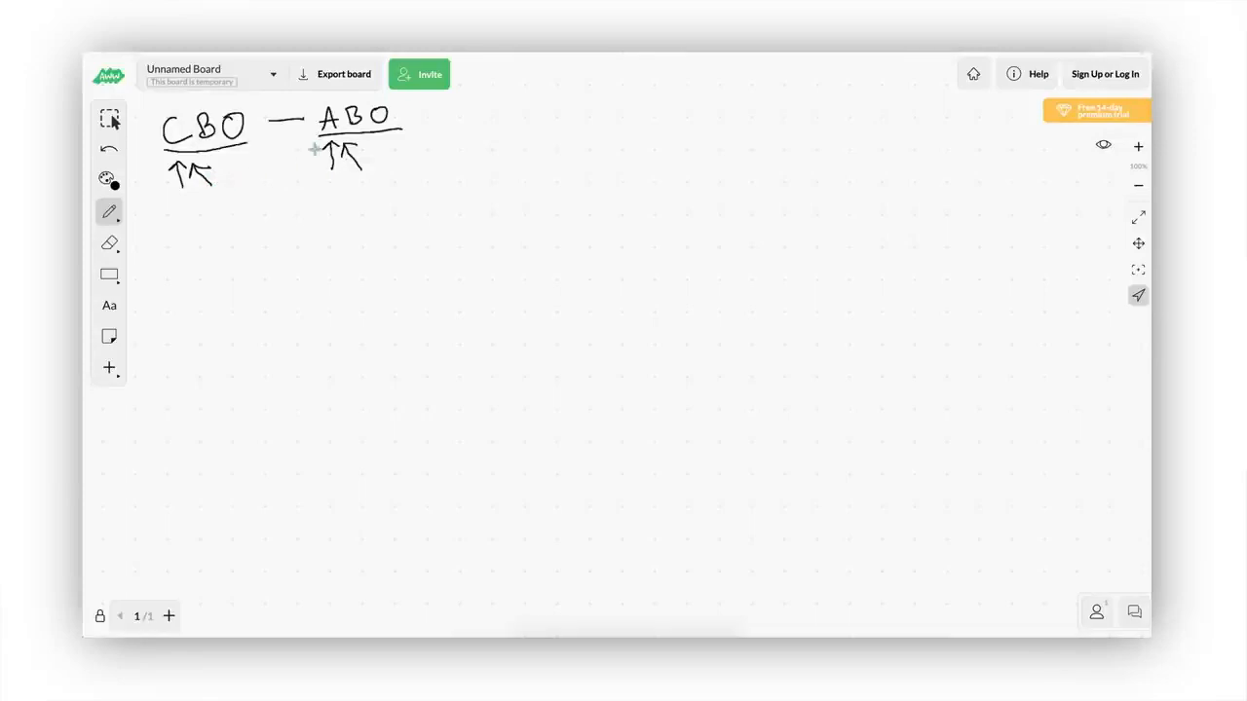
mouse_move(316, 105)
left_mouse_down()
mouse_move(312, 142)
mouse_move(331, 176)
mouse_move(426, 161)
mouse_move(412, 106)
mouse_move(313, 105)
left_mouse_up()
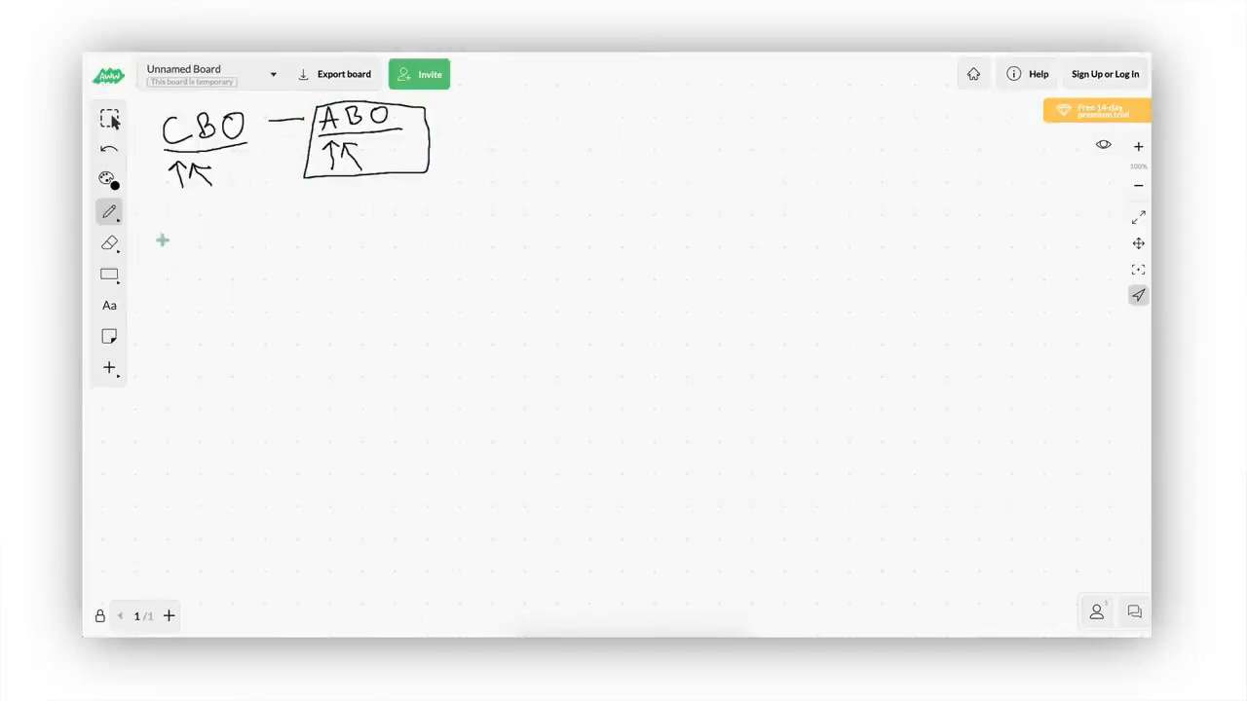
Sketch a branching hierarchy from a circled C to Adset to ads/creative, with an arrow pointing at Adset
left_click_drag(164, 237, 177, 258)
mouse_move(158, 274)
left_mouse_down()
mouse_move(147, 308)
mouse_move(203, 316)
mouse_move(152, 341)
mouse_move(166, 341)
left_mouse_up()
mouse_move(154, 335)
left_mouse_down()
mouse_move(174, 323)
mouse_move(179, 340)
left_mouse_up()
left_click_drag(192, 327, 206, 339)
left_click_drag(199, 328, 220, 325)
mouse_move(156, 352)
left_mouse_down()
mouse_move(145, 387)
mouse_move(166, 376)
mouse_move(197, 387)
mouse_move(158, 417)
mouse_move(286, 390)
left_mouse_up()
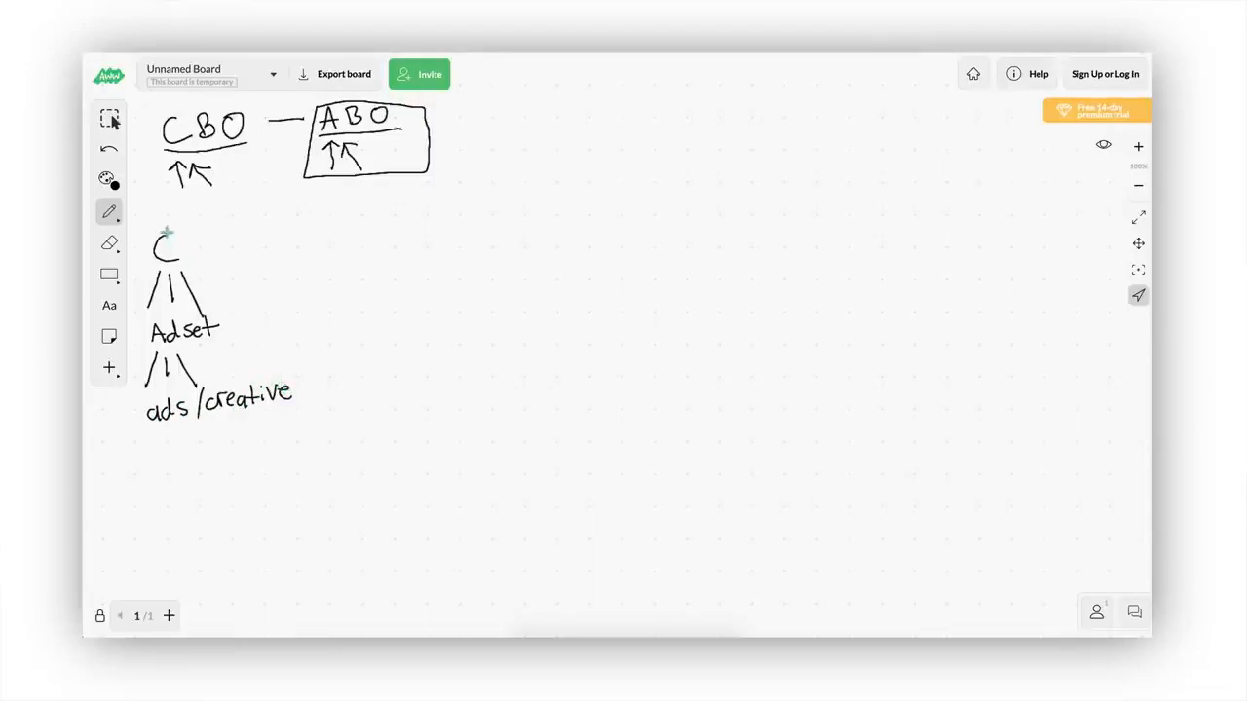
mouse_move(175, 228)
left_mouse_down()
mouse_move(146, 261)
mouse_move(195, 238)
mouse_move(166, 231)
left_mouse_up()
mouse_move(305, 305)
left_mouse_down()
mouse_move(227, 316)
mouse_move(237, 327)
left_mouse_up()
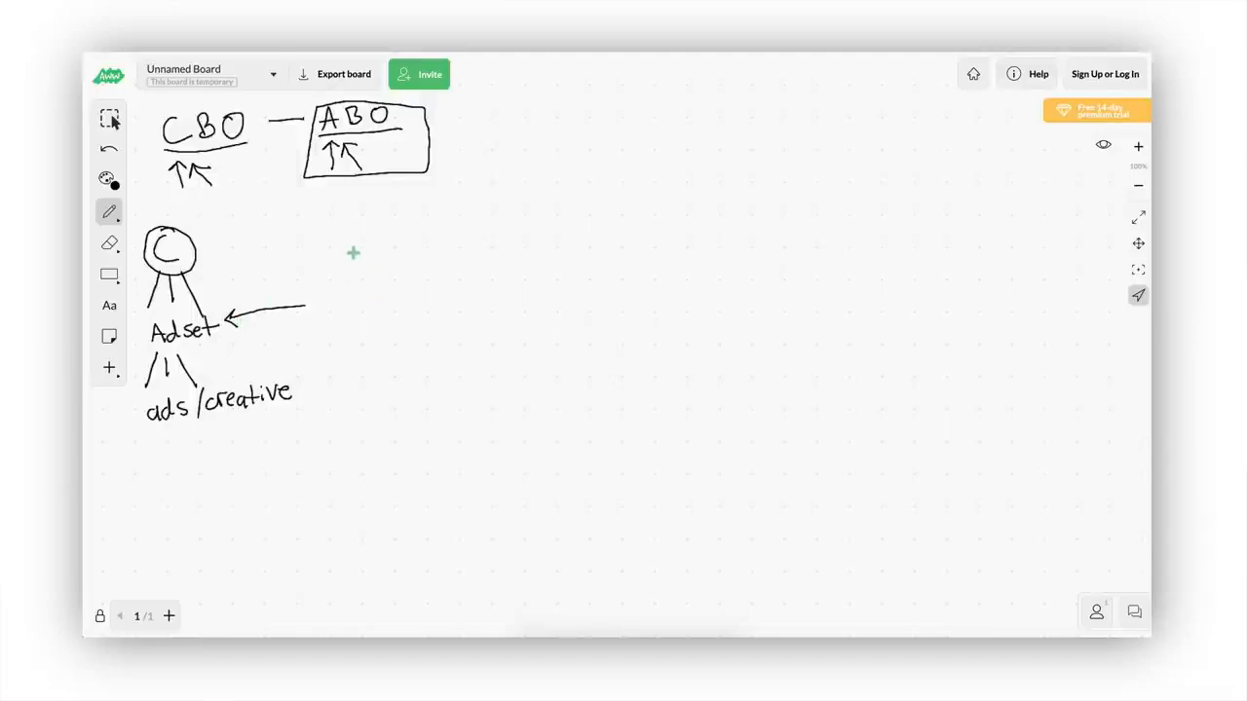
Draw a second circled C beside the hierarchy with four branches labelled weight loss, keto, fitness and weight watch
mouse_move(370, 244)
left_mouse_down()
mouse_move(348, 258)
mouse_move(372, 268)
mouse_move(347, 238)
mouse_move(385, 265)
mouse_move(360, 241)
left_mouse_up()
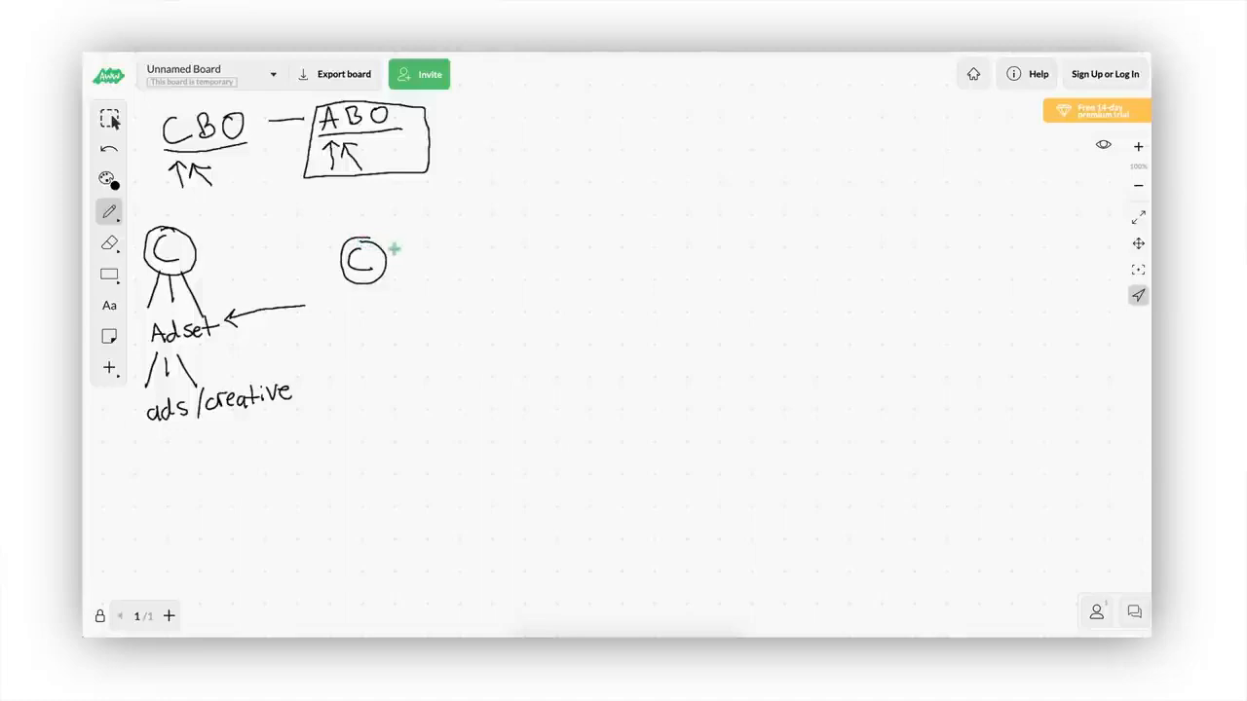
mouse_move(380, 231)
left_mouse_down()
mouse_move(425, 225)
mouse_move(416, 276)
mouse_move(371, 301)
mouse_move(443, 321)
left_mouse_up()
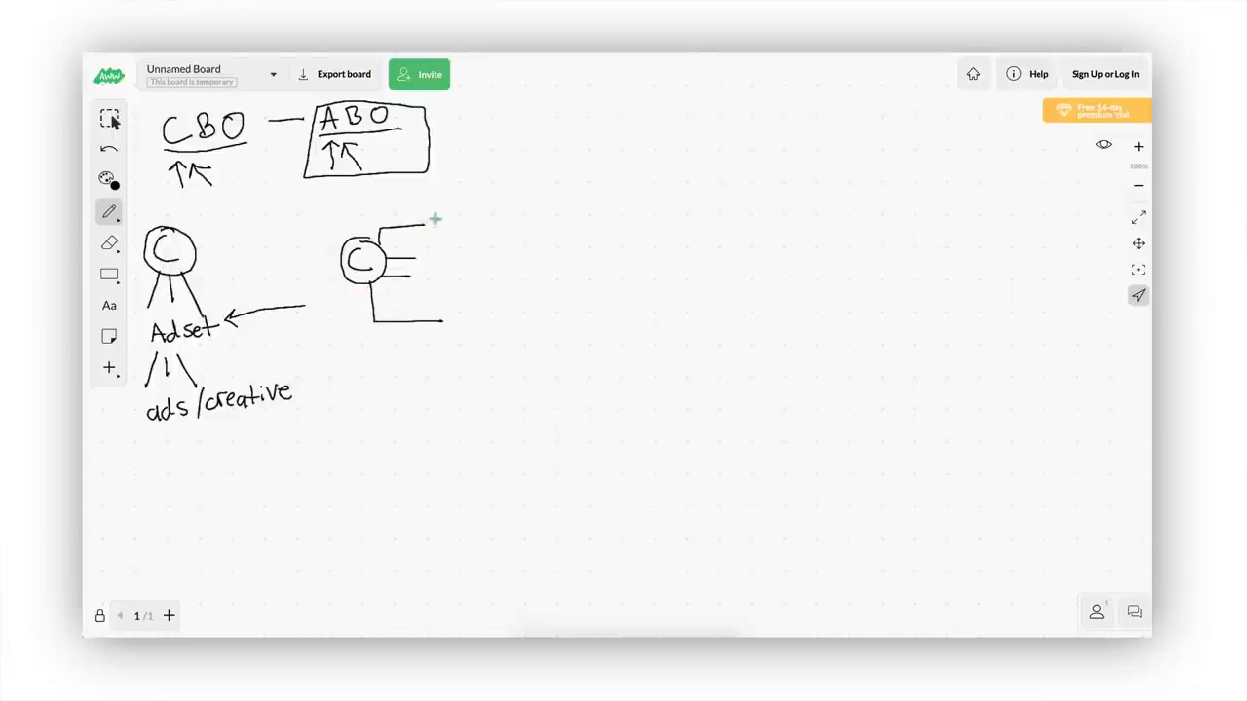
mouse_move(430, 224)
left_mouse_down()
mouse_move(471, 224)
mouse_move(495, 208)
mouse_move(537, 214)
mouse_move(539, 229)
left_mouse_up()
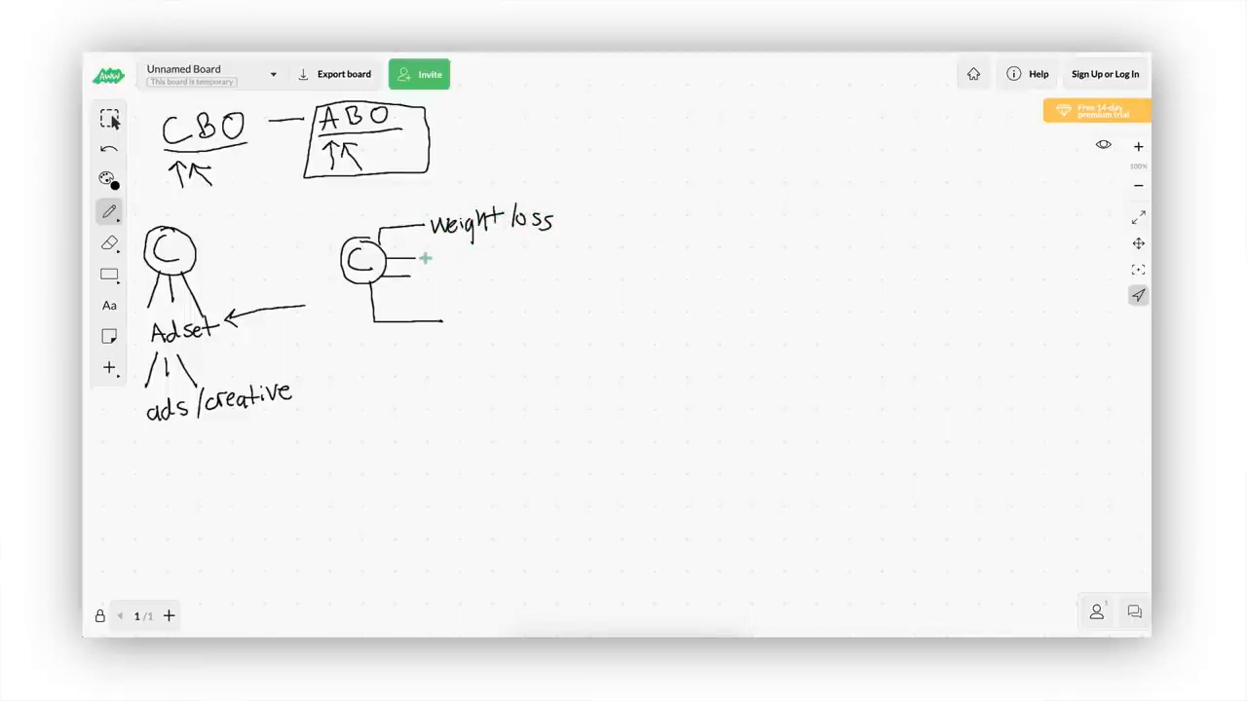
mouse_move(424, 256)
left_mouse_down()
mouse_move(459, 256)
mouse_move(429, 275)
mouse_move(487, 283)
left_mouse_up()
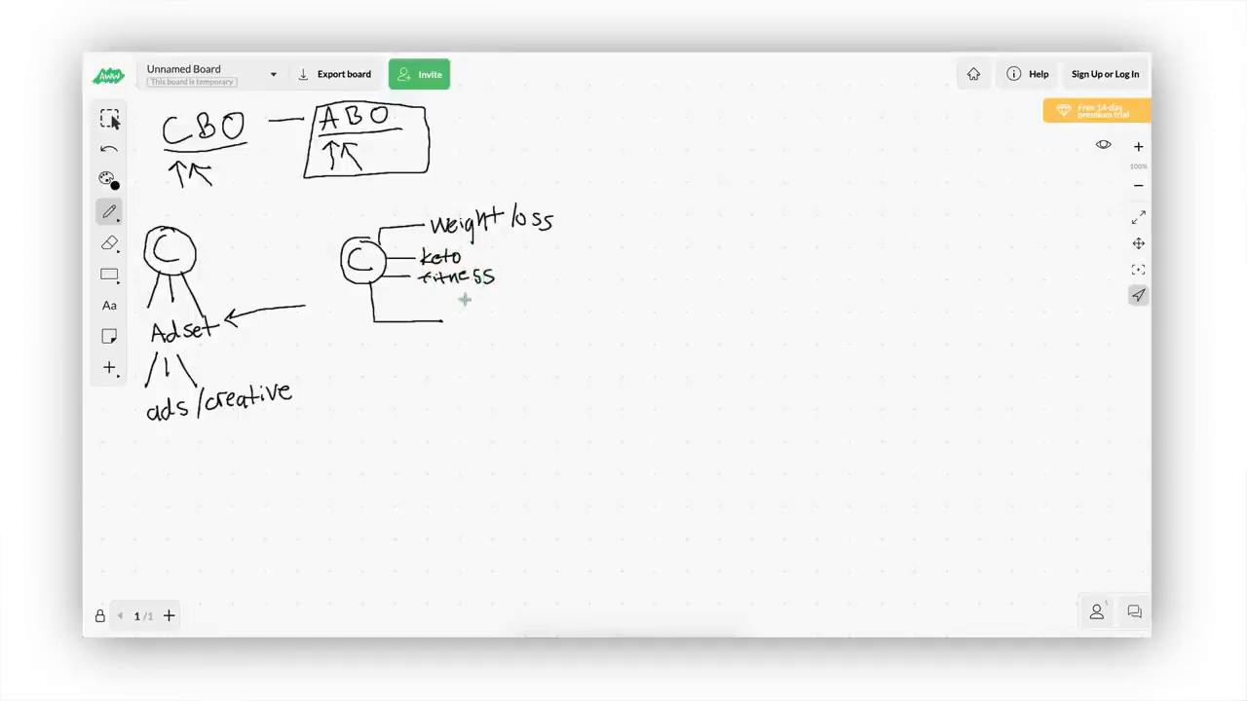
mouse_move(453, 317)
left_mouse_down()
mouse_move(584, 298)
mouse_move(604, 308)
left_mouse_up()
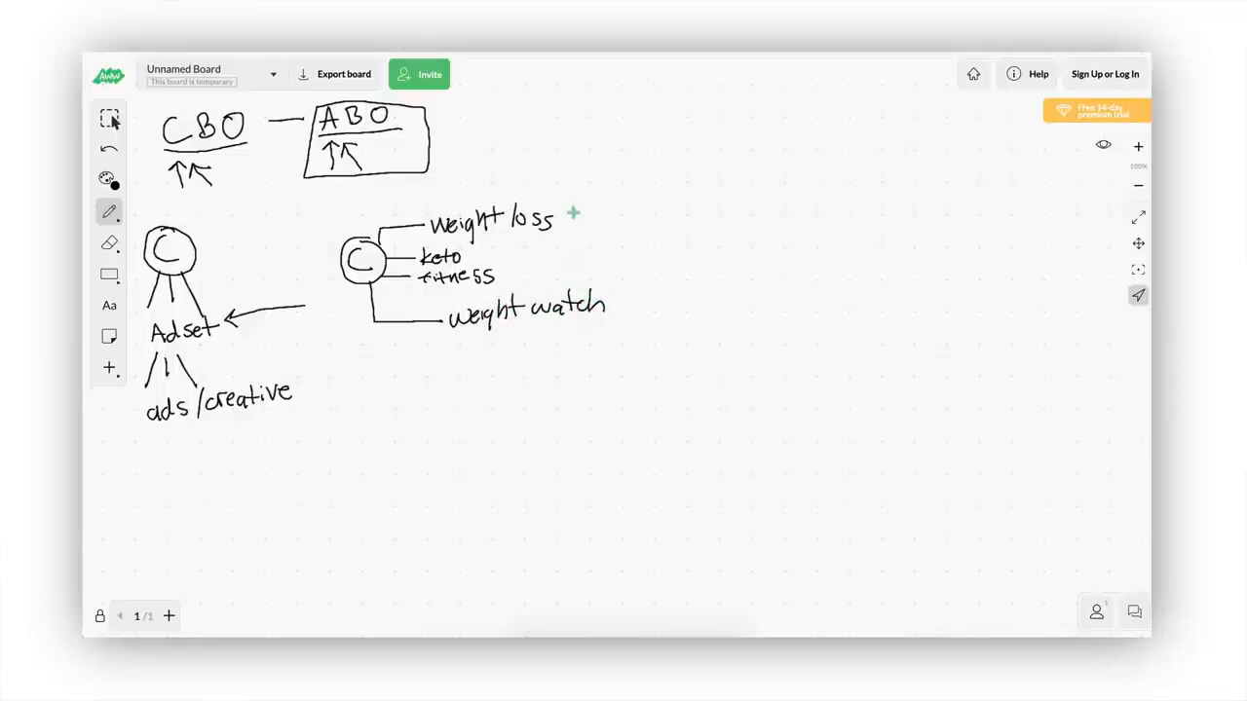
Bracket the four branches into a targeting list of MW, 30-55, USA, Canada, NZ and Austra, and circle USA
mouse_move(563, 212)
left_mouse_down()
mouse_move(607, 215)
mouse_move(614, 293)
mouse_move(604, 298)
left_mouse_up()
left_click_drag(615, 251, 641, 250)
mouse_move(647, 250)
left_mouse_down()
mouse_move(648, 233)
mouse_move(693, 232)
mouse_move(647, 276)
mouse_move(663, 261)
mouse_move(715, 259)
left_mouse_up()
left_click_drag(653, 287, 700, 291)
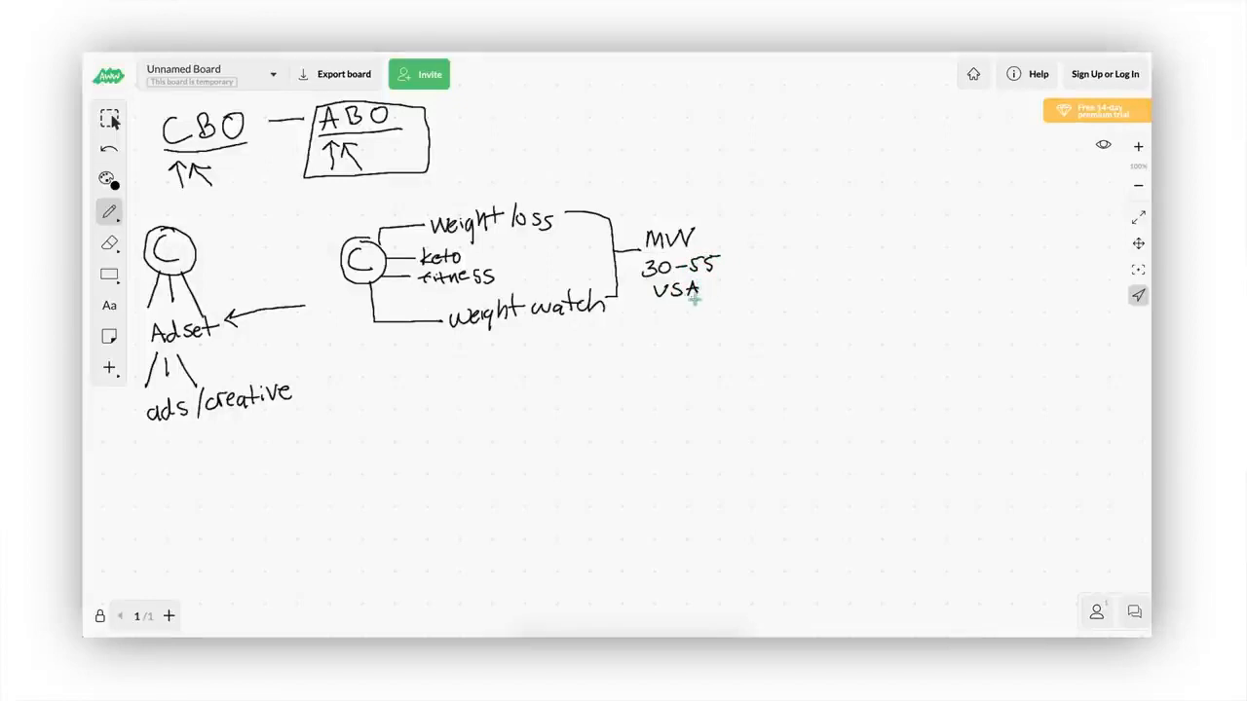
mouse_move(646, 303)
left_mouse_down()
mouse_move(710, 301)
mouse_move(658, 329)
mouse_move(681, 321)
mouse_move(696, 335)
mouse_move(663, 346)
mouse_move(732, 337)
left_mouse_up()
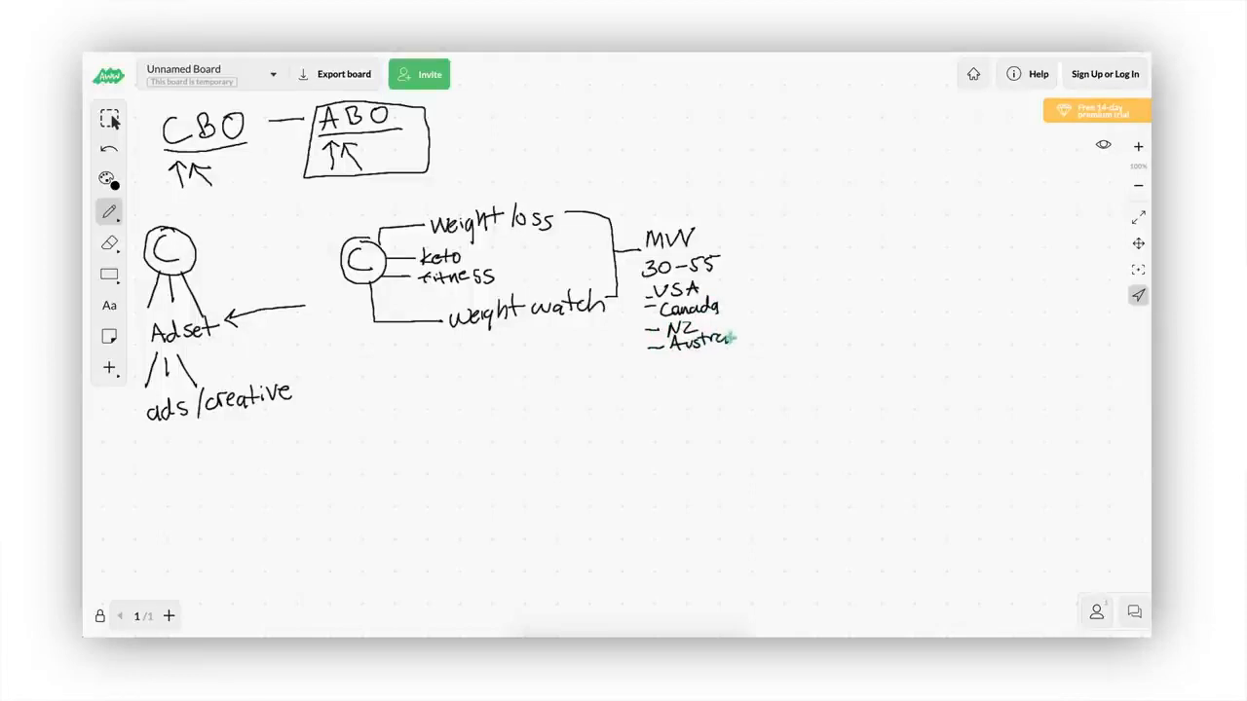
mouse_move(741, 280)
left_mouse_down()
mouse_move(707, 276)
mouse_move(645, 300)
mouse_move(727, 284)
left_mouse_up()
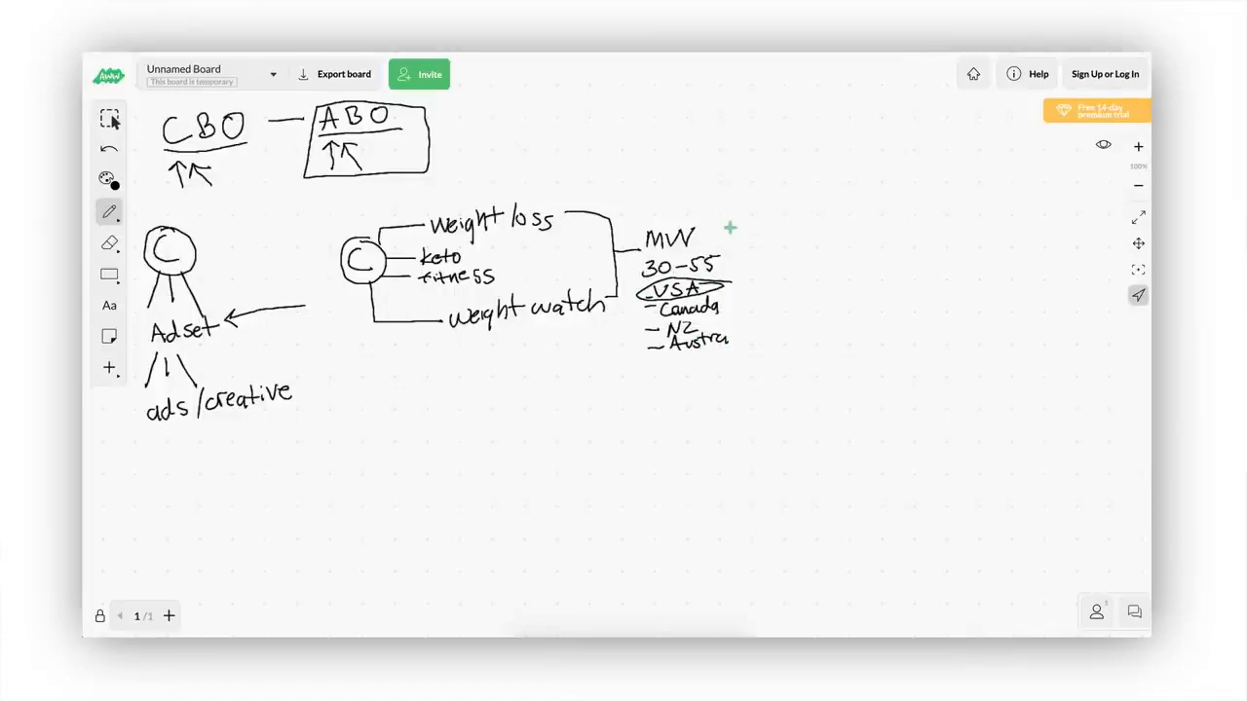
Bracket the targeting list into three outgoing branches and draw another bracket beneath the country names
mouse_move(715, 228)
left_mouse_down()
mouse_move(746, 242)
mouse_move(754, 276)
mouse_move(738, 282)
left_mouse_up()
mouse_move(747, 234)
left_mouse_down()
mouse_move(788, 221)
mouse_move(787, 276)
mouse_move(804, 280)
left_mouse_up()
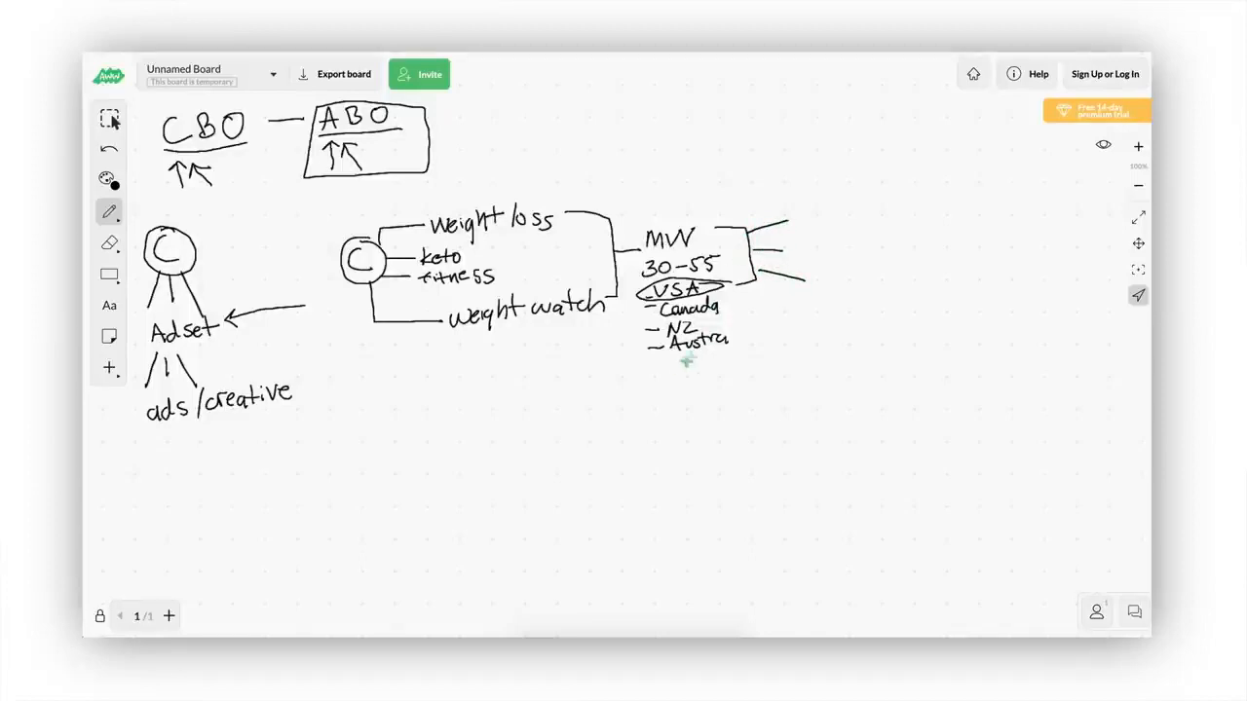
mouse_move(637, 350)
left_mouse_down()
mouse_move(662, 370)
mouse_move(750, 353)
mouse_move(754, 339)
left_mouse_up()
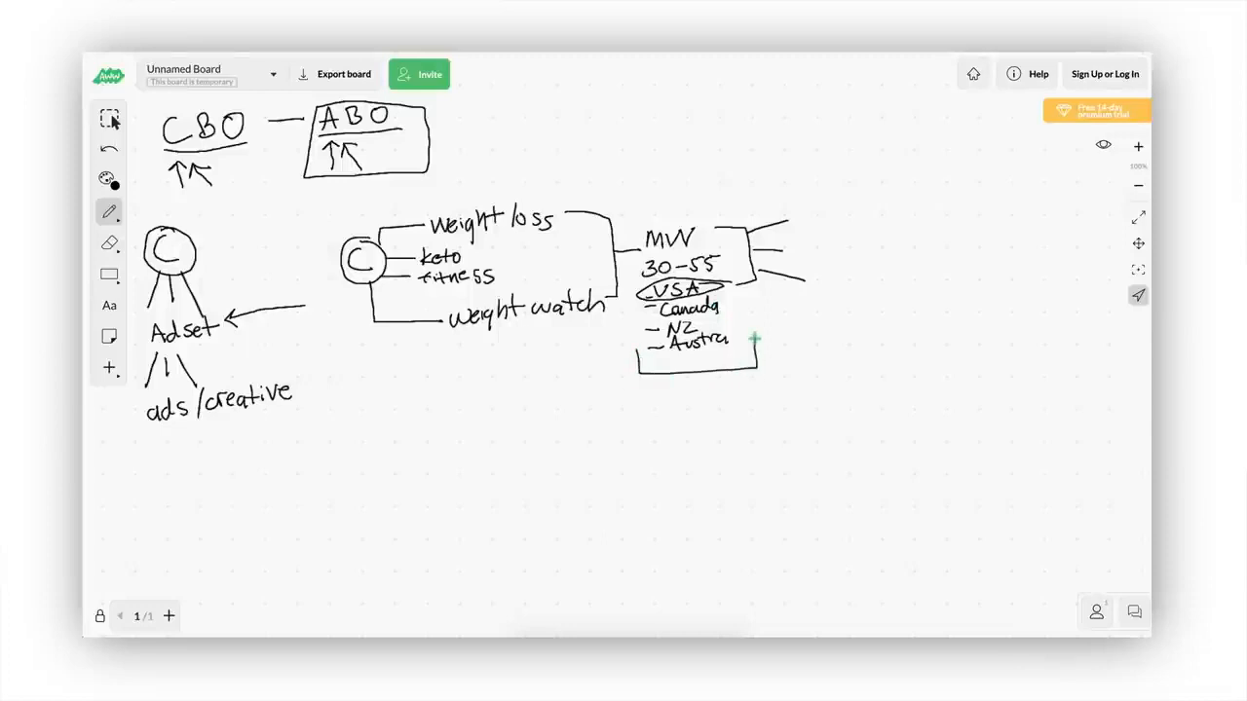
Write the budget range $15 - $25 beneath the country list bracket
left_click_drag(676, 395, 667, 423)
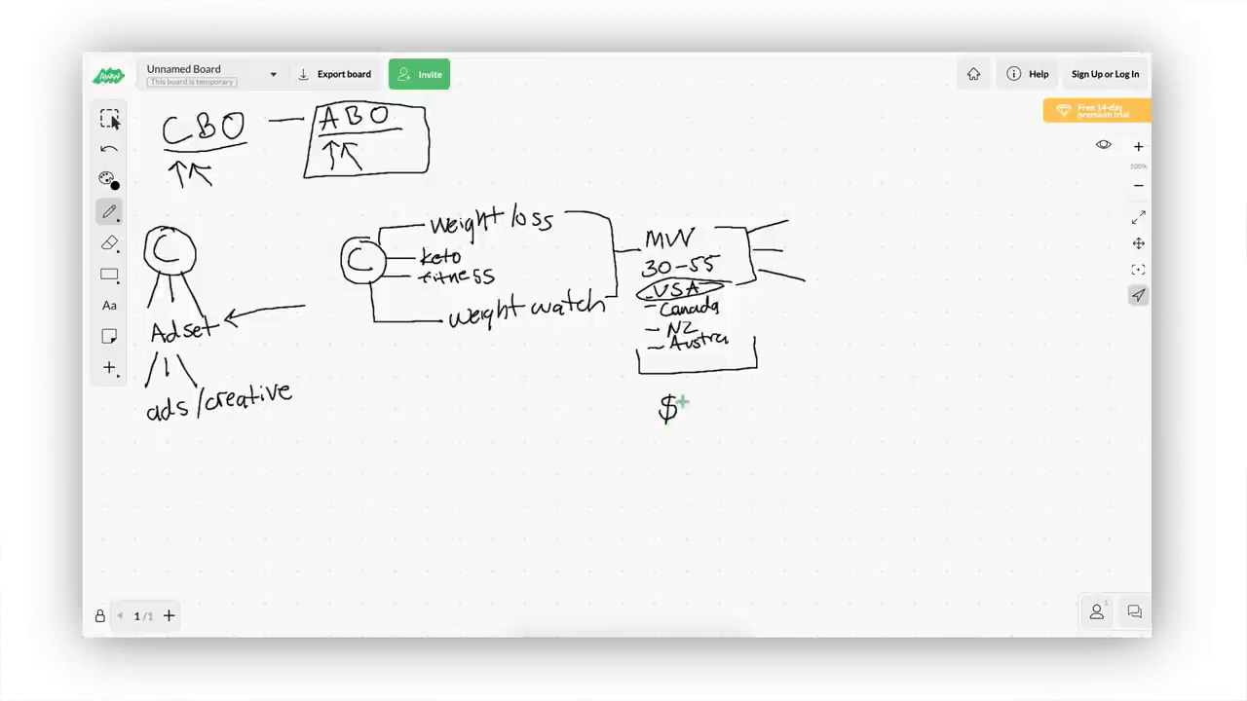
mouse_move(689, 396)
left_mouse_down()
mouse_move(688, 420)
mouse_move(749, 410)
left_mouse_up()
left_click_drag(752, 394, 767, 391)
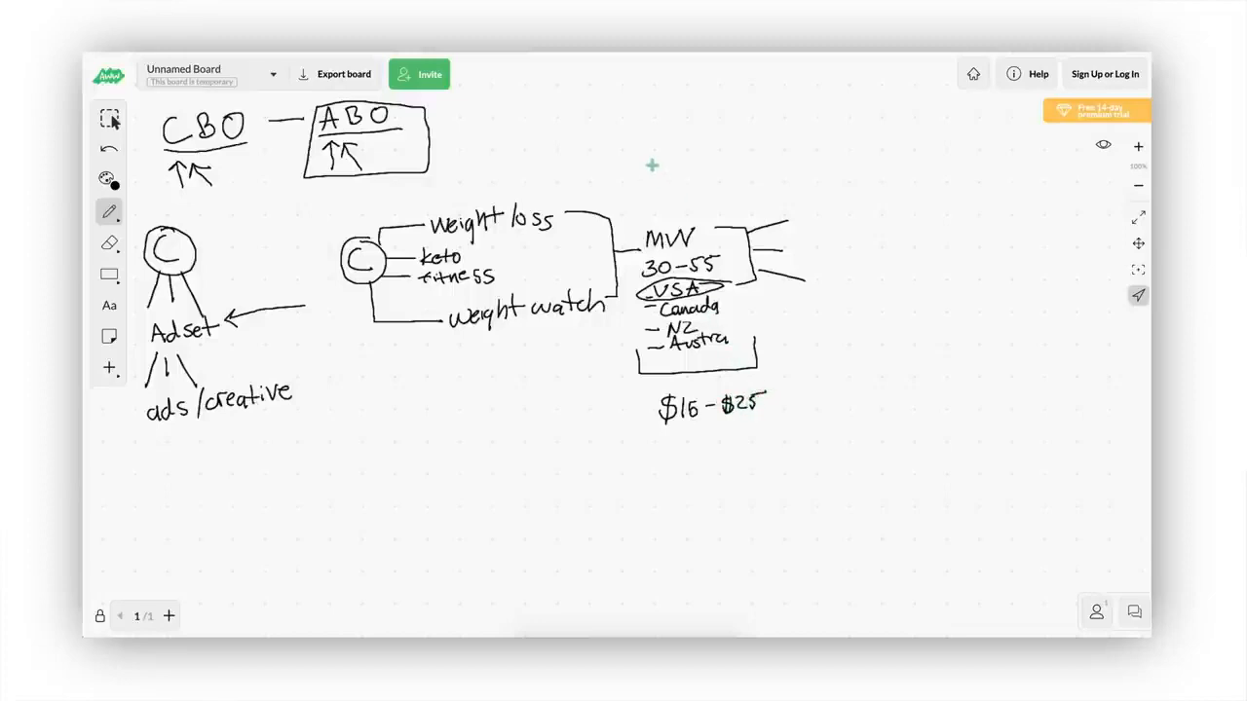
Write 4-10 in a box above the targeting list and put a check mark above it
left_click_drag(646, 164, 650, 186)
mouse_move(661, 174)
left_mouse_down()
mouse_move(672, 183)
mouse_move(682, 166)
mouse_move(697, 190)
mouse_move(699, 148)
mouse_move(633, 185)
mouse_move(651, 192)
left_mouse_up()
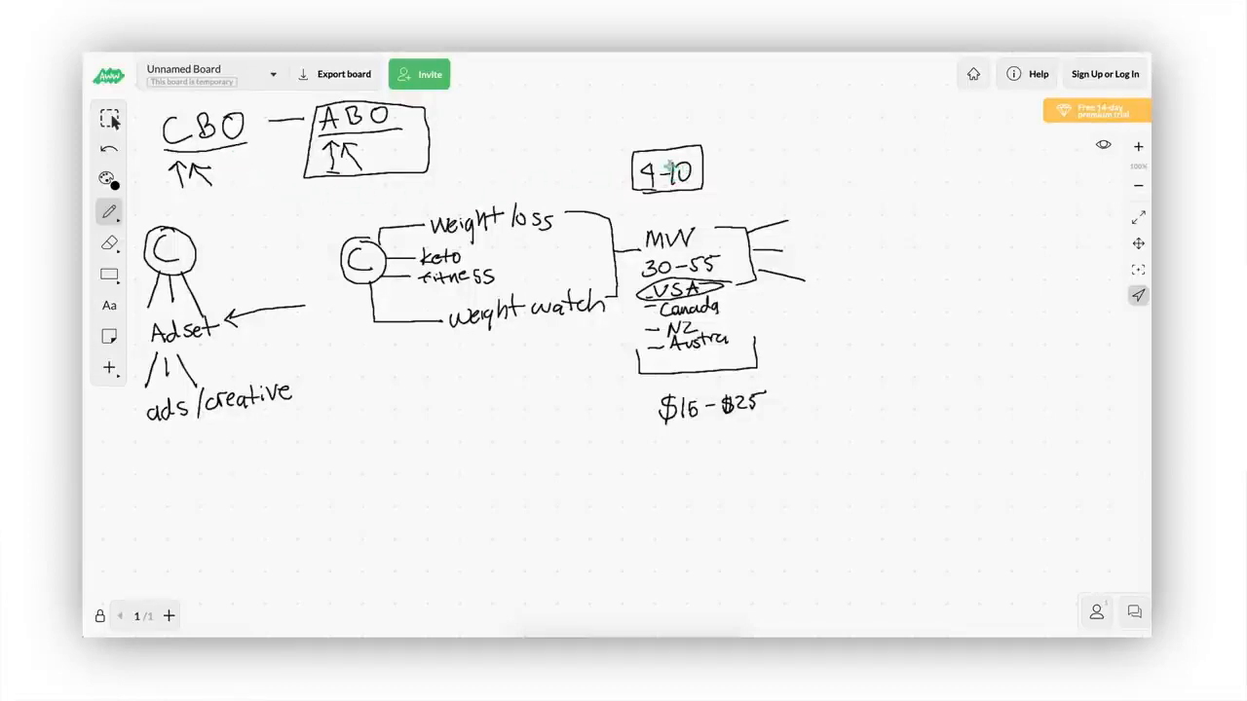
left_click_drag(652, 142, 674, 123)
Draw a third arrow beneath CBO, then circle $15 and write $50 below it
mouse_move(234, 199)
left_mouse_down()
mouse_move(232, 160)
mouse_move(241, 175)
left_mouse_up()
mouse_move(692, 387)
left_mouse_down()
mouse_move(664, 383)
mouse_move(665, 438)
mouse_move(709, 404)
mouse_move(682, 382)
left_mouse_up()
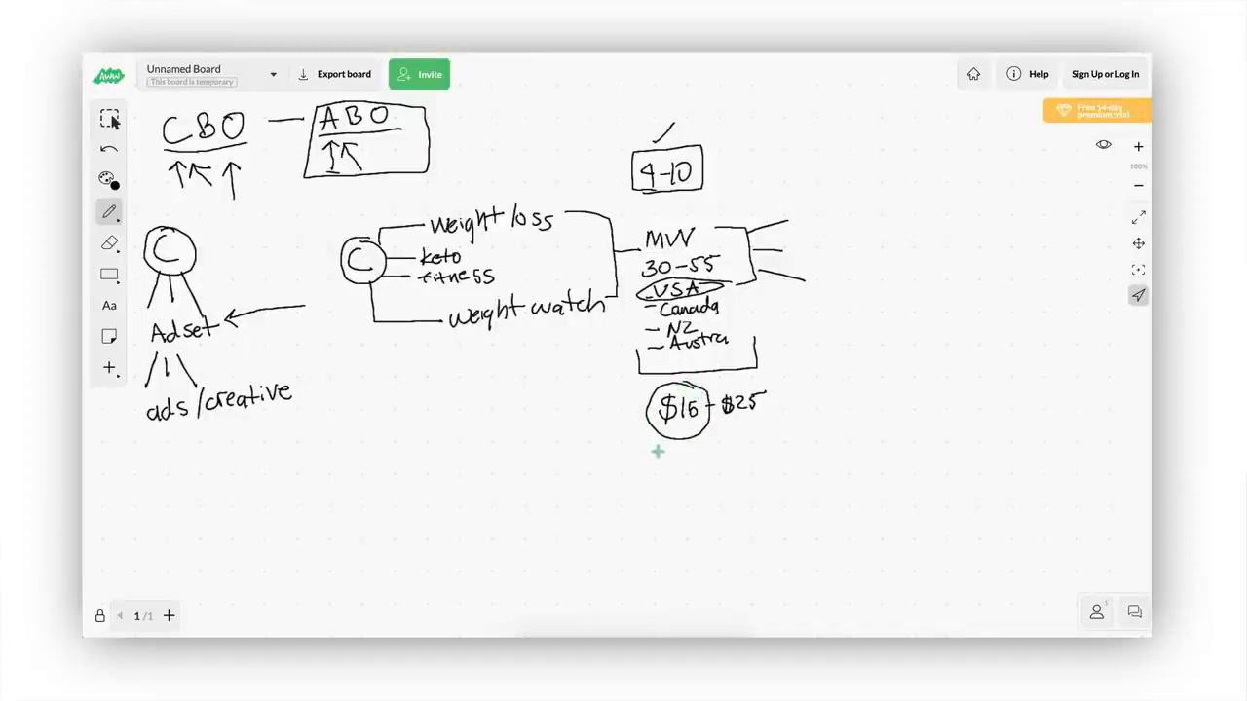
mouse_move(664, 456)
left_mouse_down()
mouse_move(649, 477)
mouse_move(659, 487)
mouse_move(668, 470)
left_mouse_up()
left_click_drag(685, 457, 679, 457)
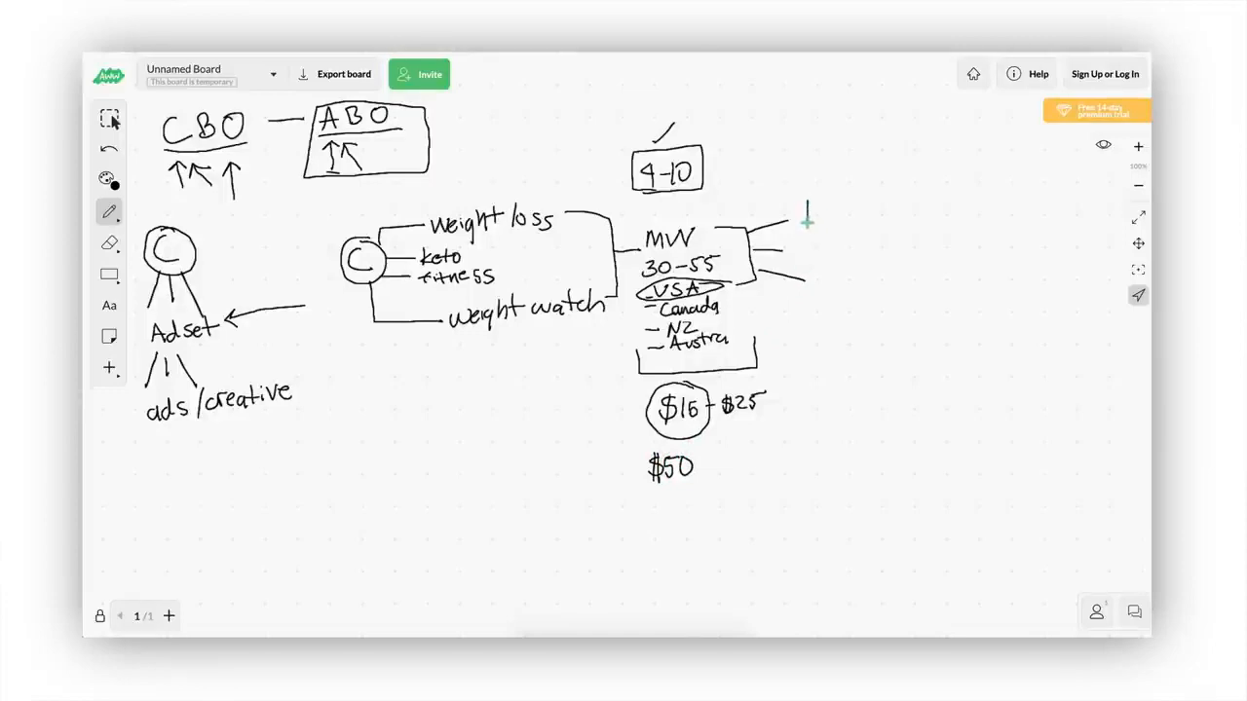
Number the three outgoing branches 1, 2 and 3, box the numbers, and point an arrow at each
mouse_move(802, 232)
left_mouse_down()
mouse_move(823, 279)
mouse_move(811, 289)
mouse_move(827, 200)
mouse_move(795, 189)
mouse_move(785, 238)
left_mouse_up()
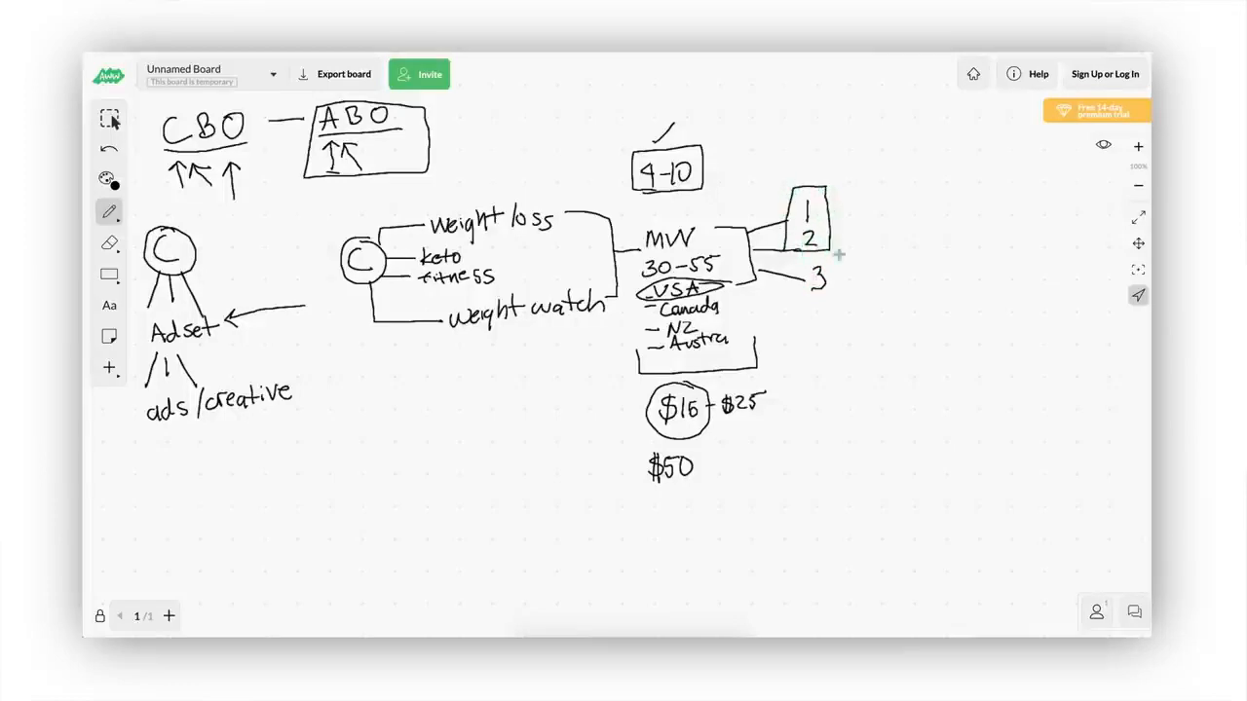
mouse_move(830, 250)
left_mouse_down()
mouse_move(830, 298)
mouse_move(793, 272)
left_mouse_up()
mouse_move(874, 179)
left_mouse_down()
mouse_move(838, 201)
mouse_move(857, 203)
mouse_move(835, 233)
mouse_move(853, 273)
left_mouse_up()
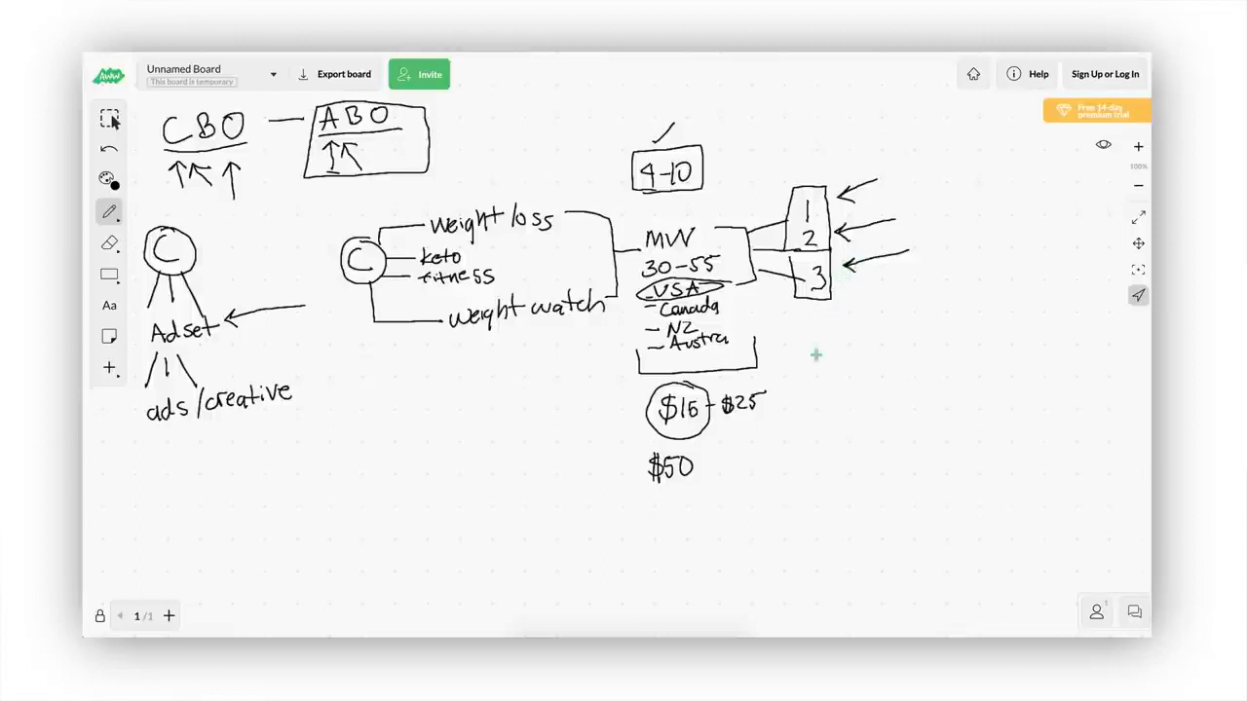
Write CTR - P. beneath the boxed numbers, scribbling out the first mark after the dash
mouse_move(834, 352)
left_mouse_down()
mouse_move(835, 367)
mouse_move(875, 366)
left_mouse_up()
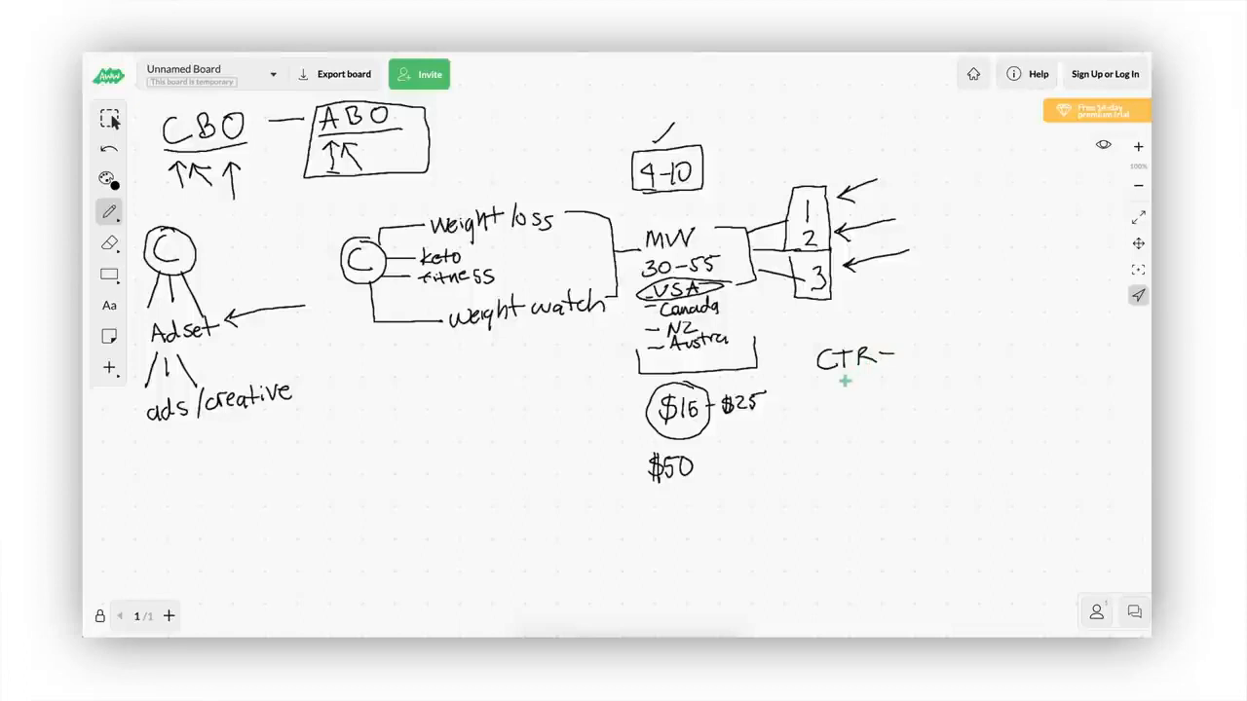
left_click_drag(914, 344, 907, 356)
mouse_move(941, 335)
left_mouse_down()
mouse_move(948, 356)
mouse_move(933, 371)
left_mouse_up()
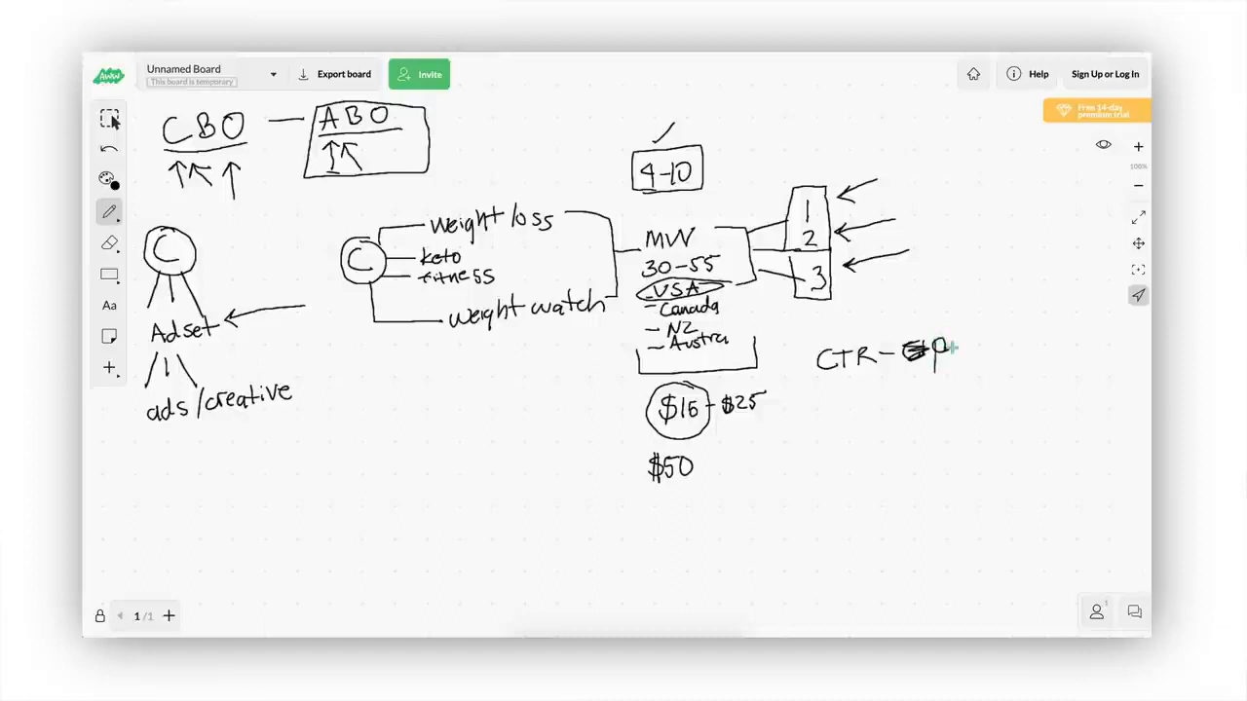
left_click(952, 349)
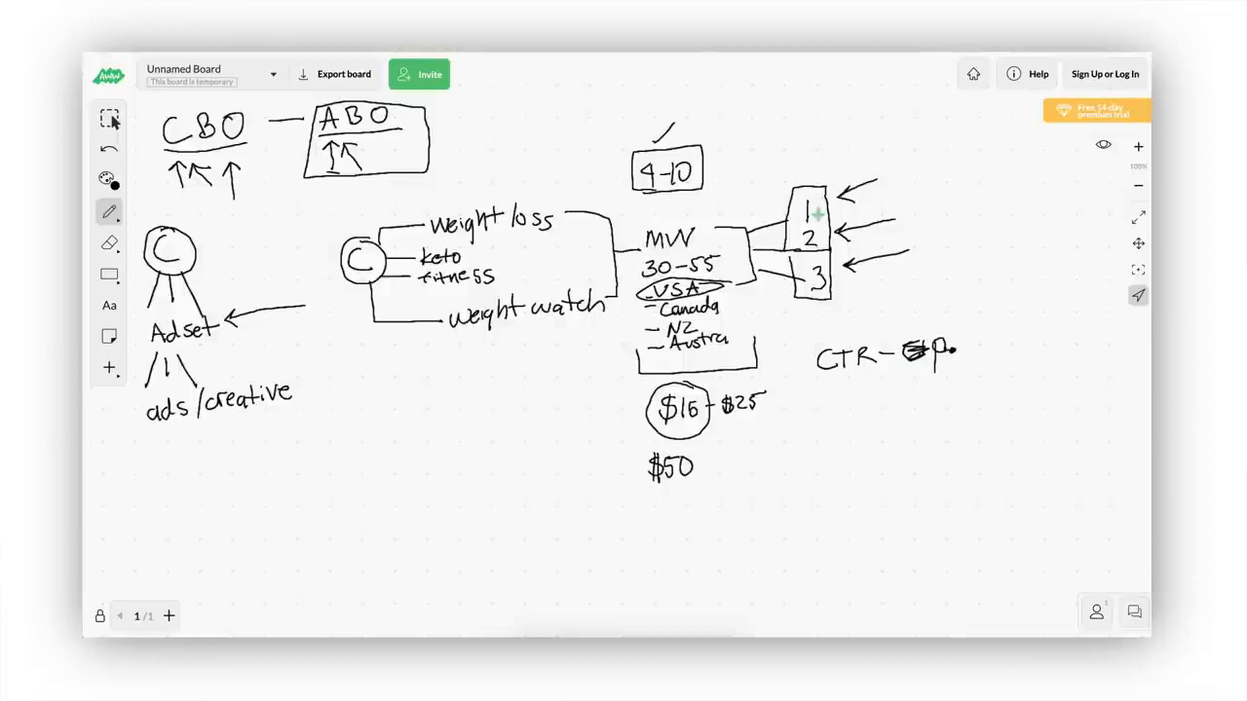
Circle branch number 1 and cross out 2 and 3, then point arrows at weight watch and the hierarchy's C
mouse_move(818, 198)
left_mouse_down()
mouse_move(792, 221)
mouse_move(819, 199)
left_mouse_up()
mouse_move(796, 224)
left_mouse_down()
mouse_move(824, 254)
mouse_move(799, 255)
mouse_move(841, 265)
left_mouse_up()
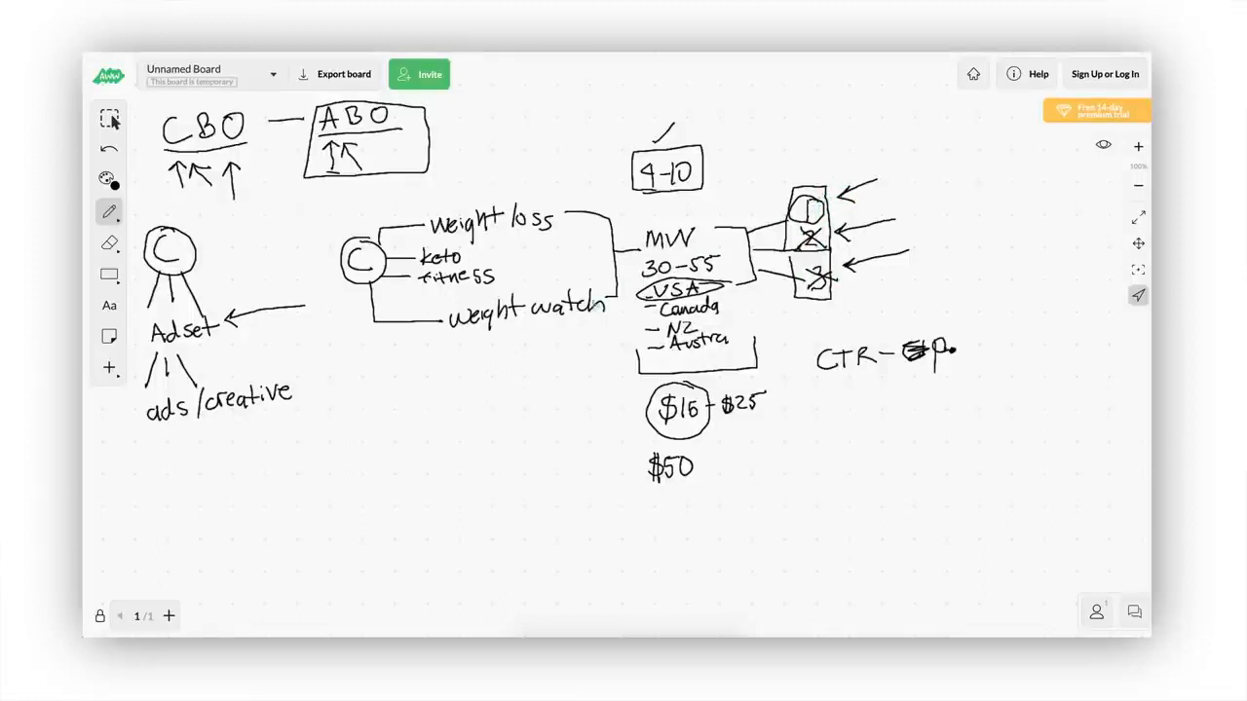
mouse_move(500, 436)
left_mouse_down()
mouse_move(504, 343)
mouse_move(528, 374)
left_mouse_up()
mouse_move(284, 219)
left_mouse_down()
mouse_move(222, 244)
mouse_move(244, 251)
left_mouse_up()
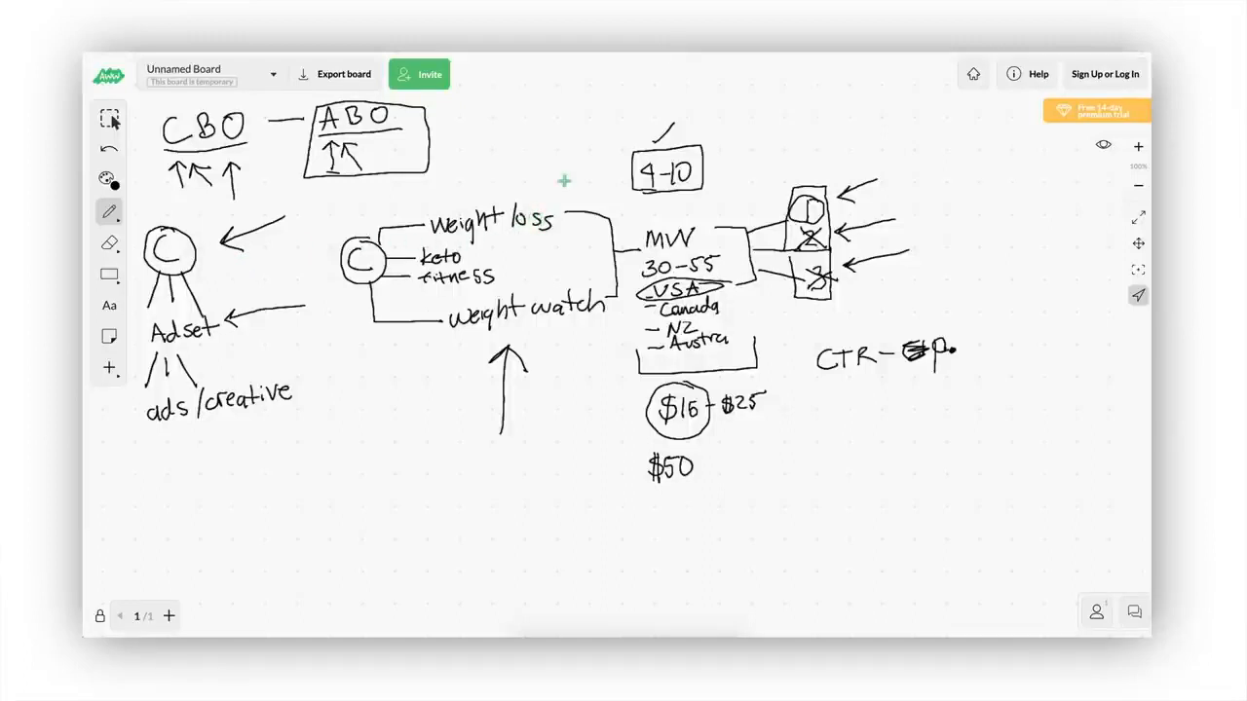
Create a new board and write the heading C - adset - creative across its upper area
left_click(273, 76)
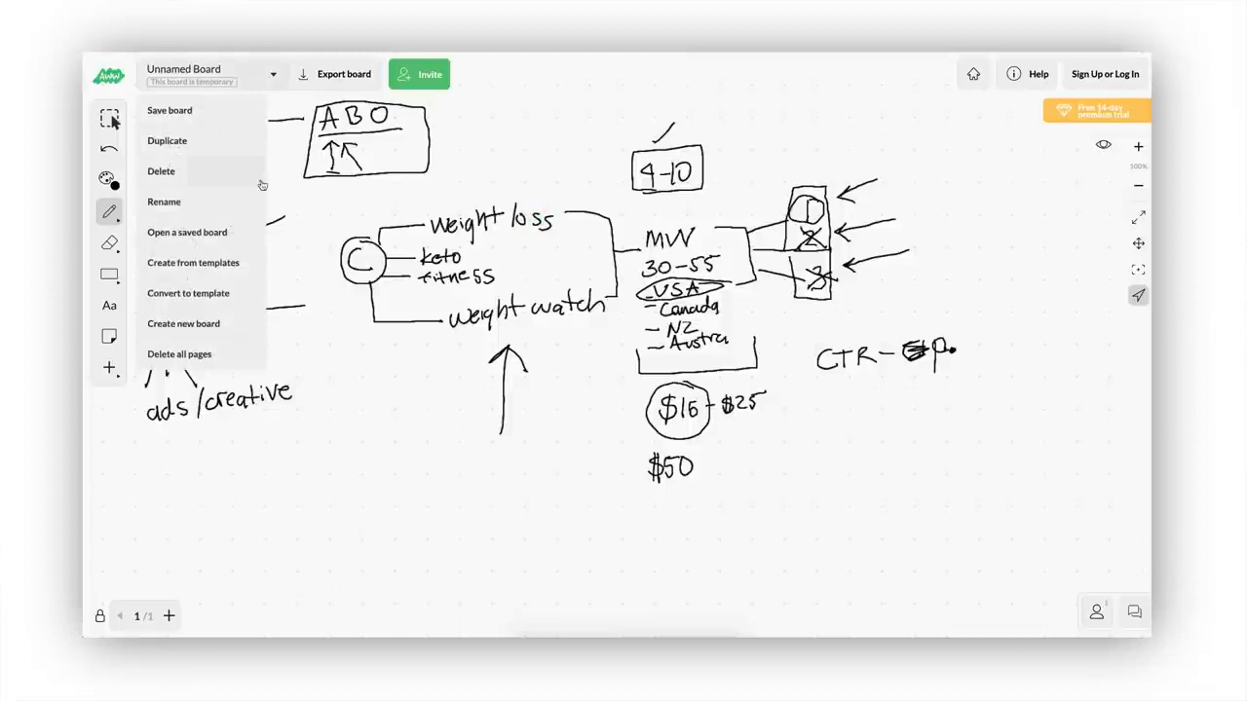
left_click(208, 329)
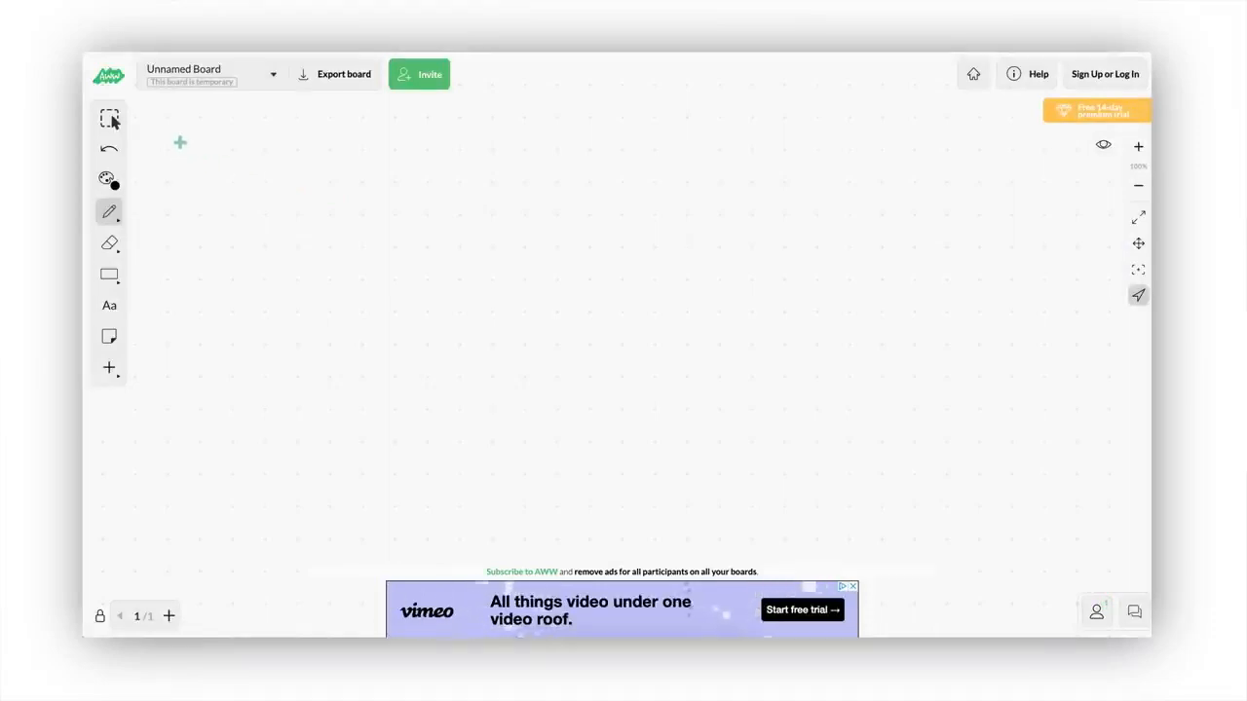
mouse_move(191, 139)
left_mouse_down()
mouse_move(194, 180)
mouse_move(251, 151)
mouse_move(288, 166)
mouse_move(352, 159)
left_mouse_up()
mouse_move(366, 131)
left_mouse_down()
mouse_move(372, 161)
mouse_move(382, 146)
mouse_move(484, 150)
left_mouse_up()
left_click_drag(497, 140, 506, 148)
left_click_drag(498, 135, 510, 133)
left_click_drag(514, 137, 555, 139)
left_click(514, 128)
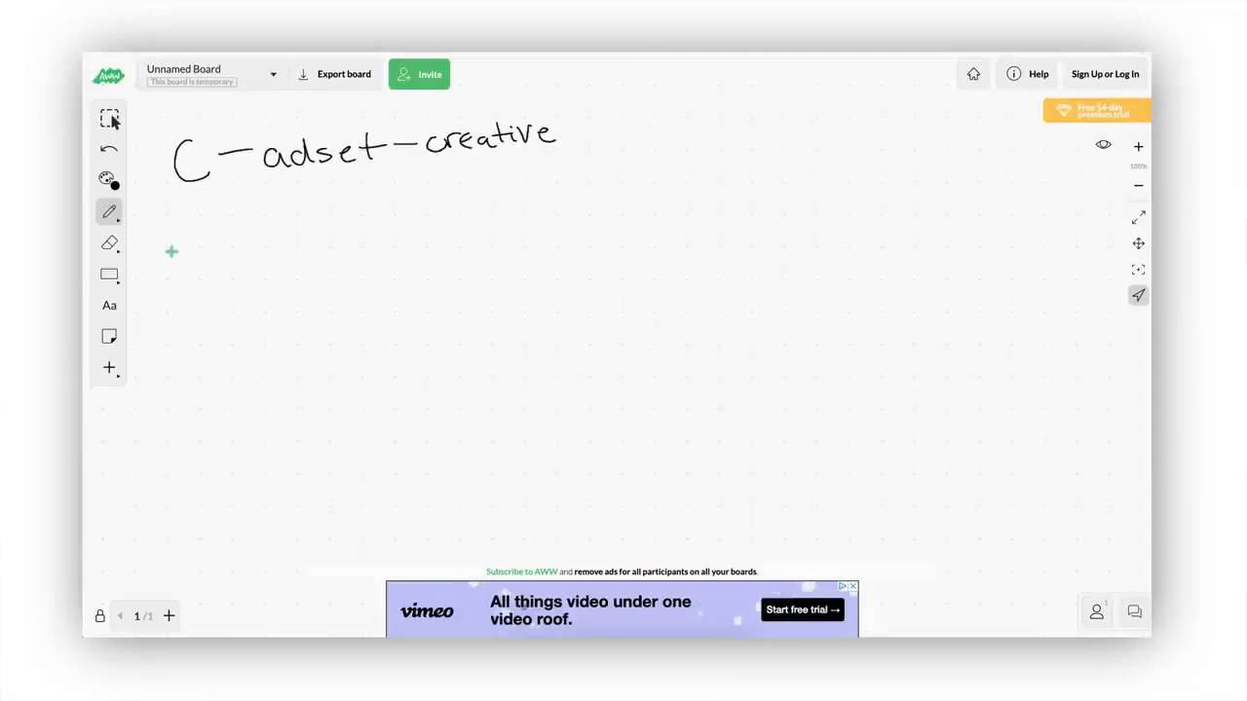
Draw a boxed C below the heading with three branches extending from it
left_click_drag(185, 249, 193, 285)
mouse_move(155, 240)
left_mouse_down()
mouse_move(162, 292)
mouse_move(214, 247)
mouse_move(162, 292)
left_mouse_up()
left_click_drag(202, 232, 274, 218)
mouse_move(223, 256)
left_mouse_down()
mouse_move(250, 257)
mouse_move(276, 308)
mouse_move(297, 304)
left_mouse_up()
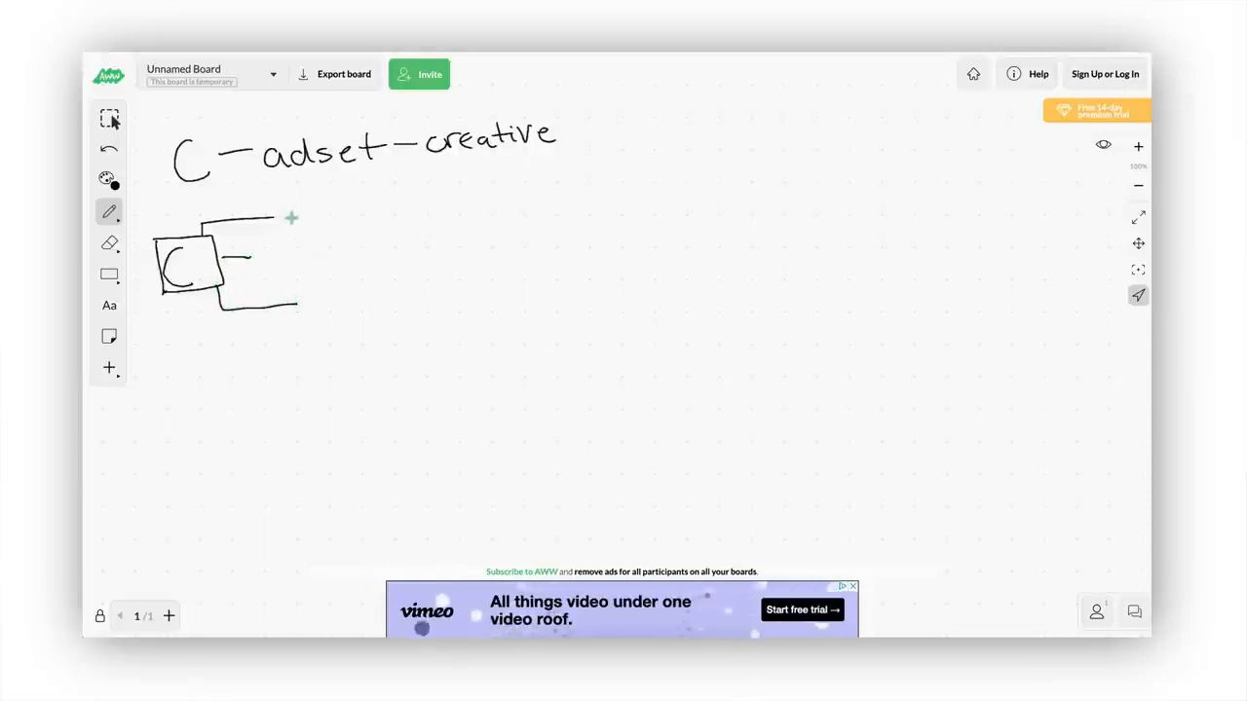
Label the three branches of the boxed C fitness, weight loss and weight watch
mouse_move(294, 208)
left_mouse_down()
mouse_move(288, 228)
mouse_move(295, 216)
left_mouse_up()
left_click_drag(299, 213, 310, 224)
left_click_drag(303, 216, 340, 224)
mouse_move(348, 215)
left_mouse_down()
mouse_move(342, 224)
mouse_move(355, 224)
left_mouse_up()
left_click_drag(269, 252, 378, 245)
mouse_move(394, 241)
left_mouse_down()
mouse_move(388, 252)
mouse_move(399, 252)
left_mouse_up()
left_click_drag(306, 292, 448, 265)
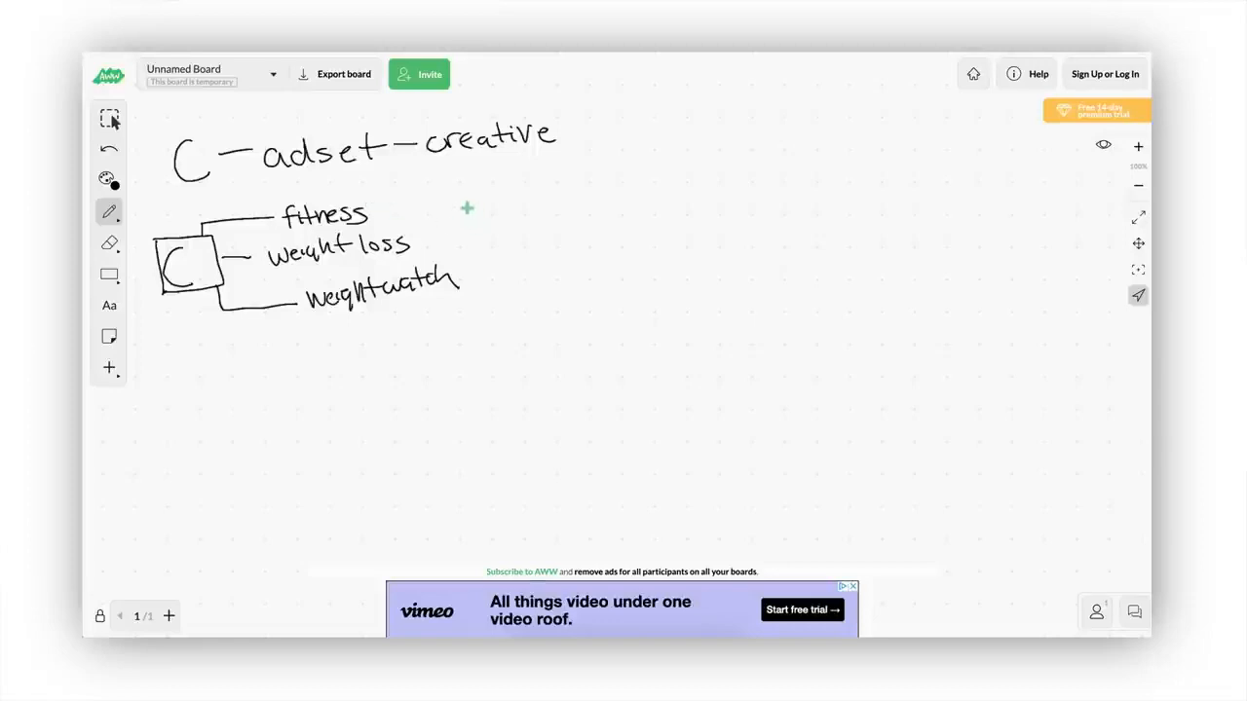
Draw an arrow from the branch labels to the note 3 creative in each adset, with another arrow leading onward
mouse_move(434, 227)
left_mouse_down()
mouse_move(490, 217)
mouse_move(502, 232)
mouse_move(522, 208)
mouse_move(516, 223)
mouse_move(620, 200)
mouse_move(659, 208)
left_mouse_up()
left_click_drag(552, 237, 650, 243)
mouse_move(560, 276)
left_mouse_down()
mouse_move(548, 283)
mouse_move(584, 270)
mouse_move(617, 278)
mouse_move(693, 225)
mouse_move(743, 223)
mouse_move(742, 237)
mouse_move(800, 202)
left_mouse_up()
List CTR, CPM and a starred Purchase after the second arrow, with 1x and a crossed-out 2 beneath
mouse_move(791, 202)
left_mouse_down()
mouse_move(791, 222)
mouse_move(826, 222)
mouse_move(783, 240)
mouse_move(813, 250)
mouse_move(779, 271)
mouse_move(870, 278)
left_mouse_up()
left_click_drag(746, 273, 763, 277)
left_click_drag(885, 275, 896, 273)
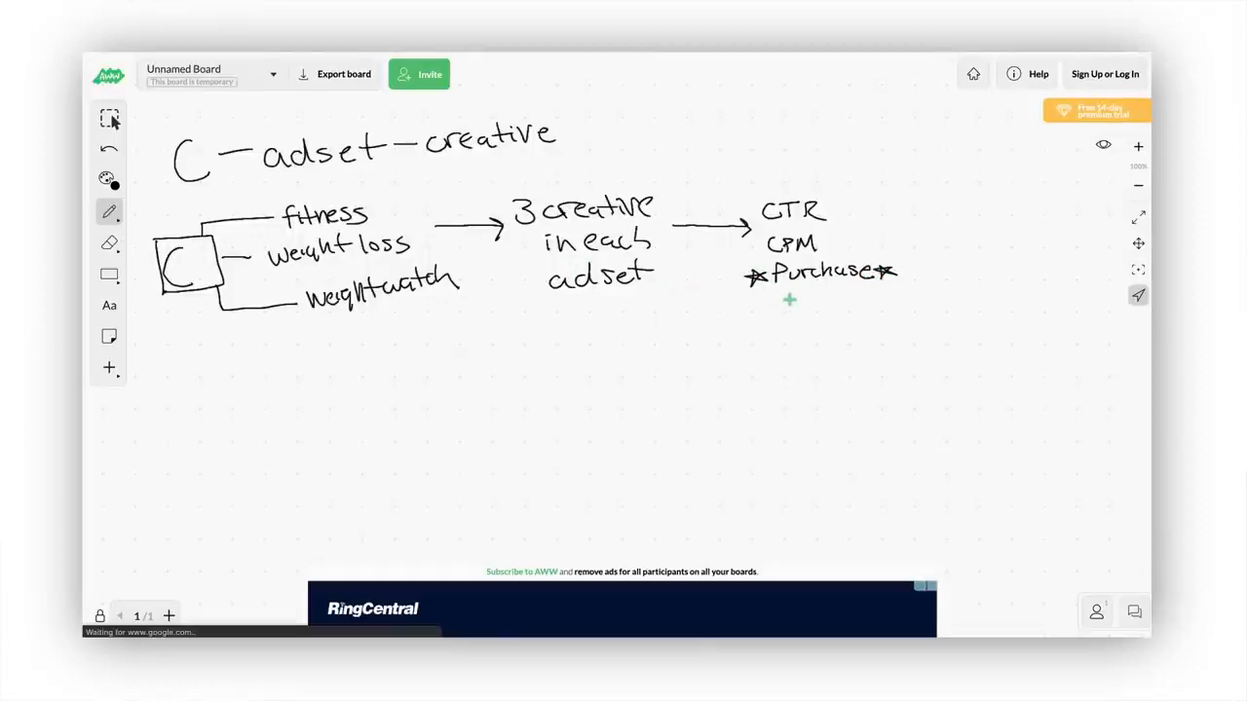
mouse_move(782, 302)
left_mouse_down()
mouse_move(782, 326)
mouse_move(804, 329)
left_mouse_up()
mouse_move(804, 311)
left_mouse_down()
mouse_move(799, 357)
mouse_move(757, 363)
mouse_move(801, 356)
left_mouse_up()
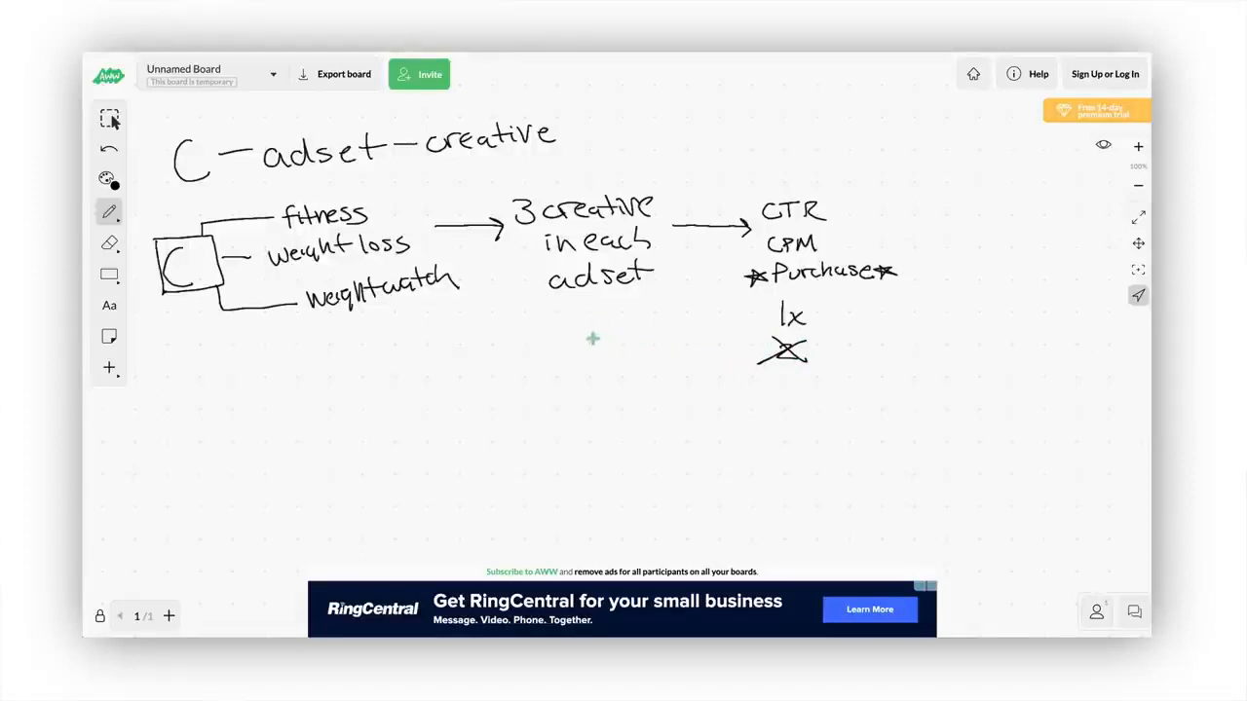
Create another new blank board
left_click(272, 78)
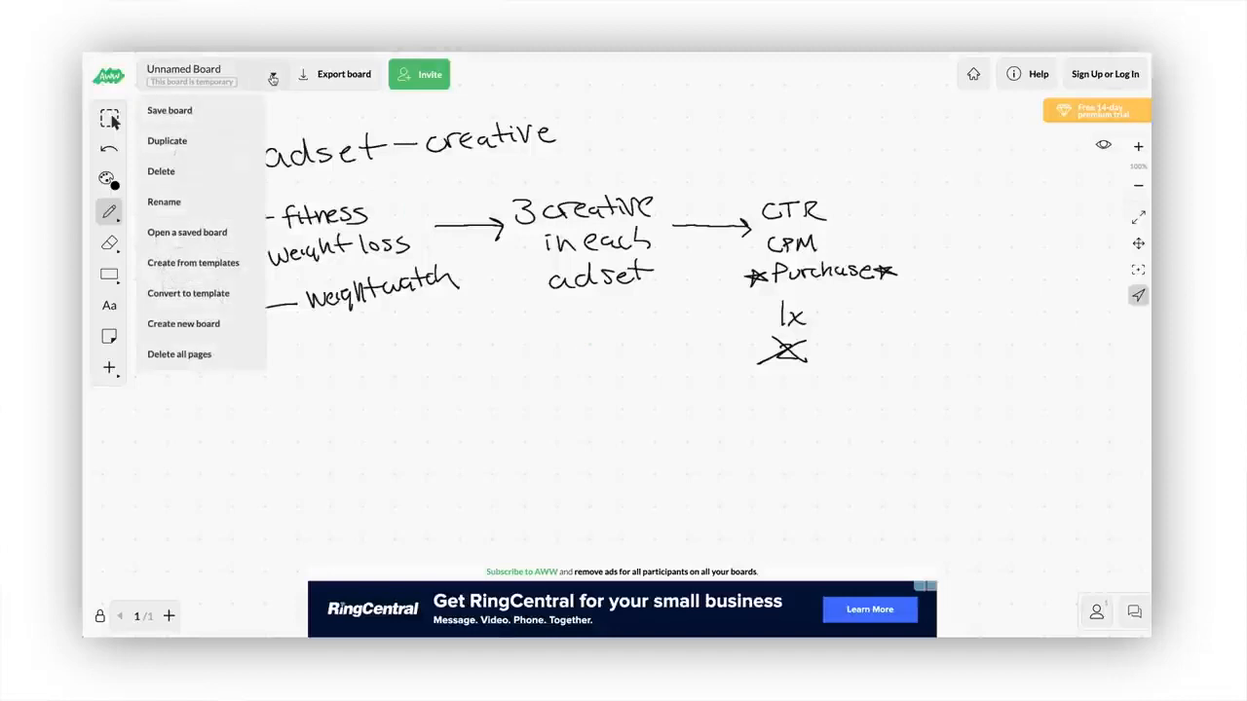
left_click(206, 326)
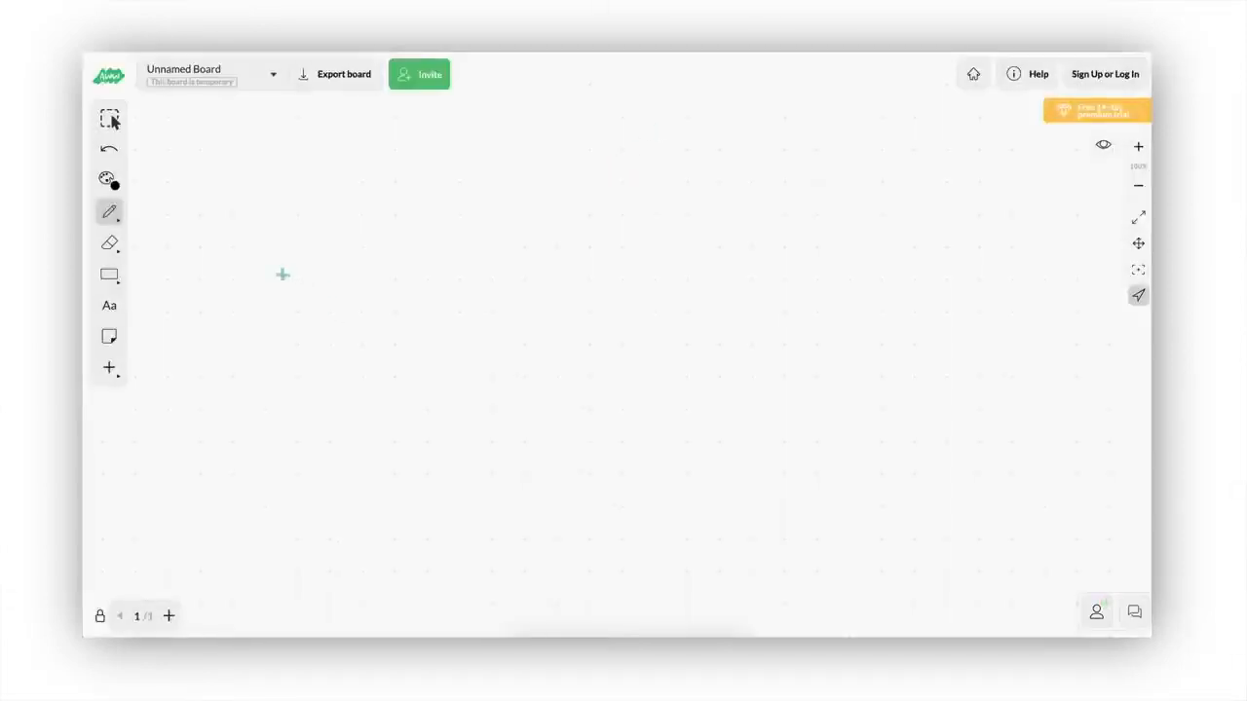
Draw a circled C with three branches and an arrow down to the note Daily $30/adset
mouse_move(198, 233)
left_mouse_down()
mouse_move(215, 240)
mouse_move(215, 270)
mouse_move(208, 219)
left_mouse_up()
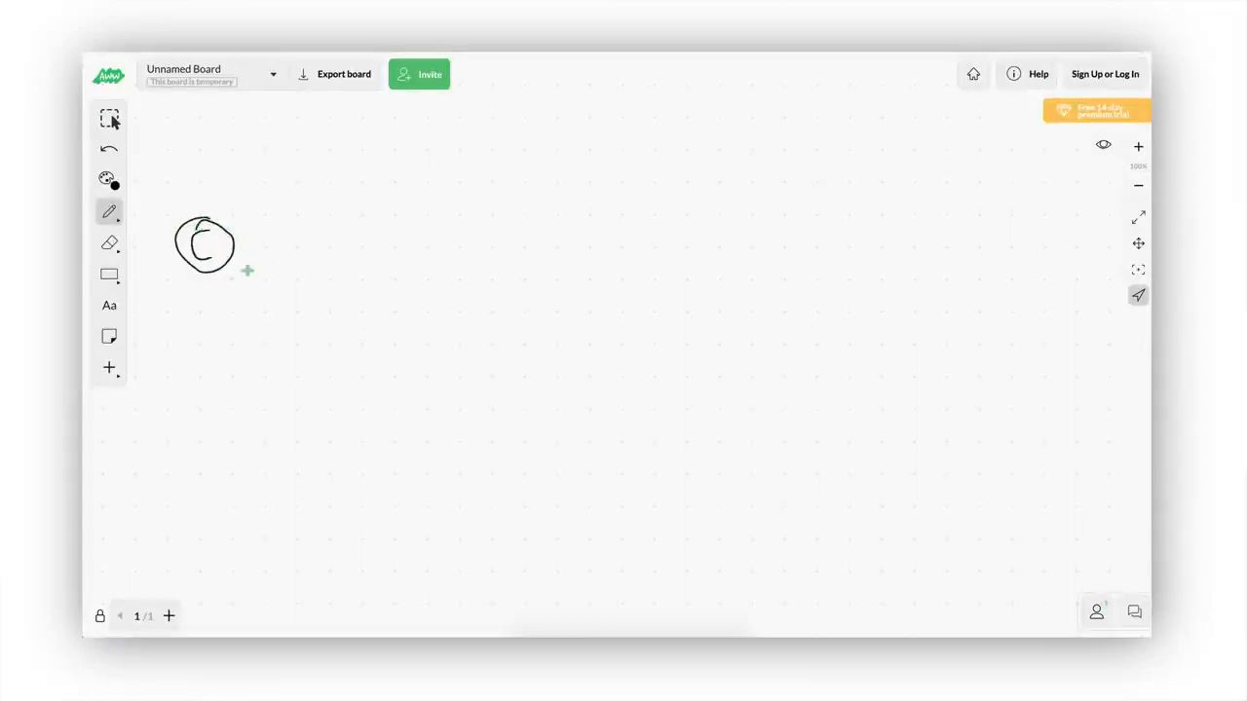
mouse_move(205, 276)
left_mouse_down()
mouse_move(201, 306)
mouse_move(218, 300)
left_mouse_up()
mouse_move(169, 332)
left_mouse_down()
mouse_move(201, 339)
mouse_move(217, 328)
mouse_move(178, 370)
mouse_move(235, 362)
mouse_move(217, 398)
mouse_move(258, 376)
left_mouse_up()
mouse_move(220, 215)
left_mouse_down()
mouse_move(268, 190)
mouse_move(258, 234)
mouse_move(273, 268)
left_mouse_up()
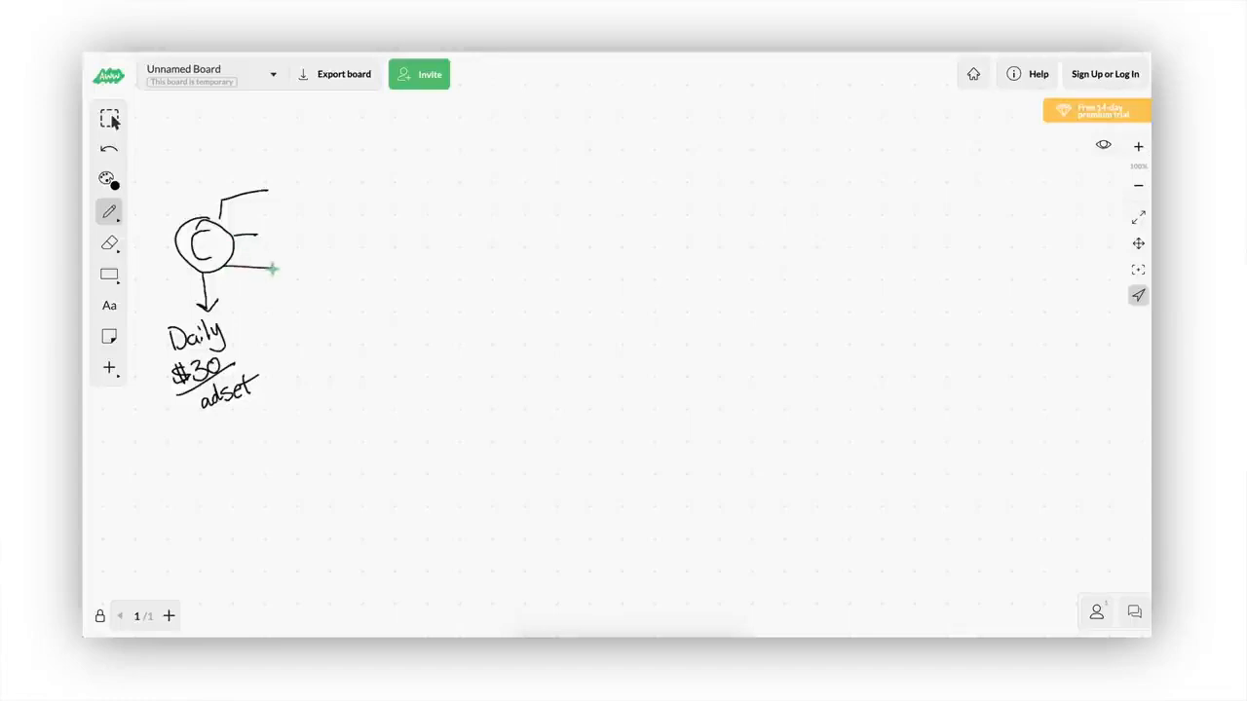
Label the circled C's branches fitness, weight loss and weight w., with an arrow below them to $90/day
mouse_move(282, 198)
left_mouse_down()
mouse_move(283, 186)
mouse_move(356, 187)
left_mouse_up()
mouse_move(266, 226)
left_mouse_down()
mouse_move(380, 211)
mouse_move(416, 220)
left_mouse_up()
mouse_move(290, 259)
left_mouse_down()
mouse_move(341, 275)
mouse_move(357, 256)
mouse_move(429, 254)
left_mouse_up()
mouse_move(355, 290)
left_mouse_down()
mouse_move(337, 322)
mouse_move(337, 370)
mouse_move(398, 364)
mouse_move(394, 397)
left_mouse_up()
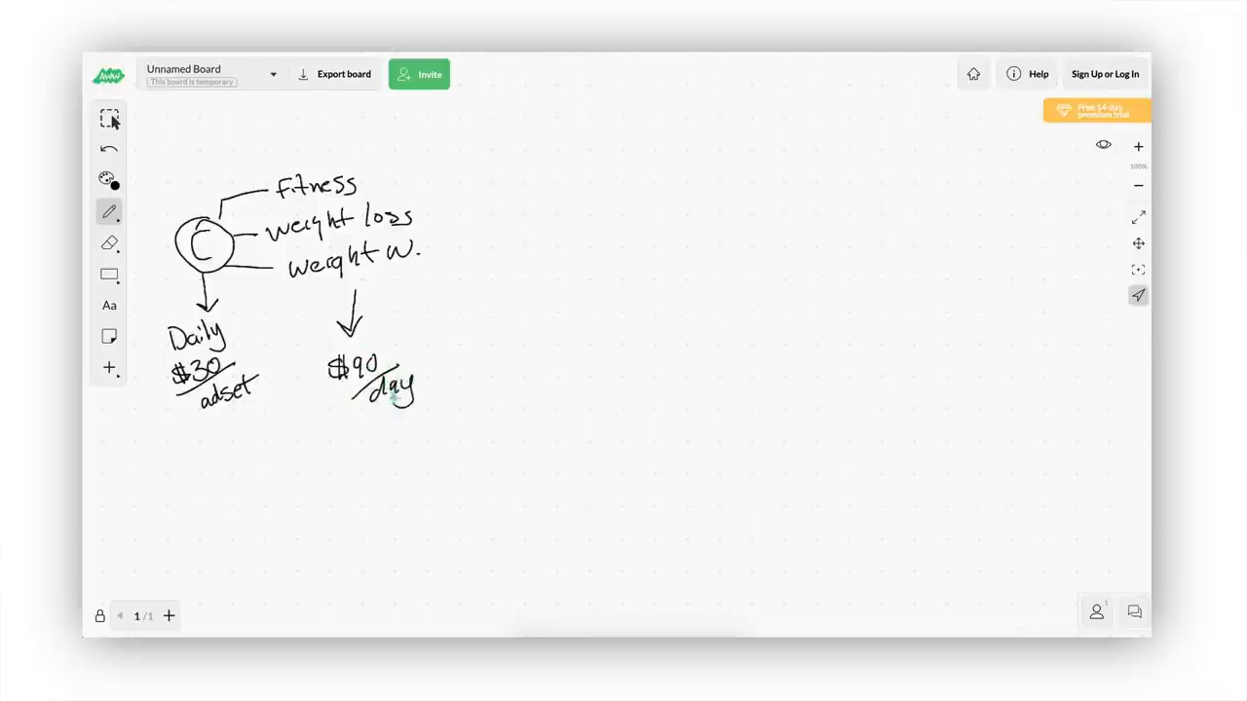
Bracket the three branch labels together, connect them to the note 3-5 creatives and add an arrow beneath it
left_click(422, 217)
left_click(435, 250)
mouse_move(432, 179)
left_mouse_down()
mouse_move(476, 181)
mouse_move(443, 255)
left_mouse_up()
mouse_move(480, 213)
left_mouse_down()
mouse_move(524, 212)
mouse_move(545, 195)
mouse_move(533, 210)
left_mouse_up()
left_click_drag(558, 193, 576, 203)
left_click_drag(580, 181, 603, 180)
mouse_move(551, 225)
left_mouse_down()
mouse_move(547, 242)
mouse_move(570, 227)
left_mouse_up()
left_click_drag(592, 217, 645, 218)
mouse_move(559, 290)
left_mouse_down()
mouse_move(573, 252)
mouse_move(581, 263)
left_mouse_up()
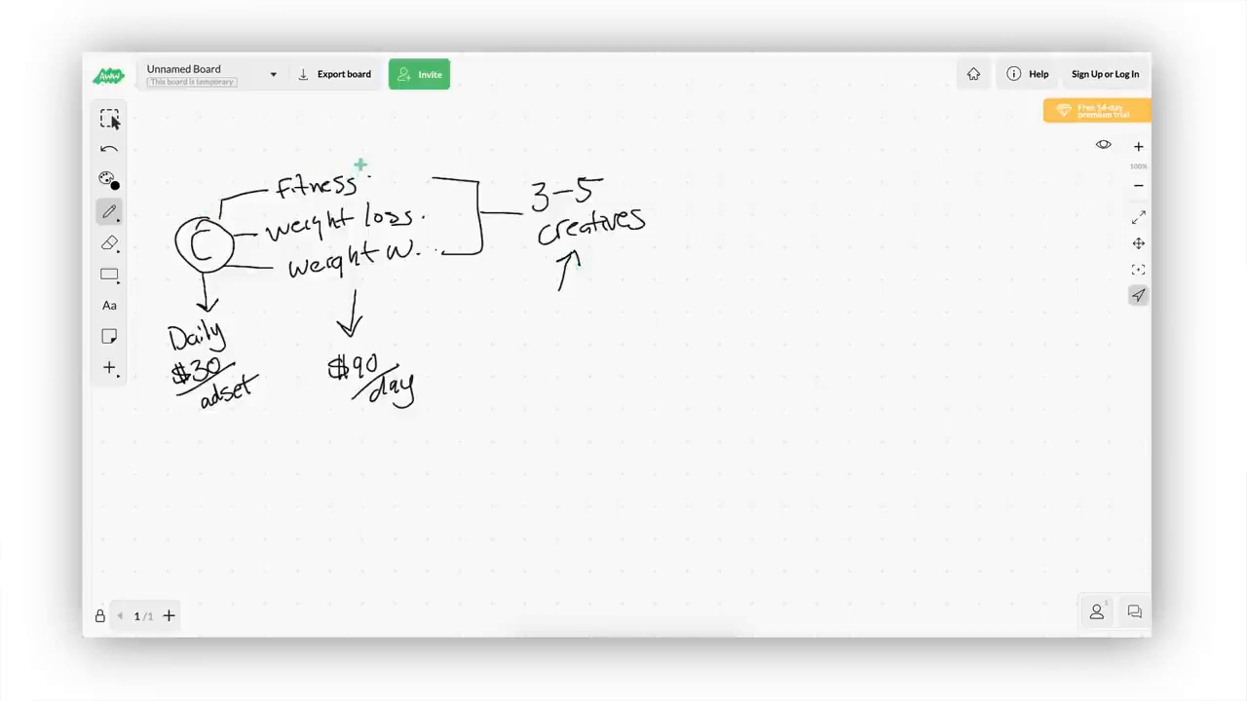
Circle $90/day and note the results 10, 2 and 0 beside fitness, weight loss and weight w
mouse_move(381, 340)
left_mouse_down()
mouse_move(320, 349)
mouse_move(449, 365)
mouse_move(379, 329)
left_mouse_up()
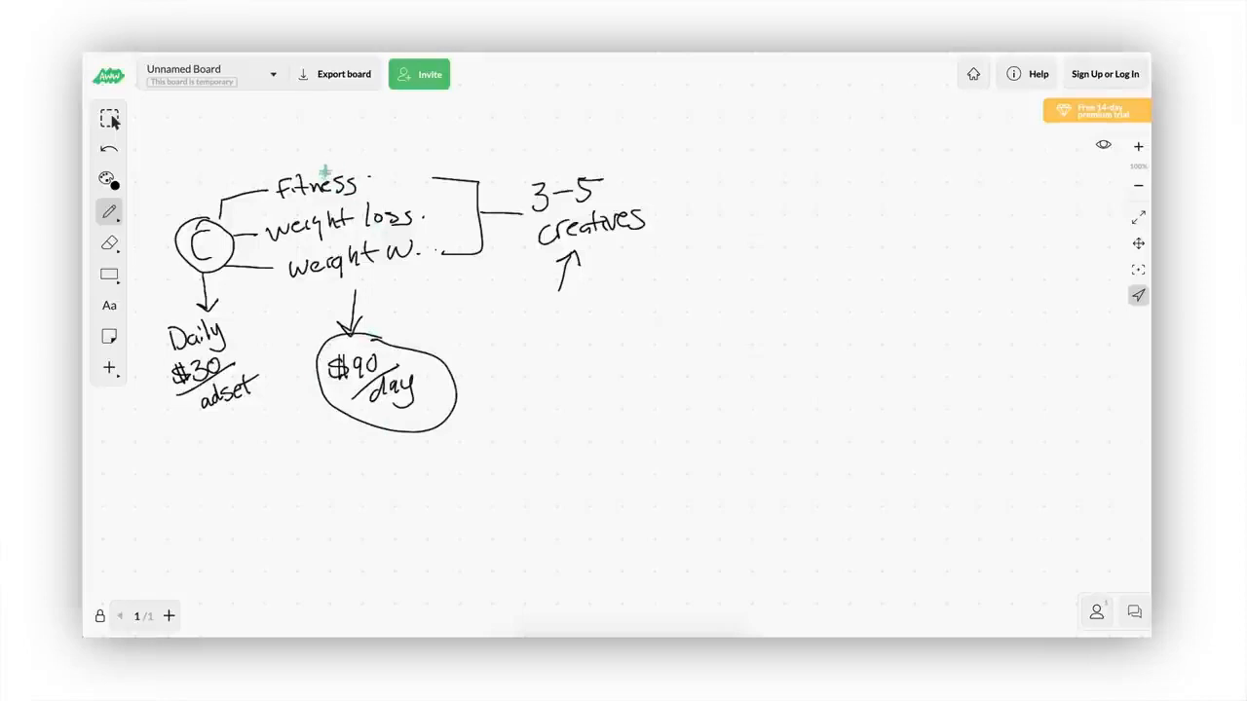
mouse_move(351, 166)
left_mouse_down()
mouse_move(375, 145)
mouse_move(383, 156)
left_mouse_up()
mouse_move(400, 132)
left_mouse_down()
mouse_move(403, 156)
mouse_move(398, 133)
left_mouse_up()
mouse_move(426, 201)
left_mouse_down()
mouse_move(446, 218)
mouse_move(434, 237)
left_mouse_up()
Strike out weight loss and weight w., and circle fitness with its 10, adding a line leading out of it
left_click_drag(282, 270, 456, 240)
left_click_drag(265, 235, 443, 209)
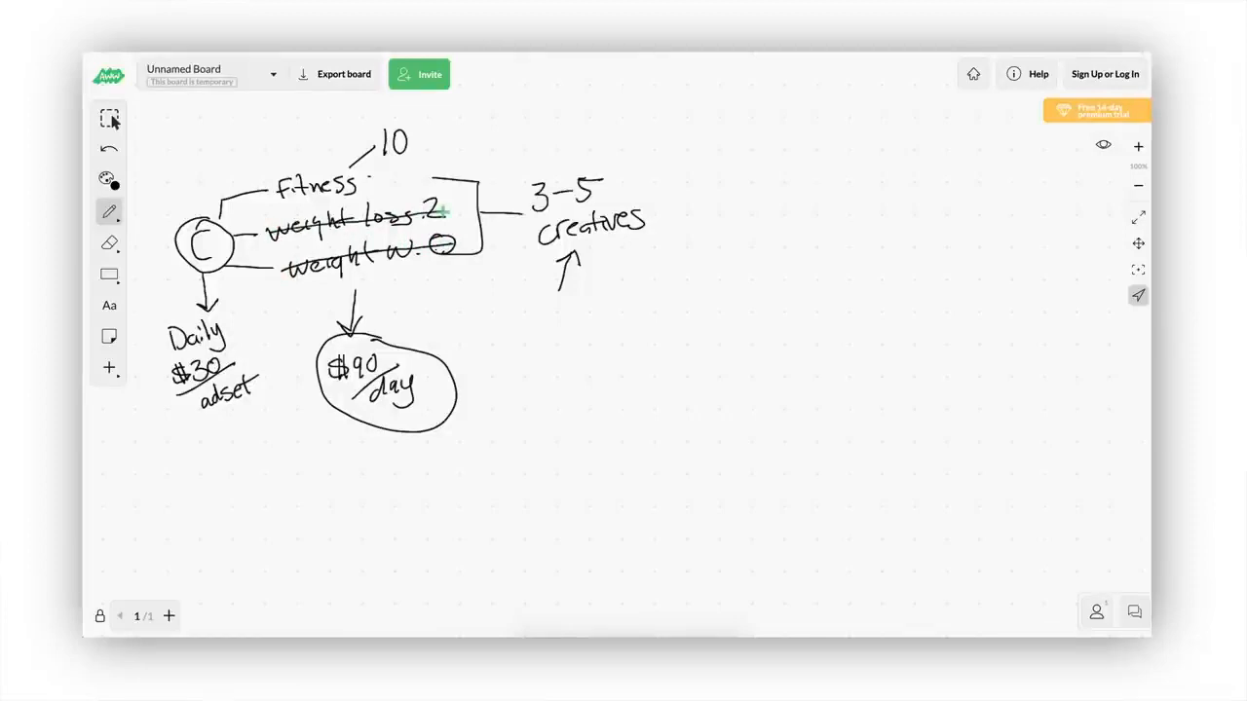
mouse_move(416, 128)
left_mouse_down()
mouse_move(384, 117)
mouse_move(280, 172)
mouse_move(345, 200)
mouse_move(419, 148)
mouse_move(417, 130)
left_mouse_up()
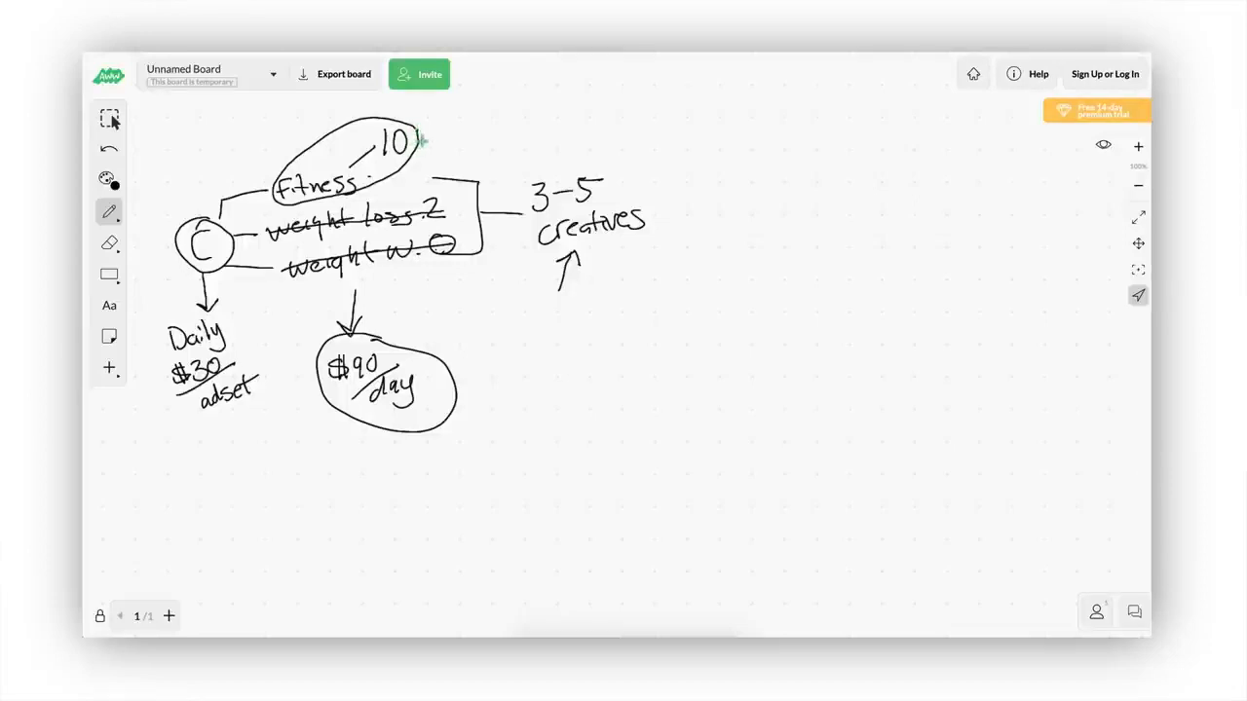
mouse_move(417, 137)
left_mouse_down()
mouse_move(527, 135)
mouse_move(528, 153)
left_mouse_up()
mouse_move(545, 124)
left_mouse_down()
mouse_move(560, 142)
mouse_move(579, 142)
mouse_move(578, 125)
left_mouse_up()
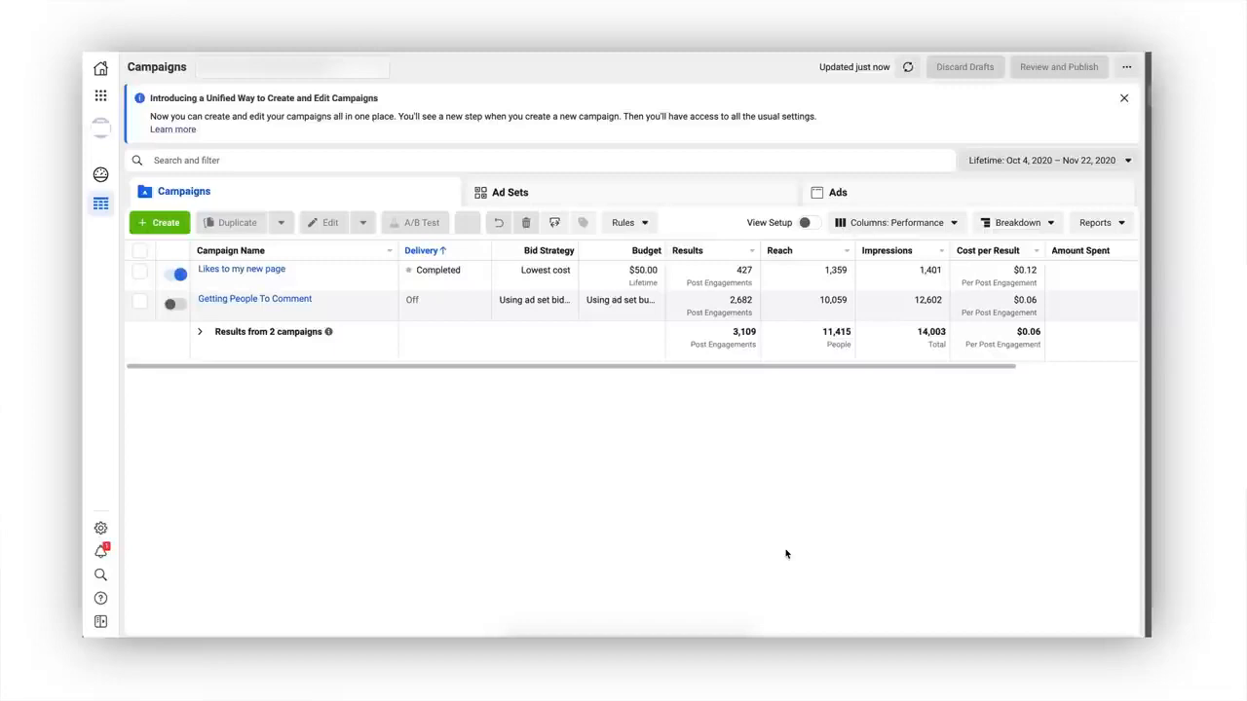
Examine the campaigns' amount spent in Facebook Ads Manager, and switch to the Gmail message with the ad's targeting, headline and copy
left_click_drag(763, 369, 853, 376)
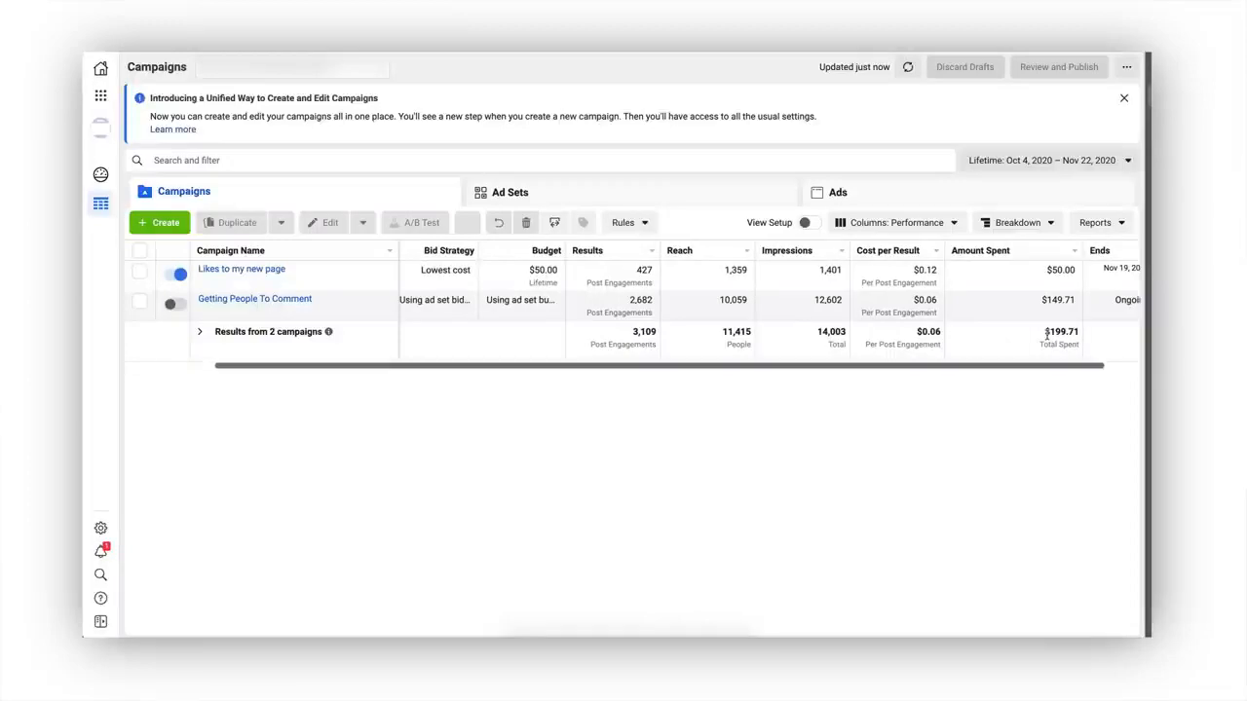
left_click_drag(988, 370, 879, 374)
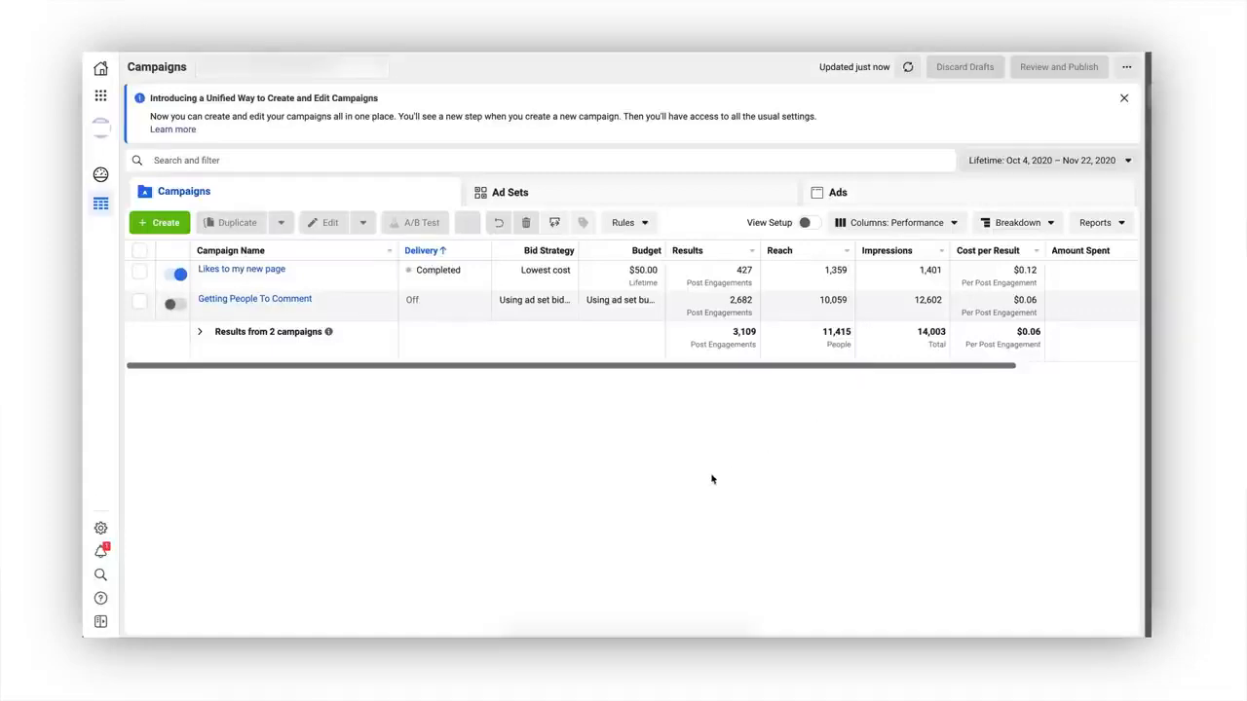
left_click(575, 644)
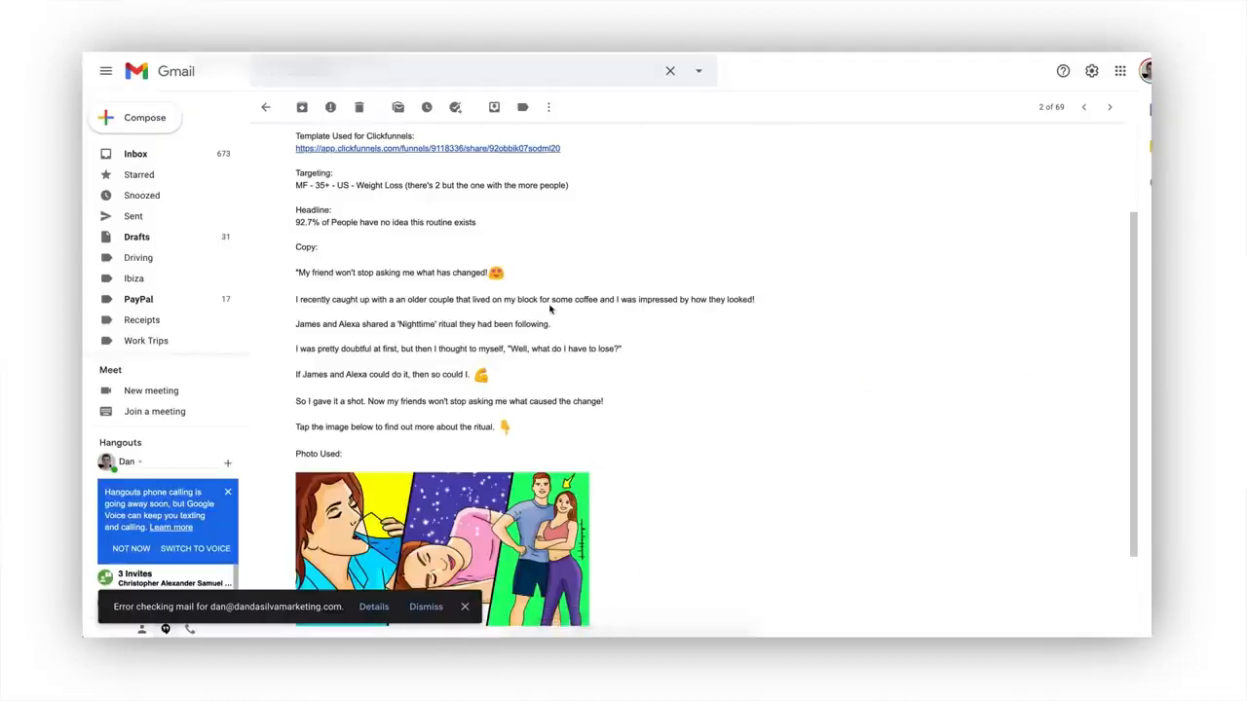
left_click(465, 606)
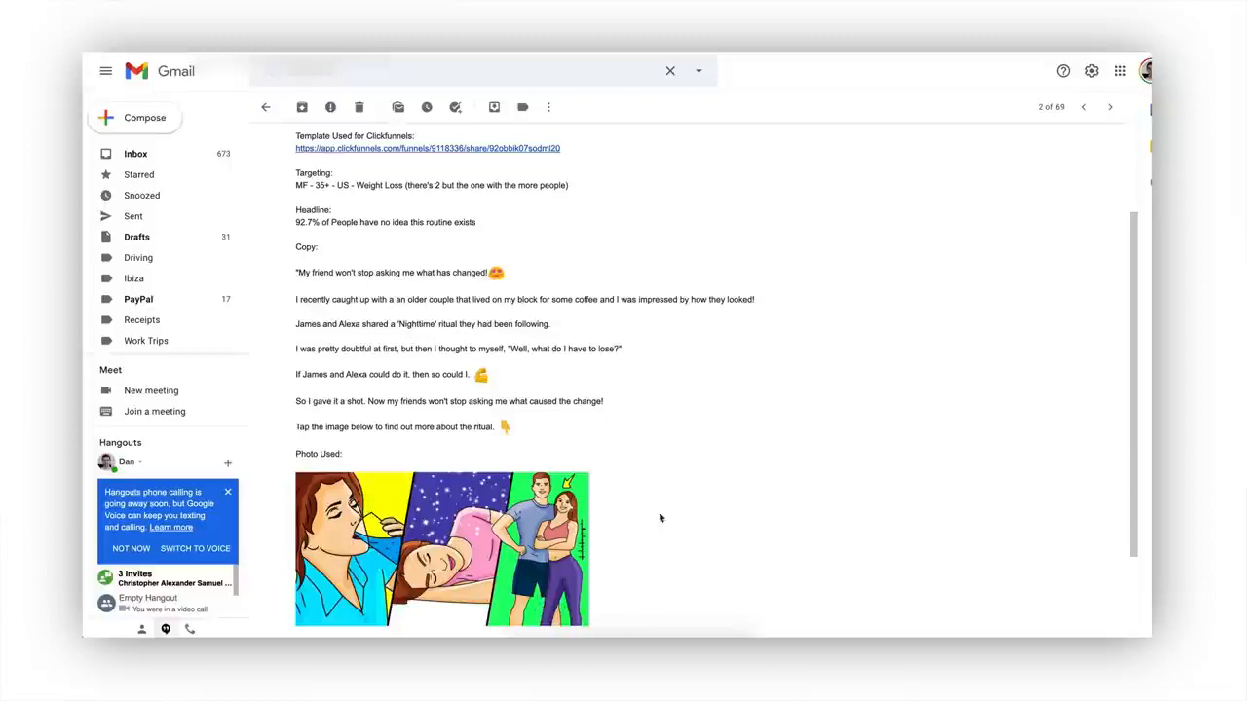
Switch back to Ads Manager and create a Conversions campaign named My First Ad Campaign
left_click(709, 643)
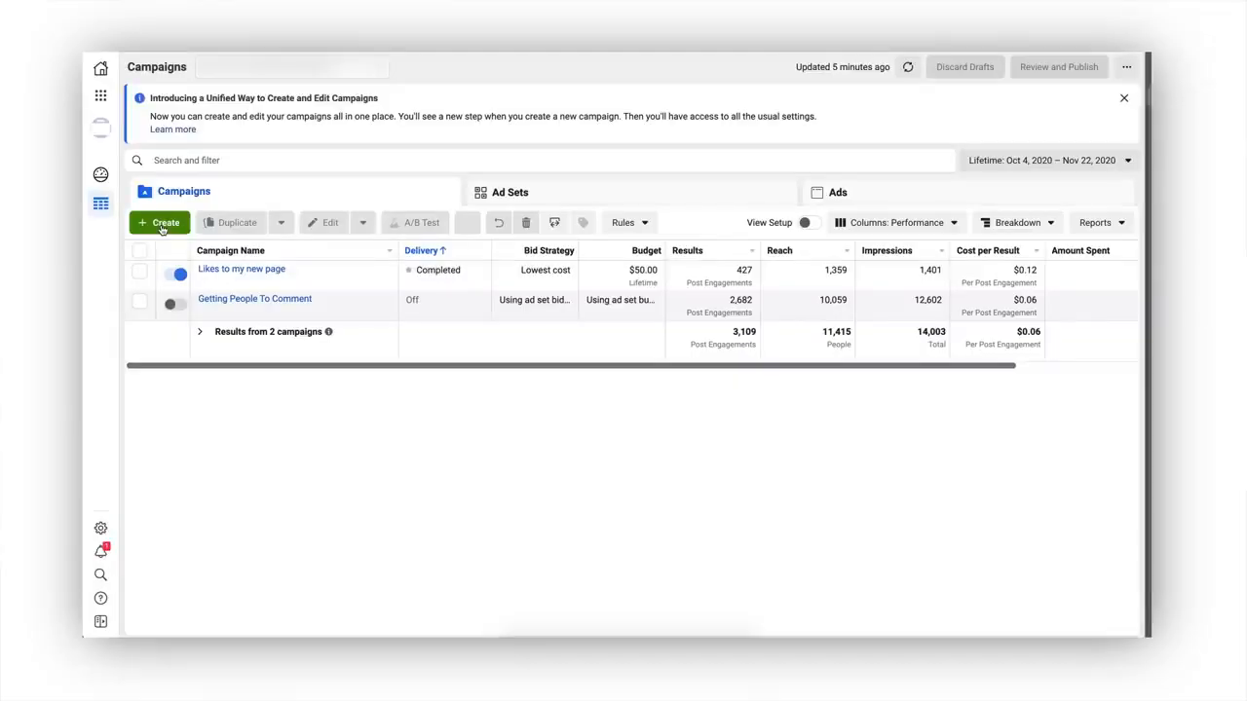
left_click(163, 225)
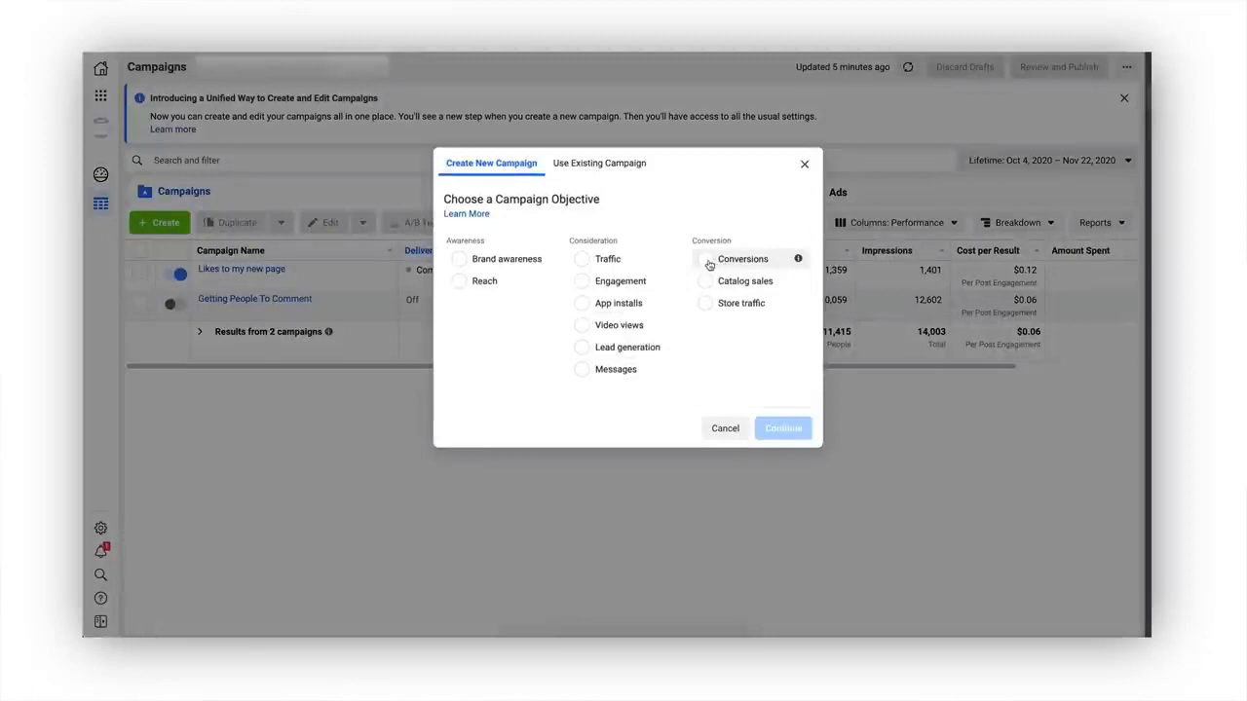
left_click(706, 261)
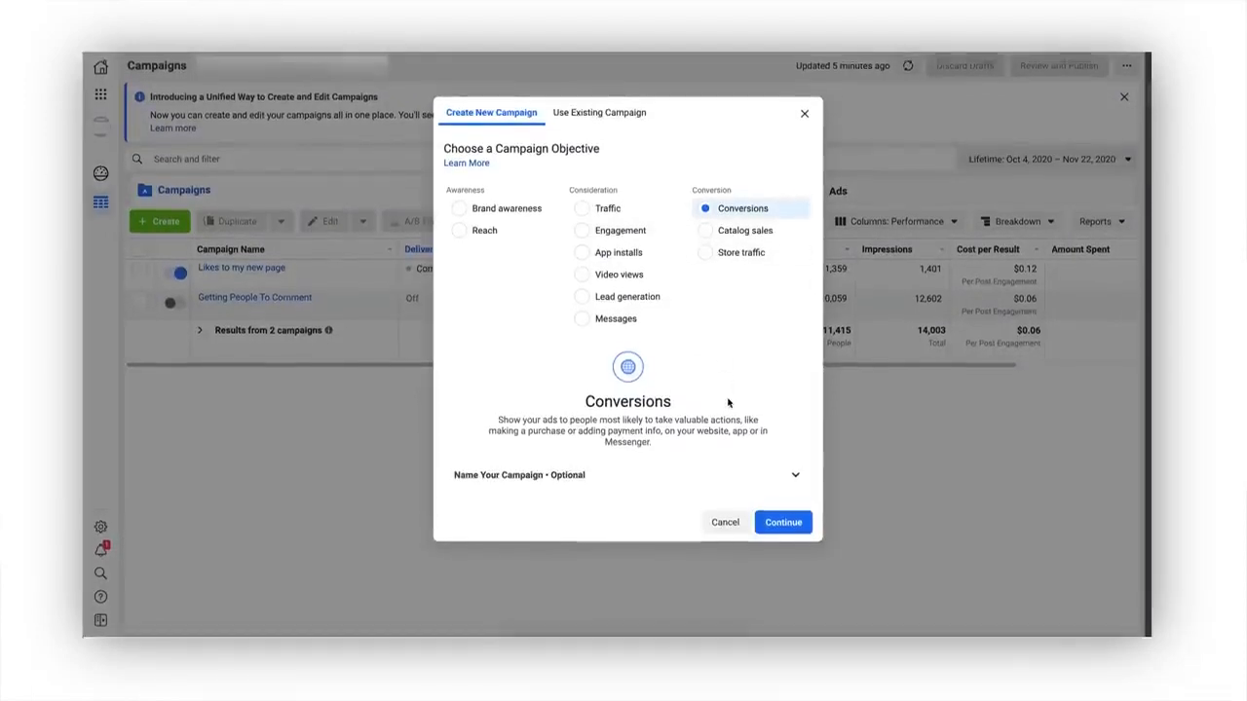
left_click(787, 523)
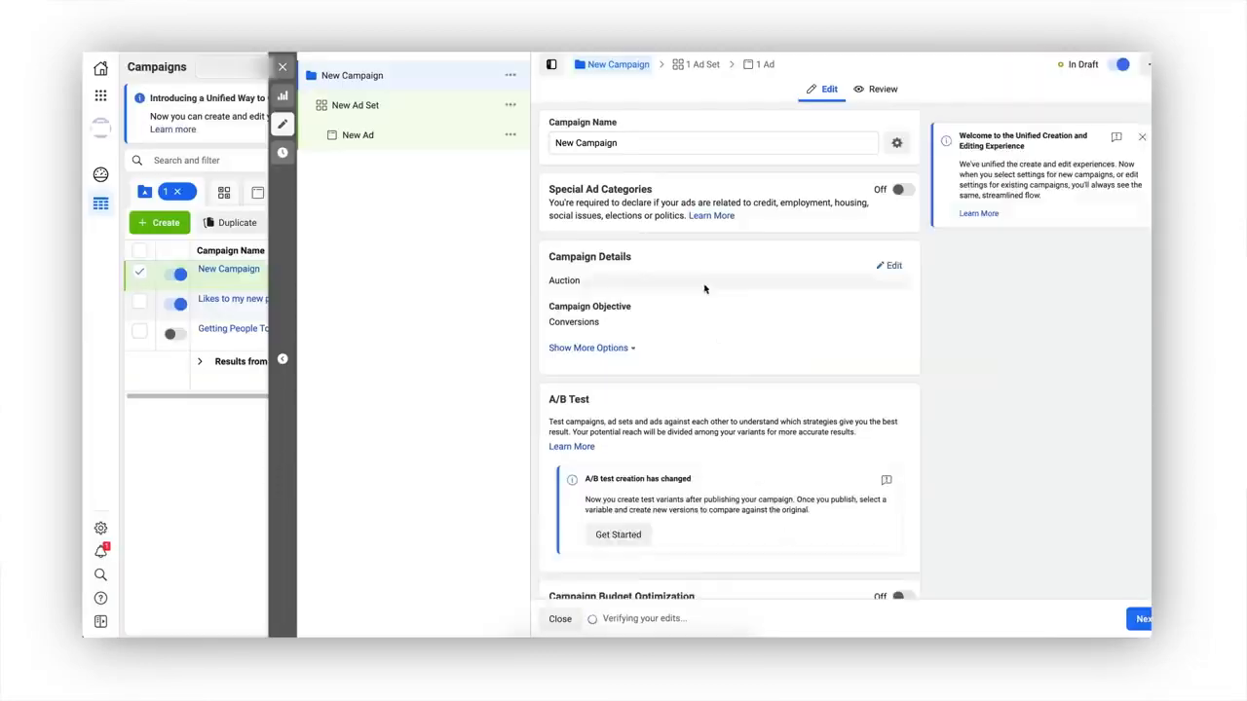
triple_click(611, 143)
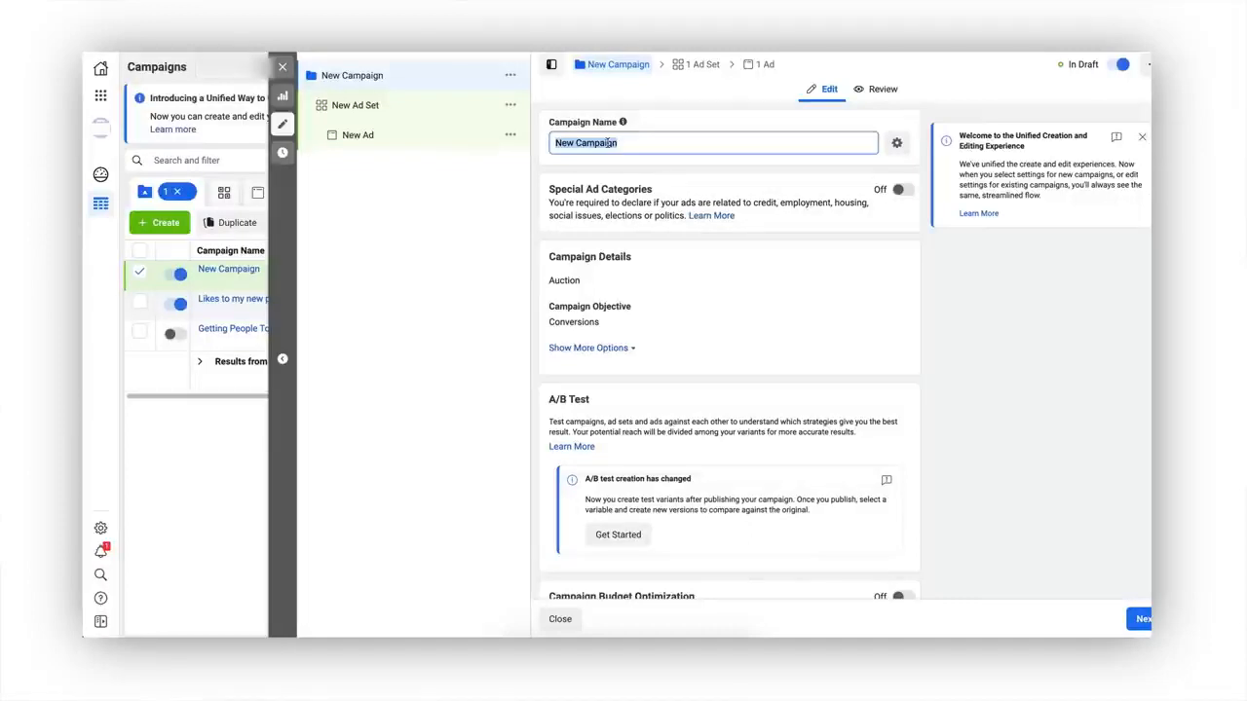
type("My First Ad Camp")
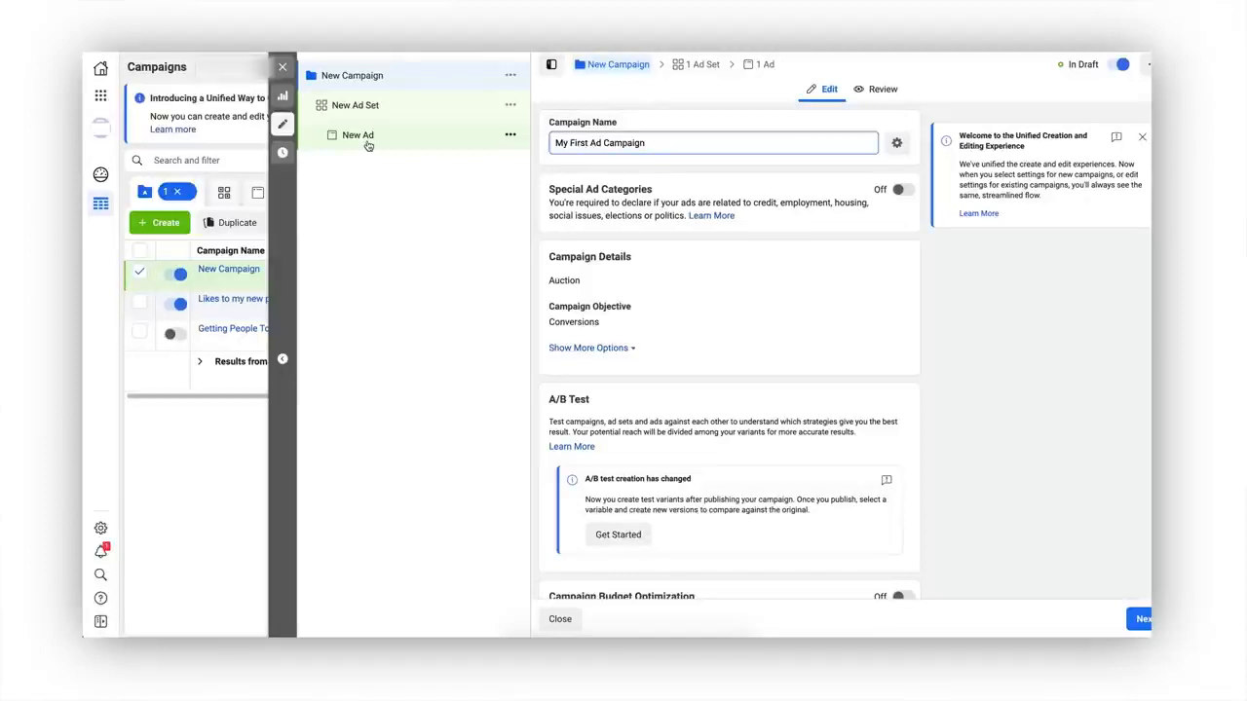
Try Campaign Budget Optimization with the lifetime and daily budget types, and turn it back off
scroll(606, 292, "down", 2)
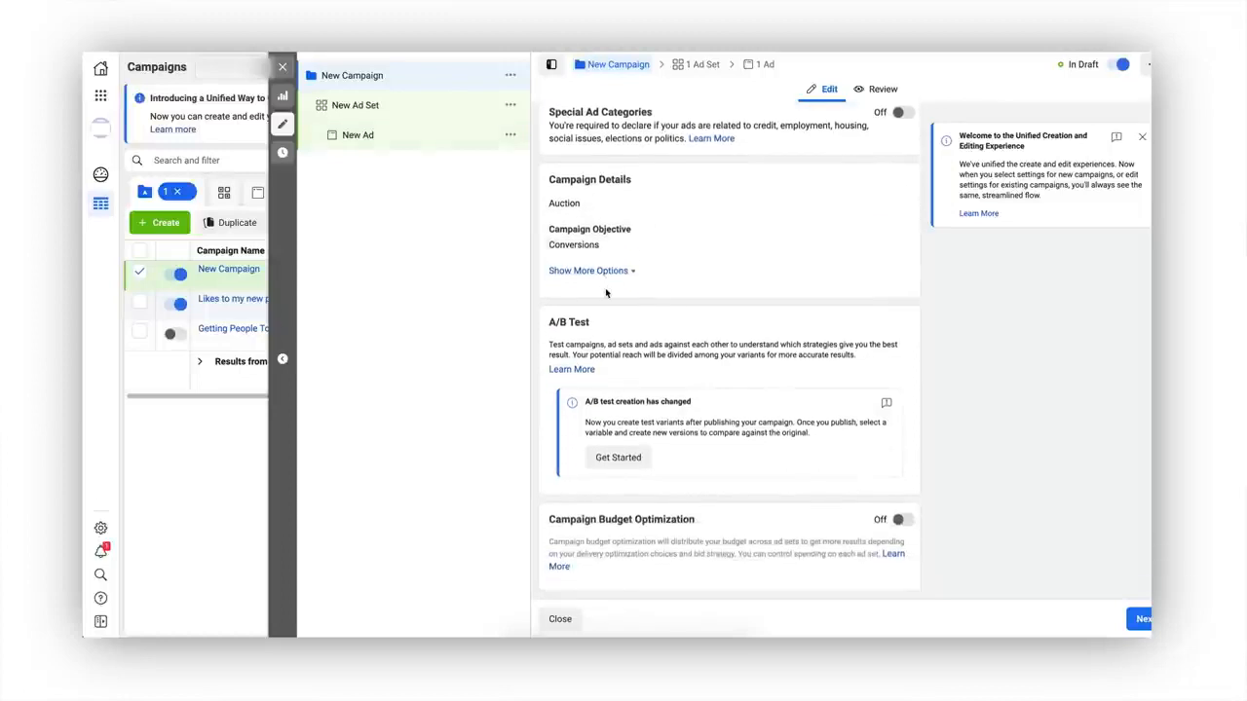
left_click_drag(555, 522, 697, 521)
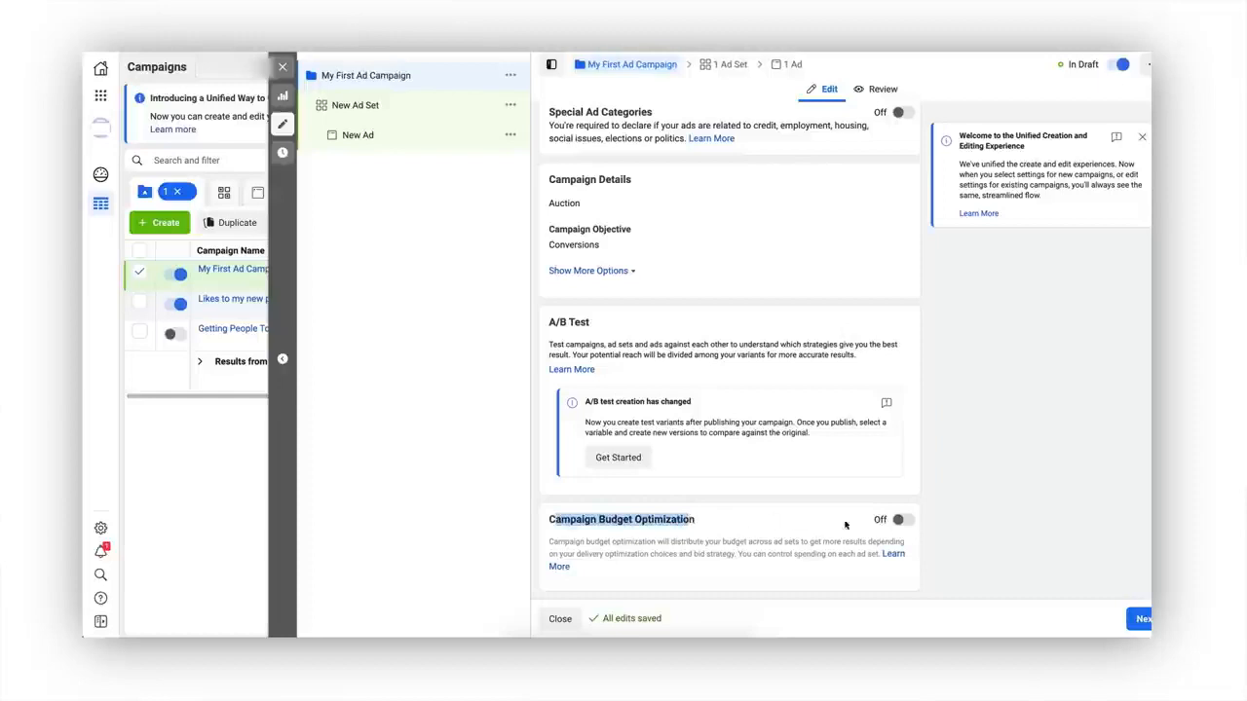
left_click(898, 521)
scroll(812, 517, "down", 3)
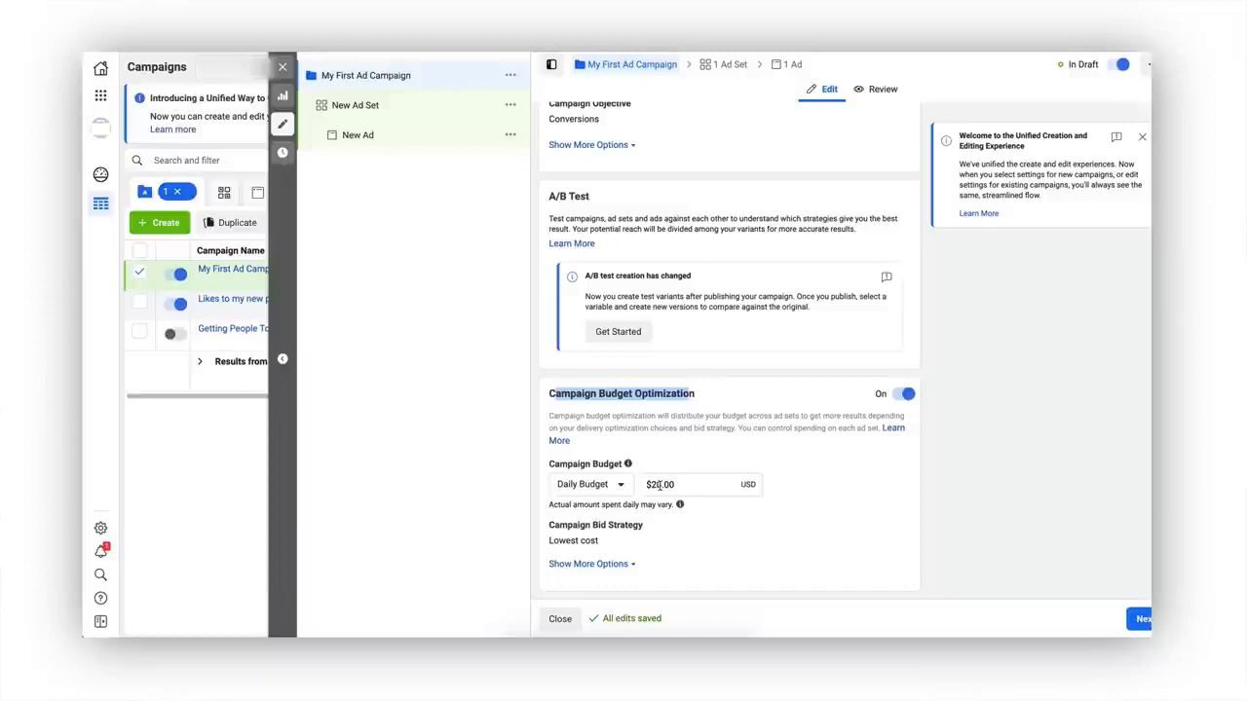
left_click(611, 487)
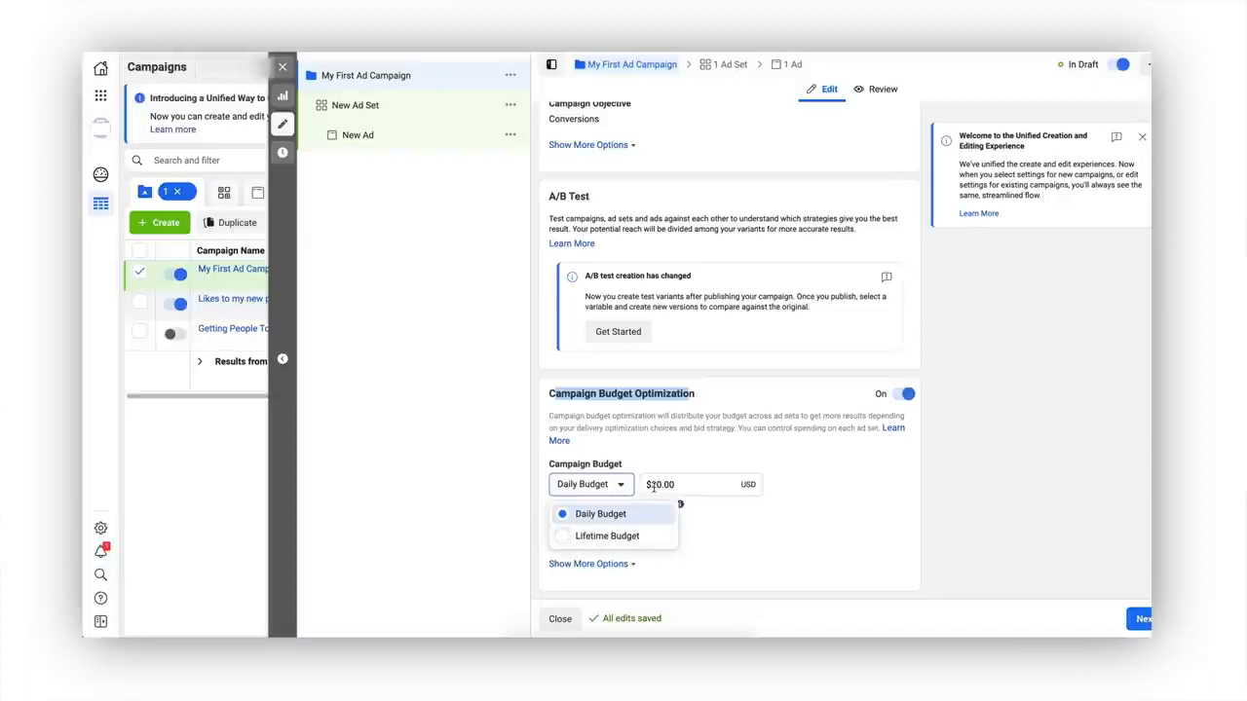
left_click(607, 536)
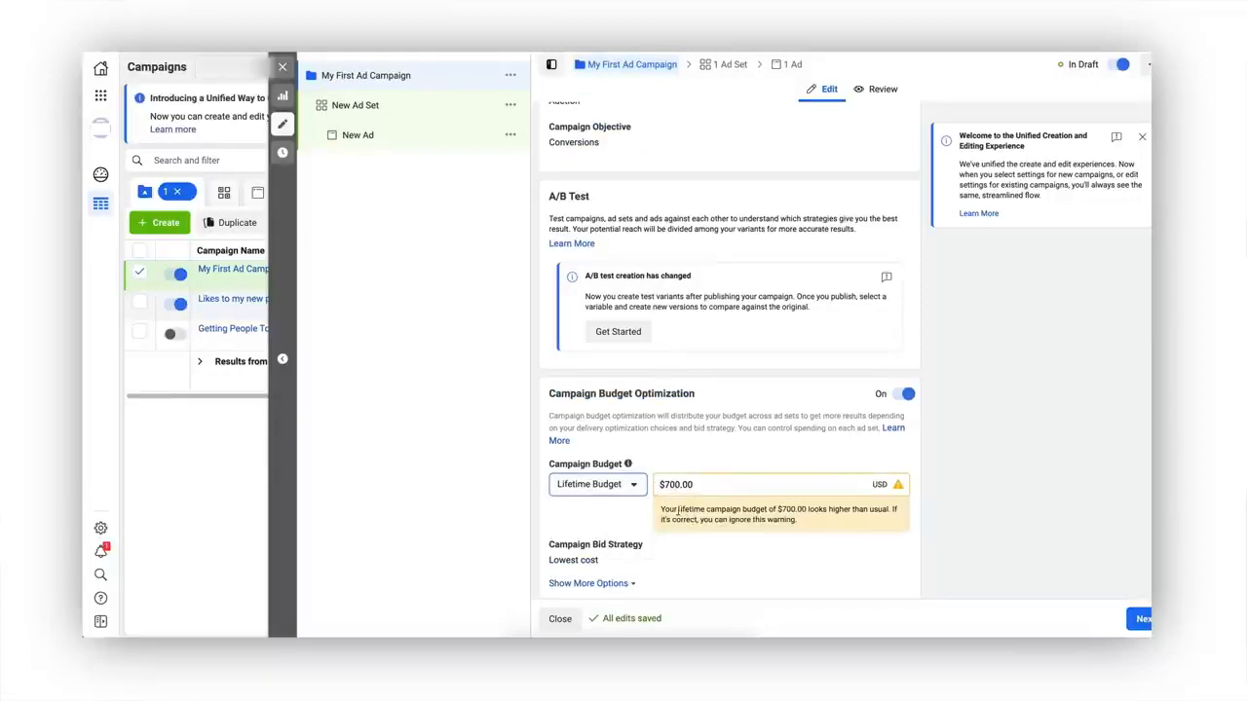
left_click(623, 489)
left_click(623, 512)
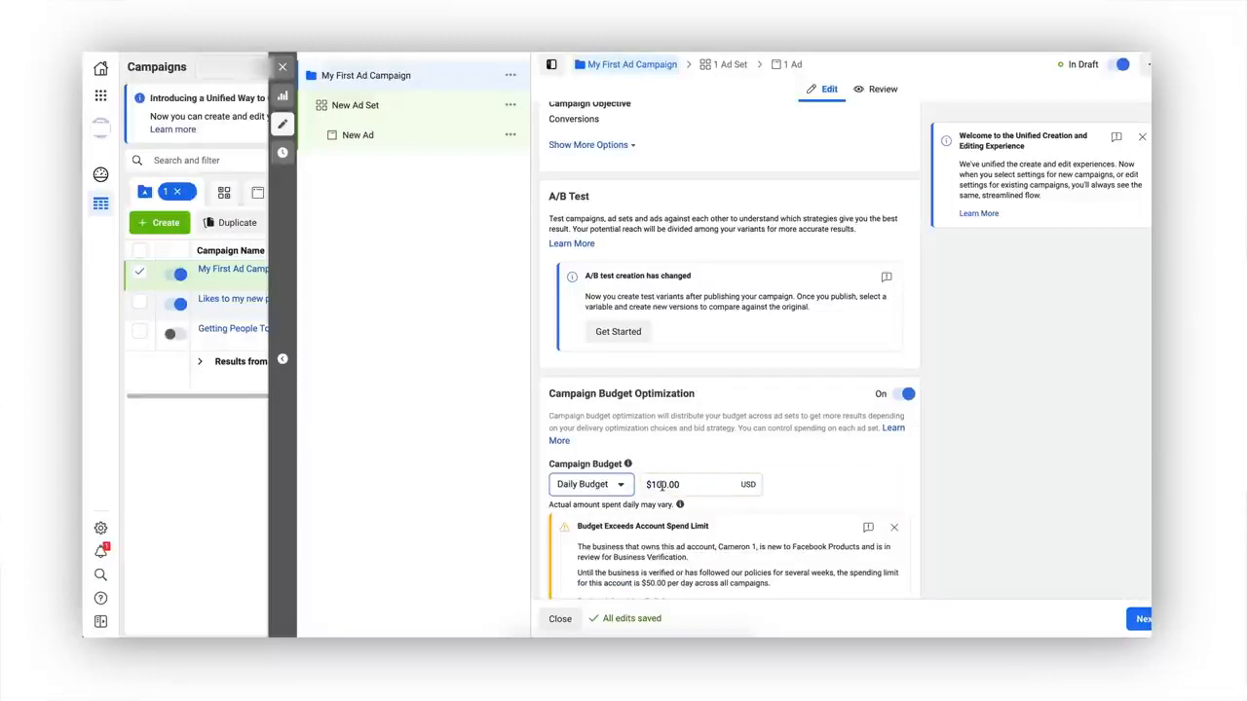
left_click(902, 393)
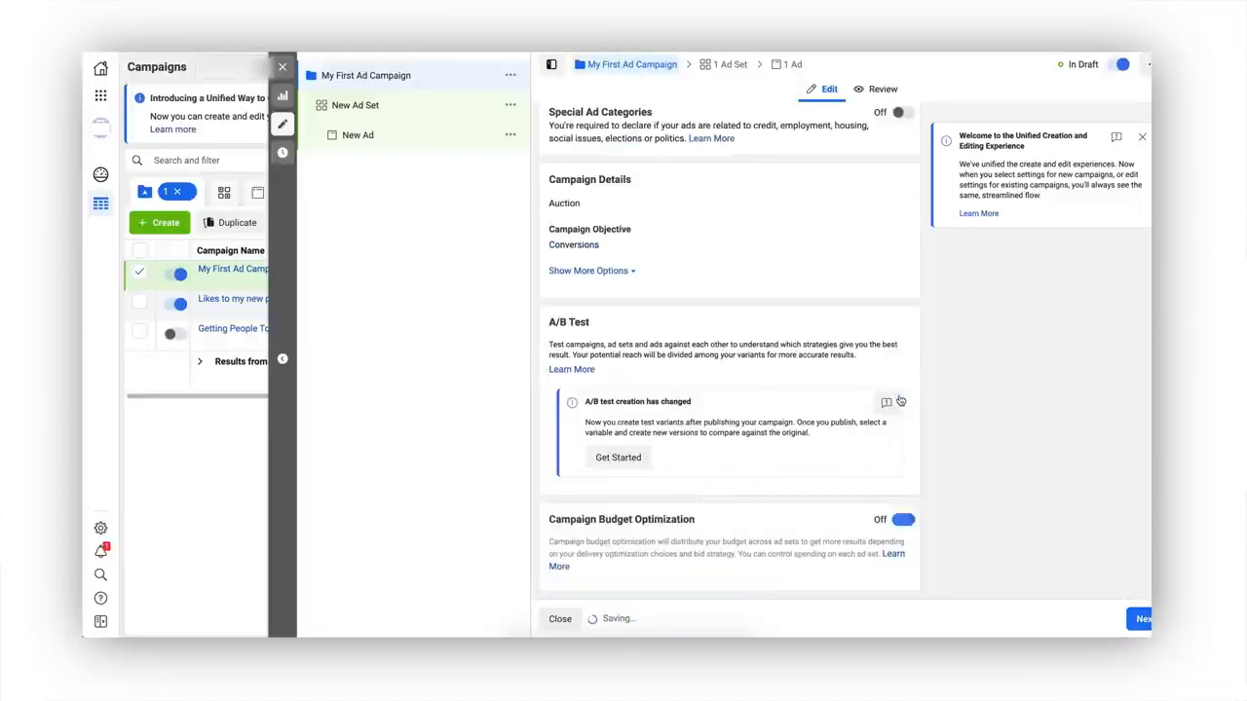
Rename the campaign's new ad set to first adset
left_click(398, 109)
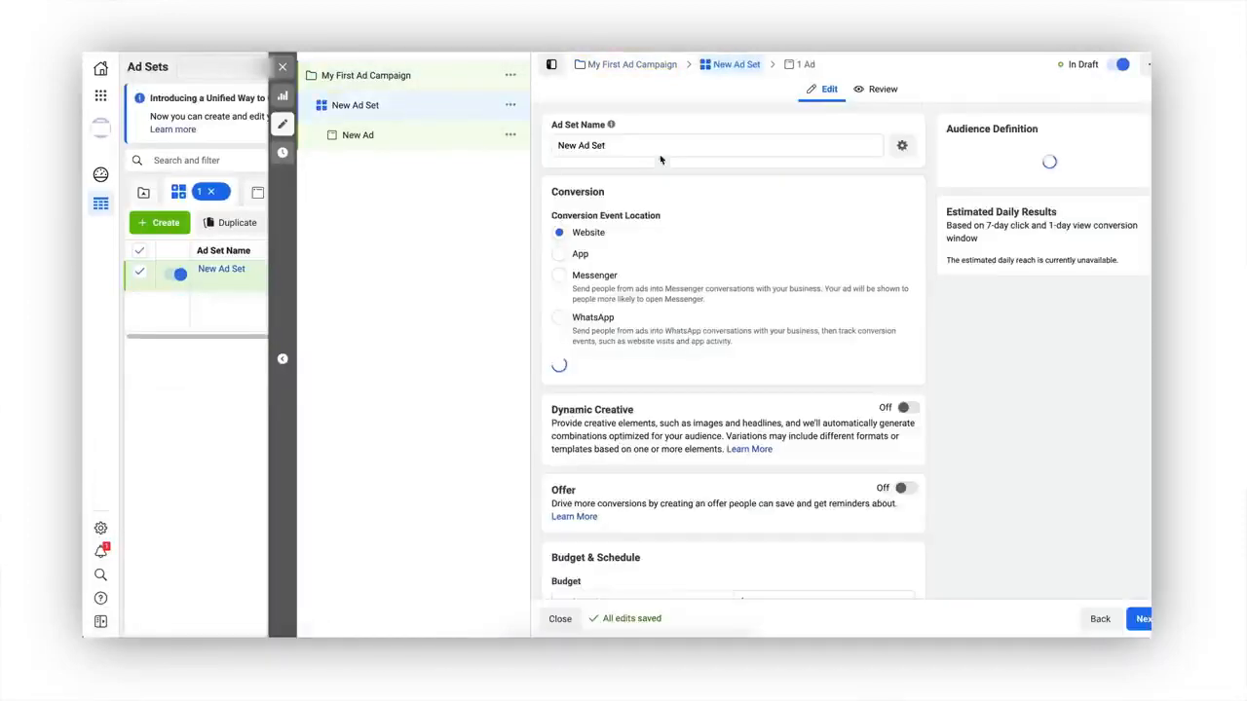
triple_click(622, 147)
type("fi")
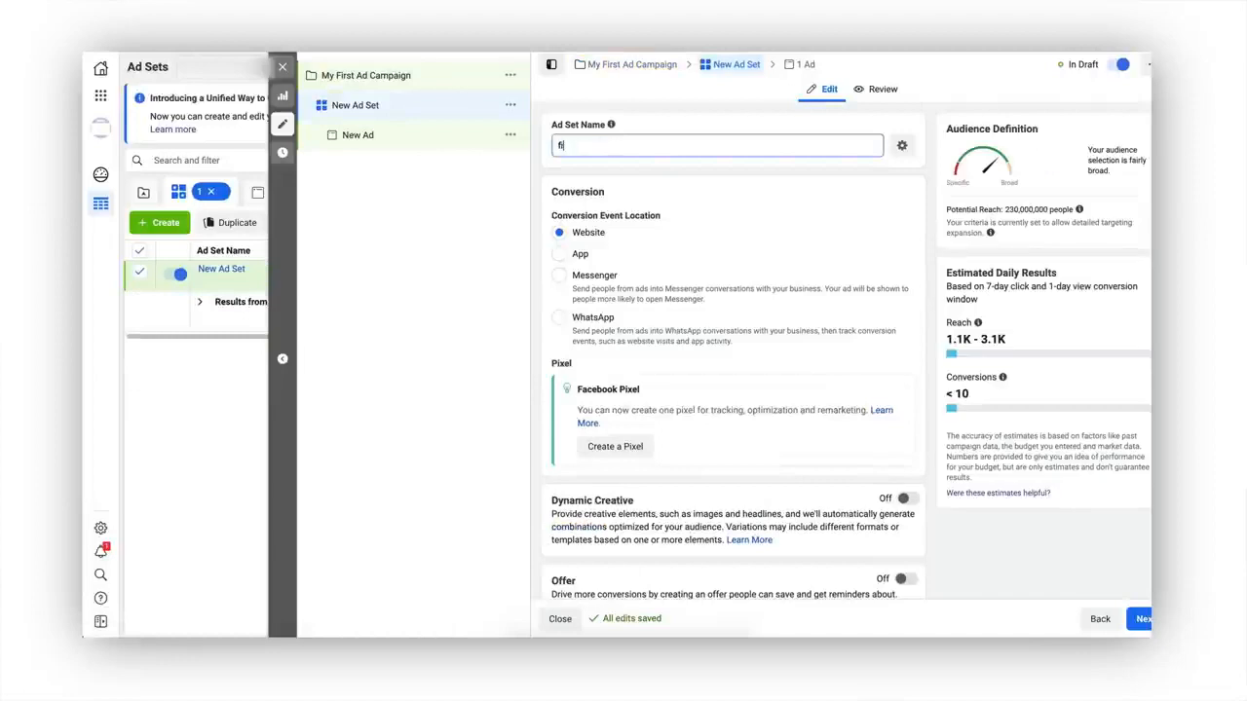
type("rst adset")
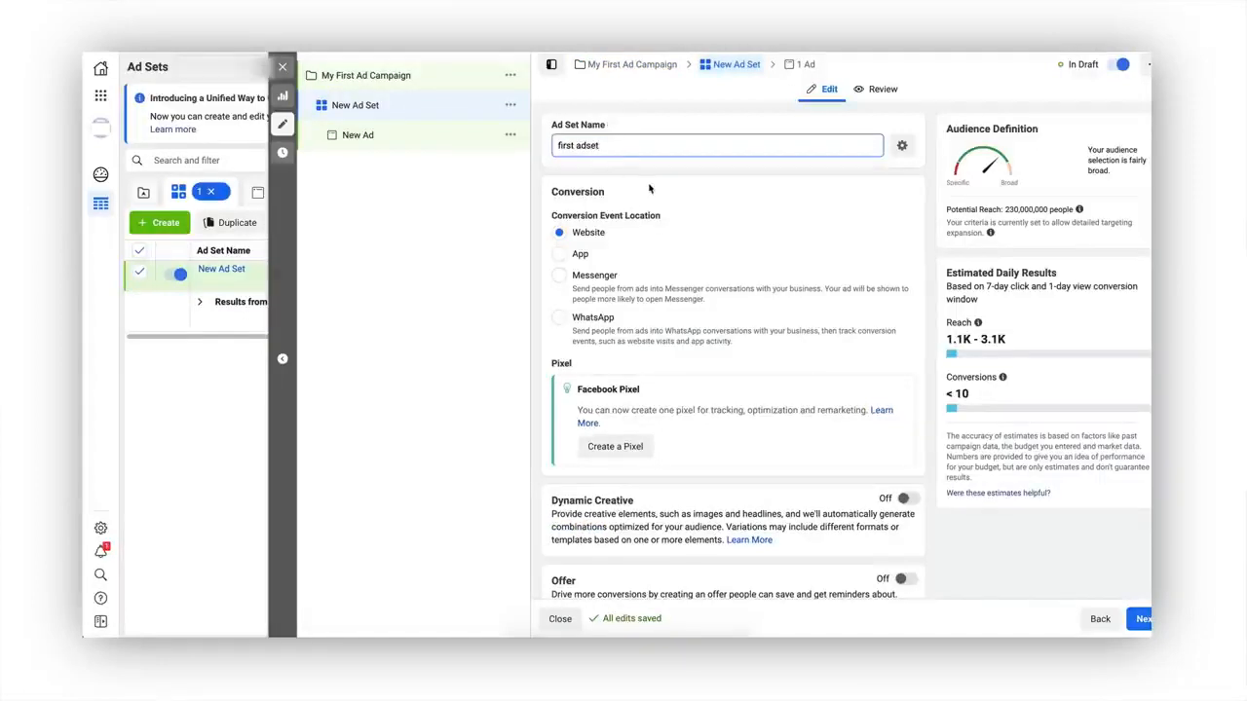
left_click(652, 189)
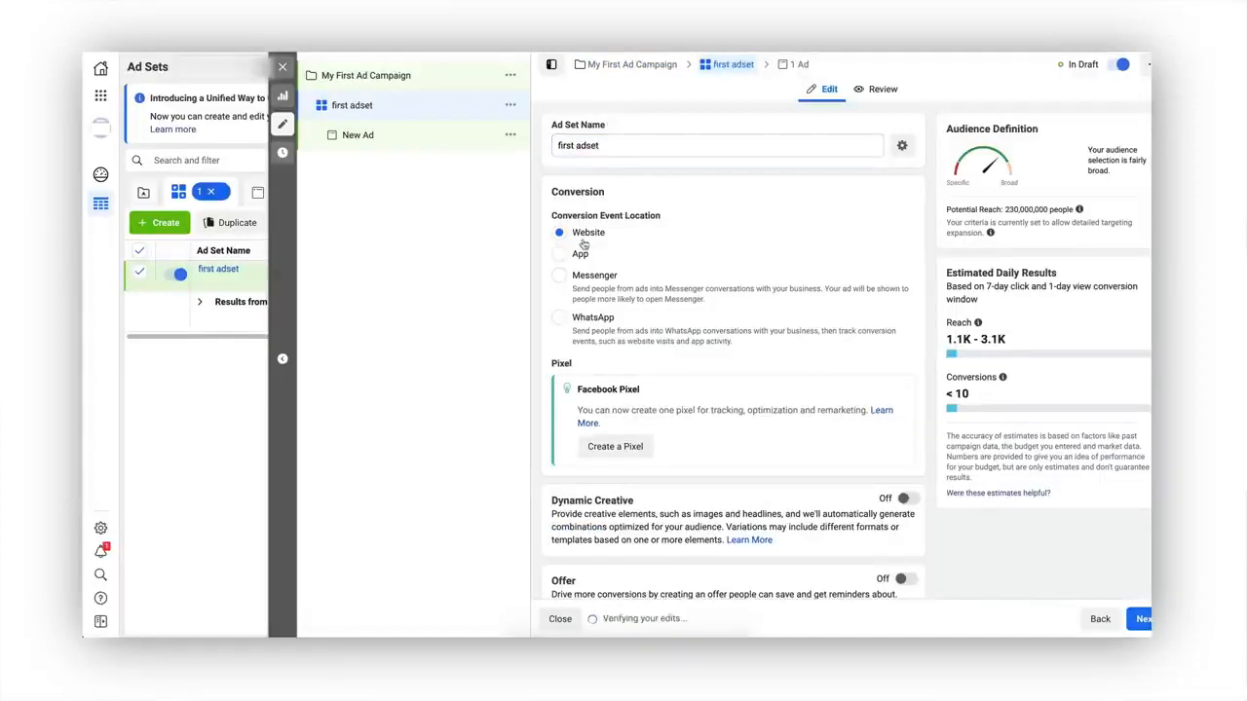
Review the ad set's conversion location, pixel, Dynamic Creative, and Budget & Schedule settings
scroll(652, 364, "down", 1)
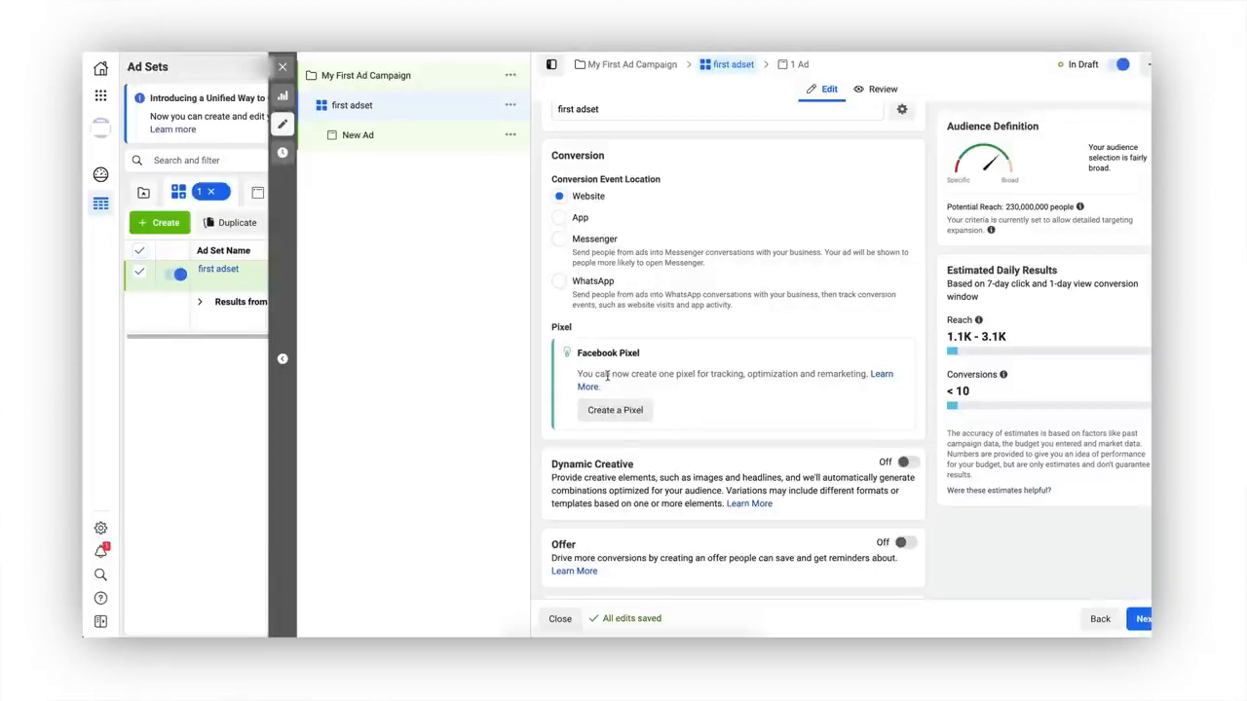
scroll(607, 374, "down", 1)
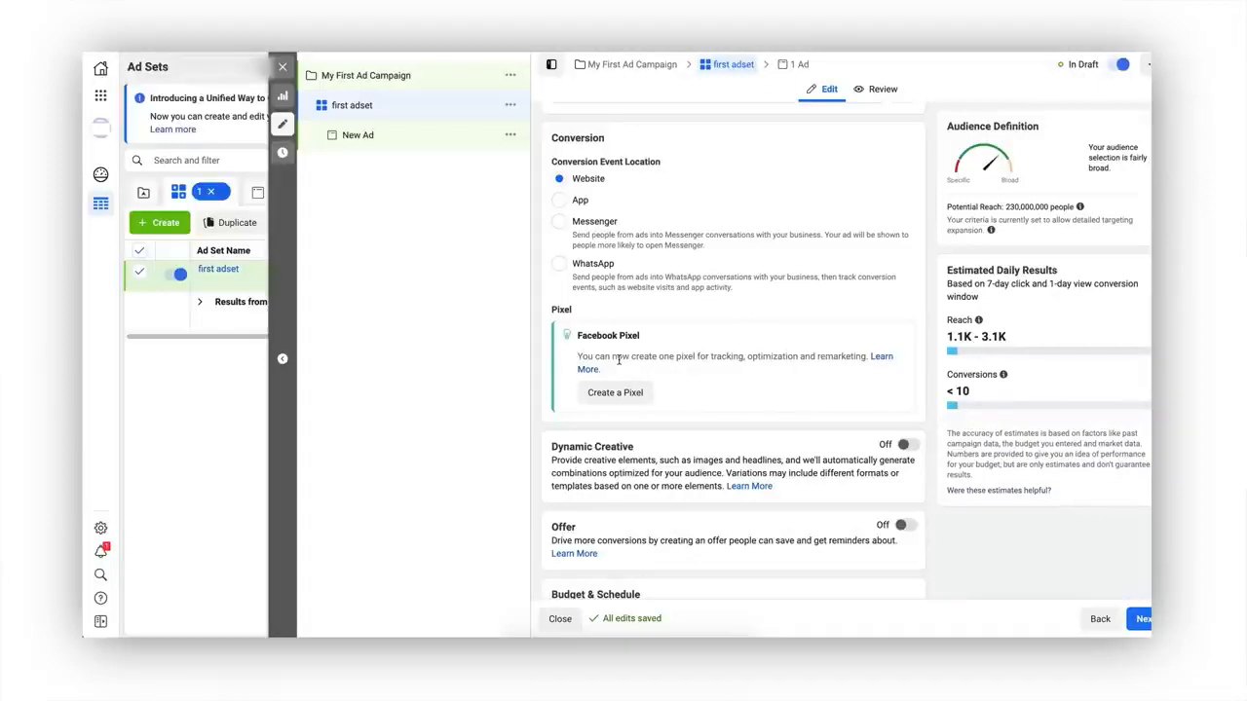
scroll(618, 359, "down", 3)
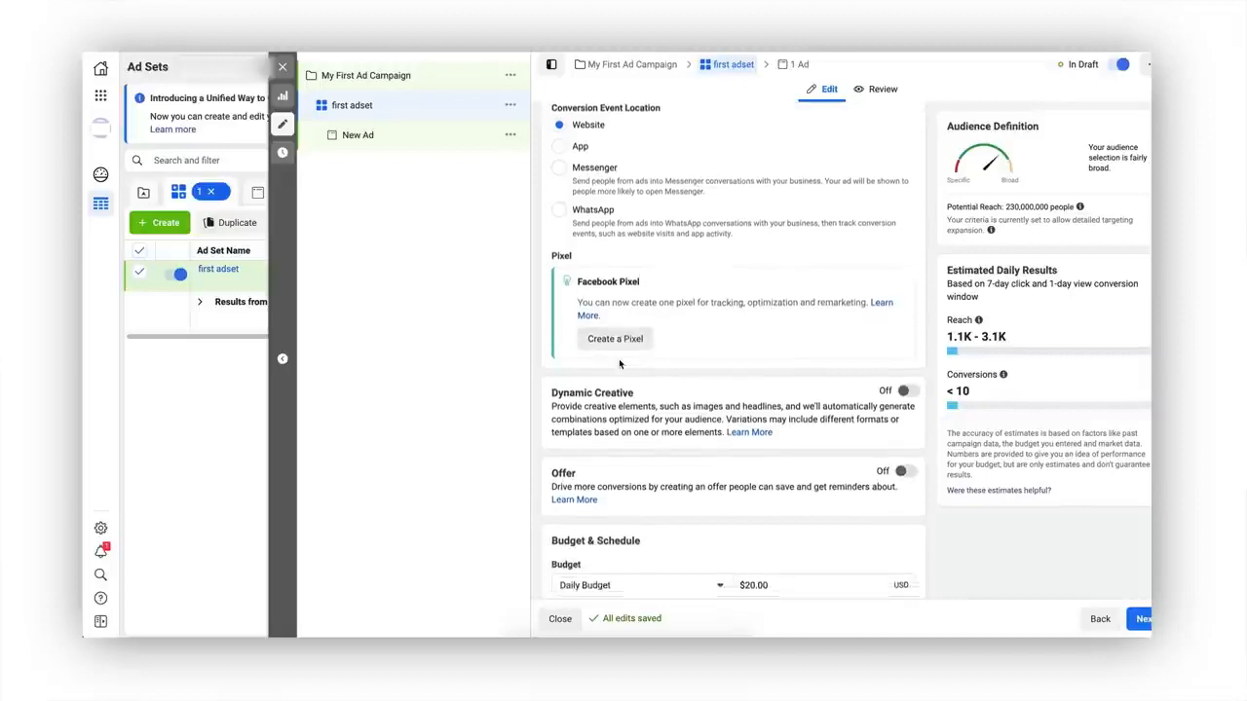
scroll(619, 362, "down", 2)
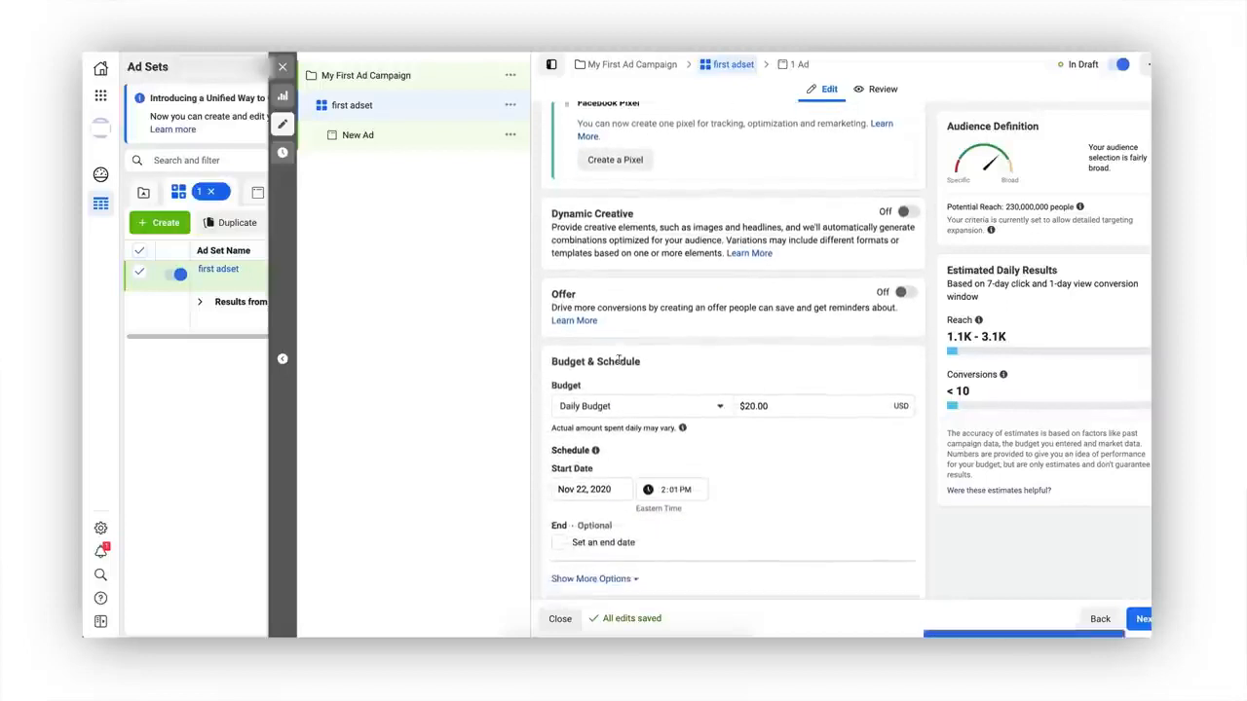
left_click_drag(634, 207, 569, 206)
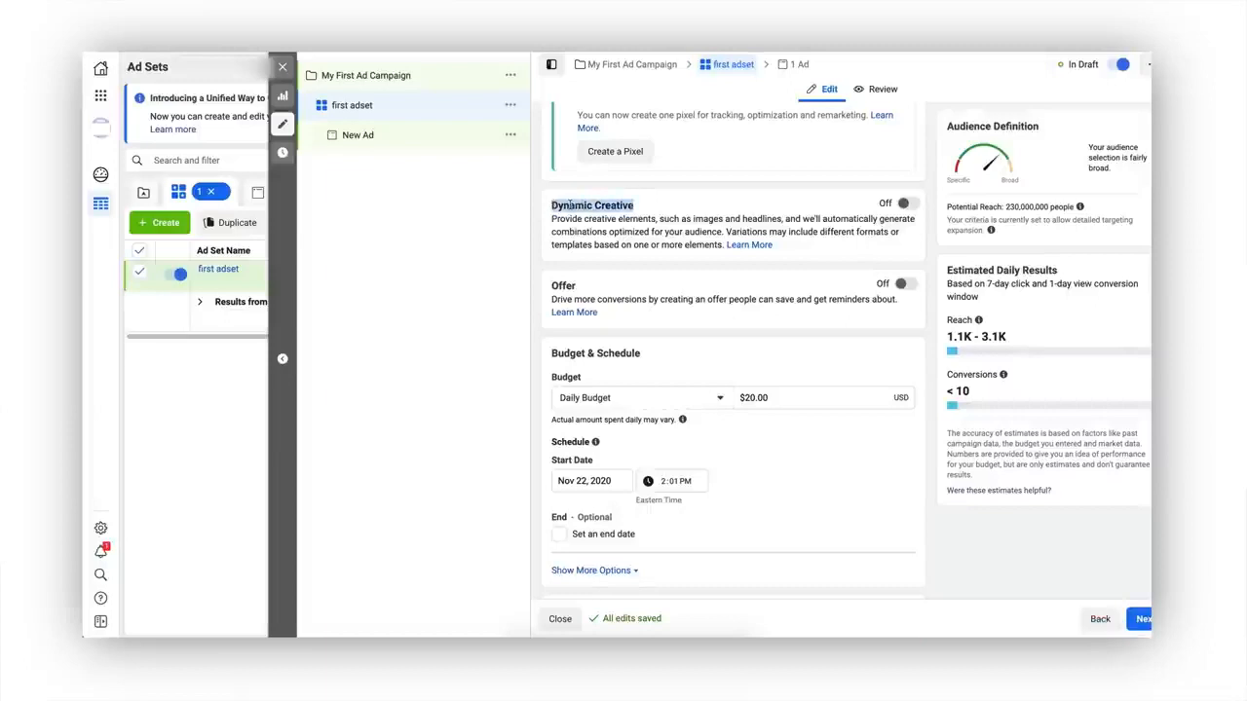
left_click(648, 210)
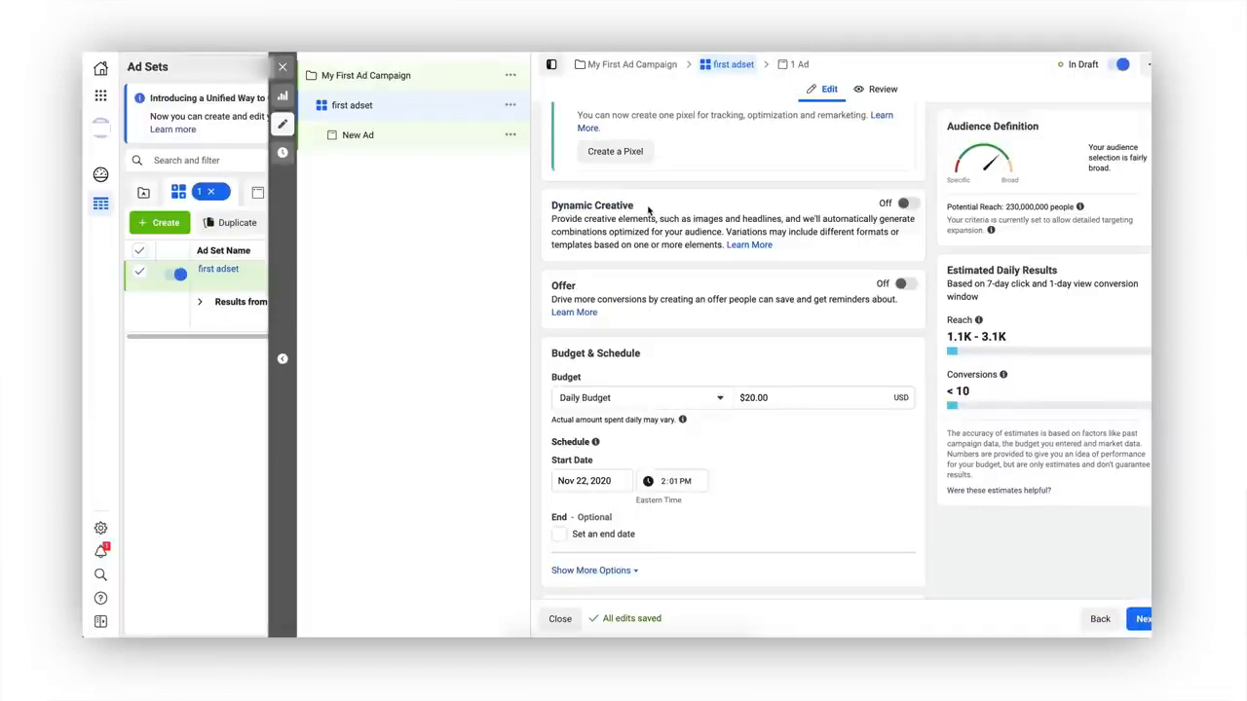
Set the ad set's daily budget to $15.00
scroll(648, 210, "down", 3)
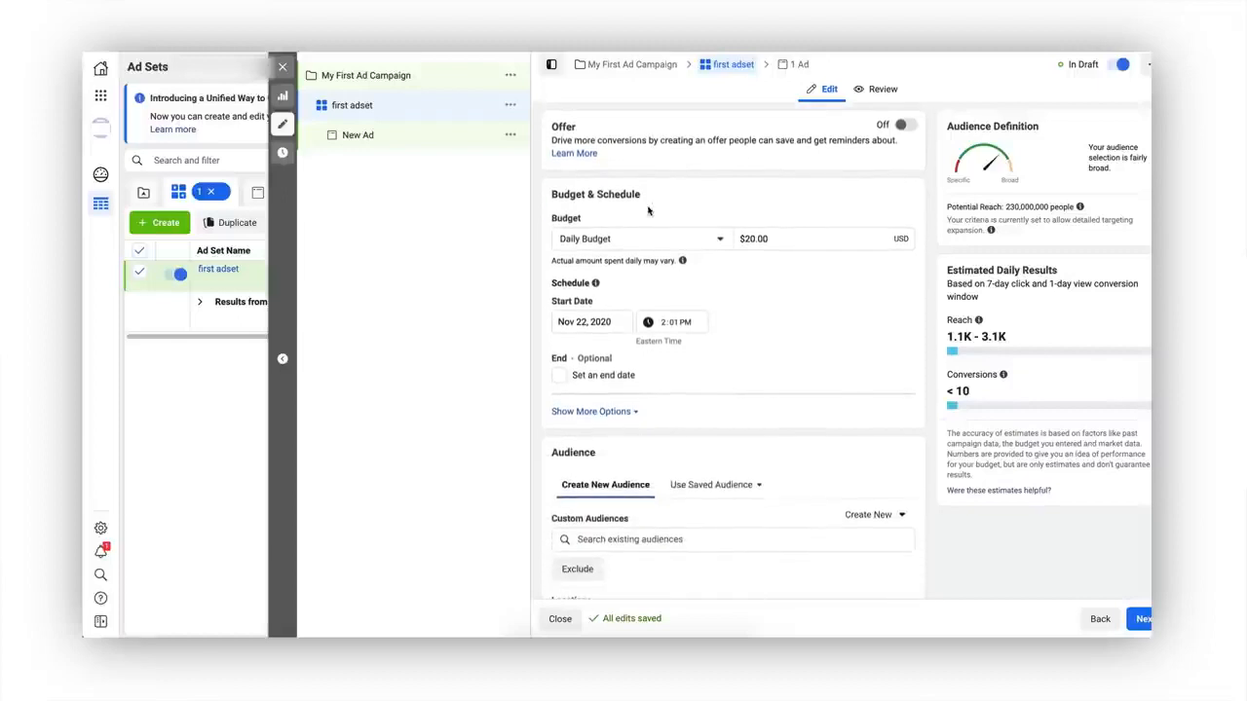
double_click(752, 237)
type("15")
left_click(749, 272)
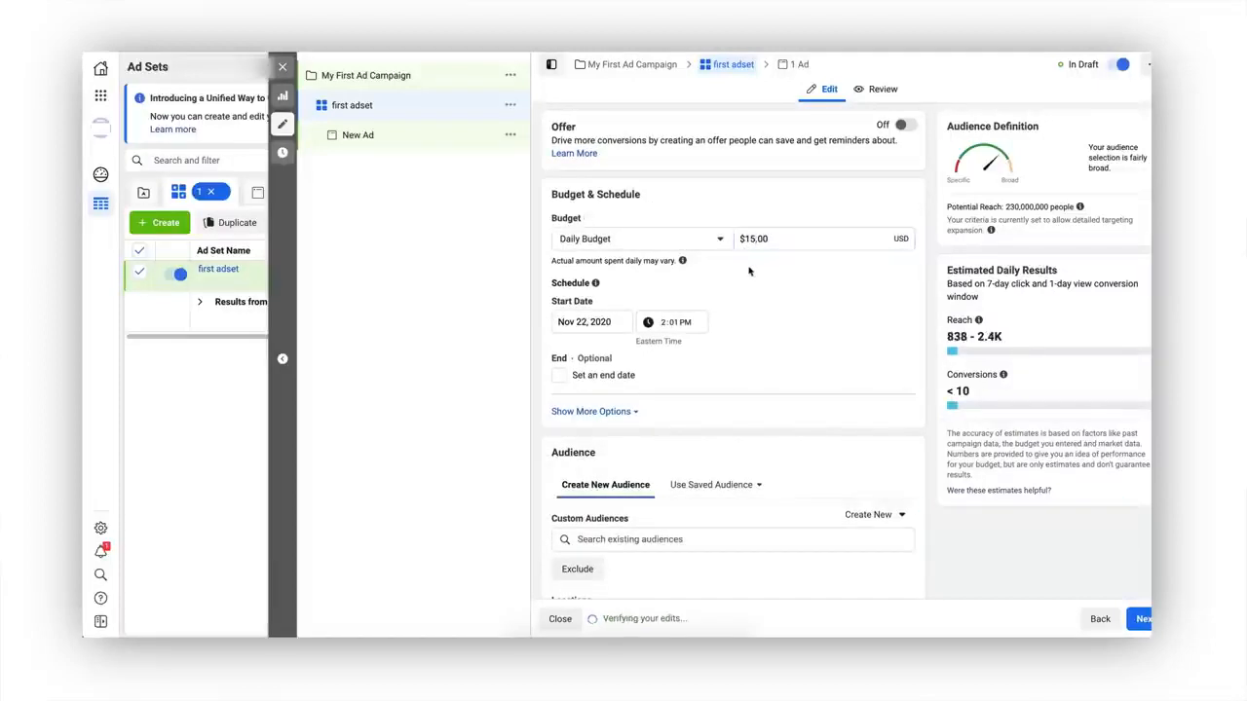
Schedule the ad set to start on Nov 23, 2020 at 3:00 AM Eastern Time
scroll(666, 316, "down", 1)
left_click(592, 267)
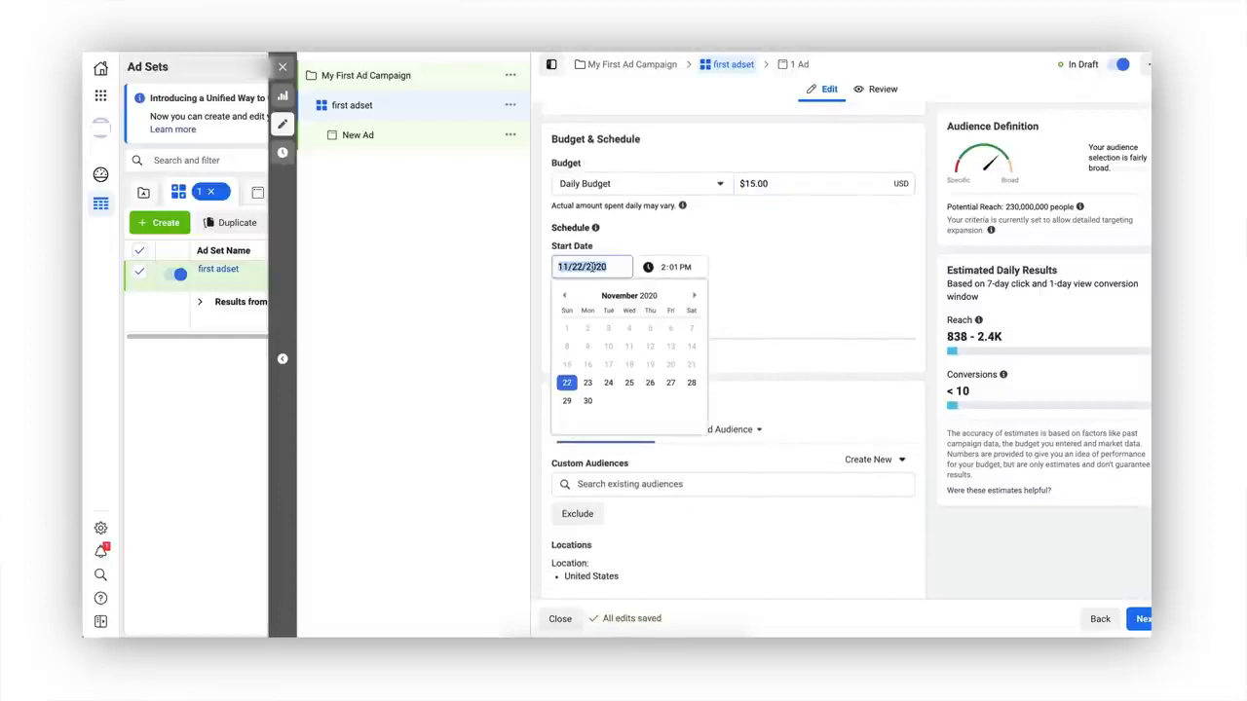
left_click(588, 383)
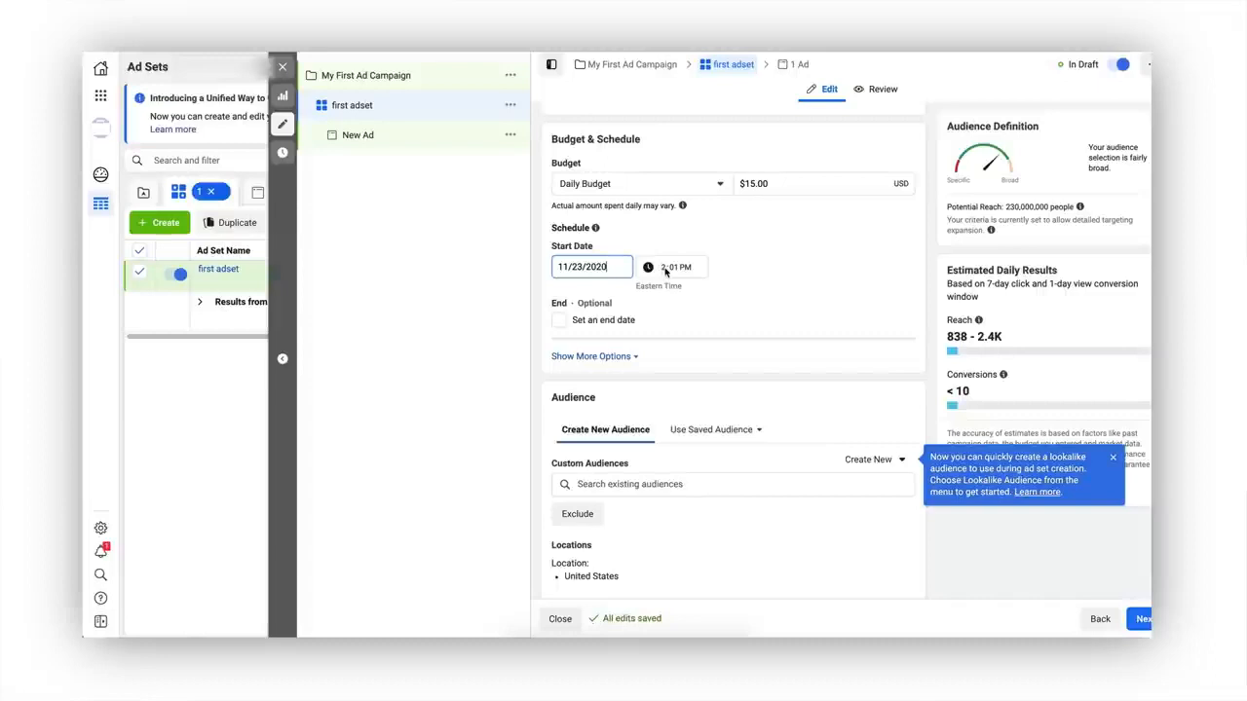
left_click_drag(635, 285, 680, 287)
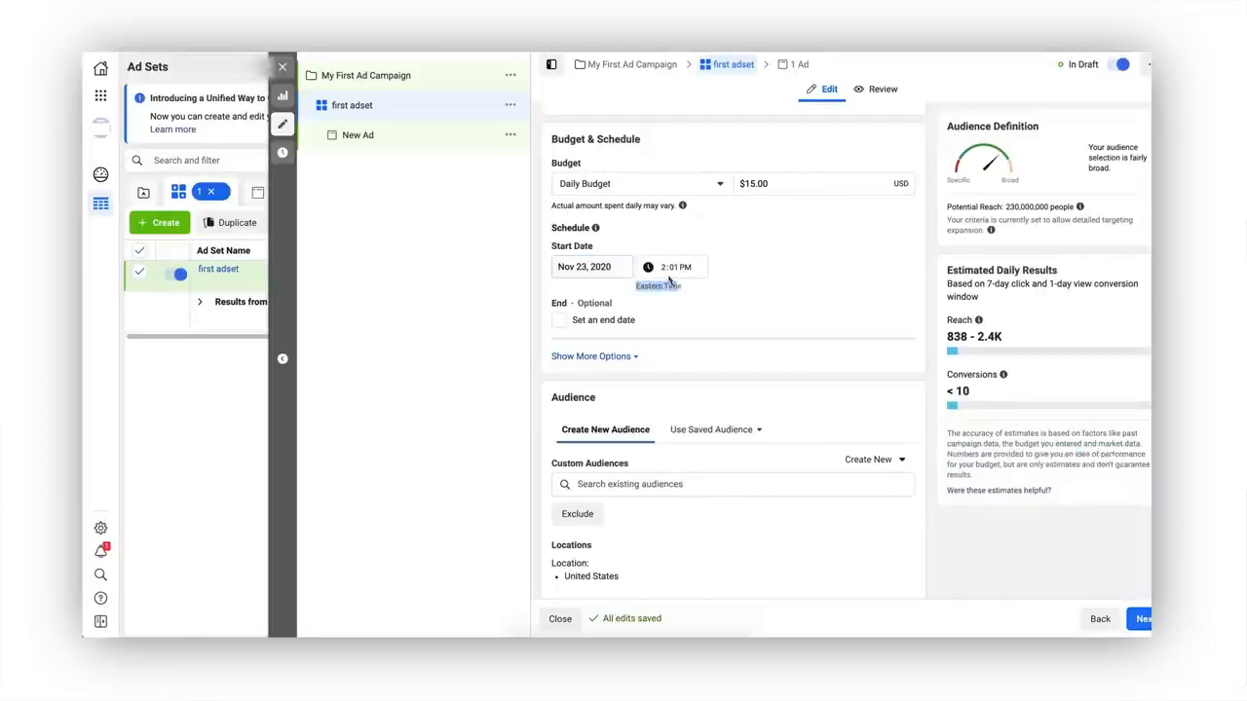
left_click(663, 268)
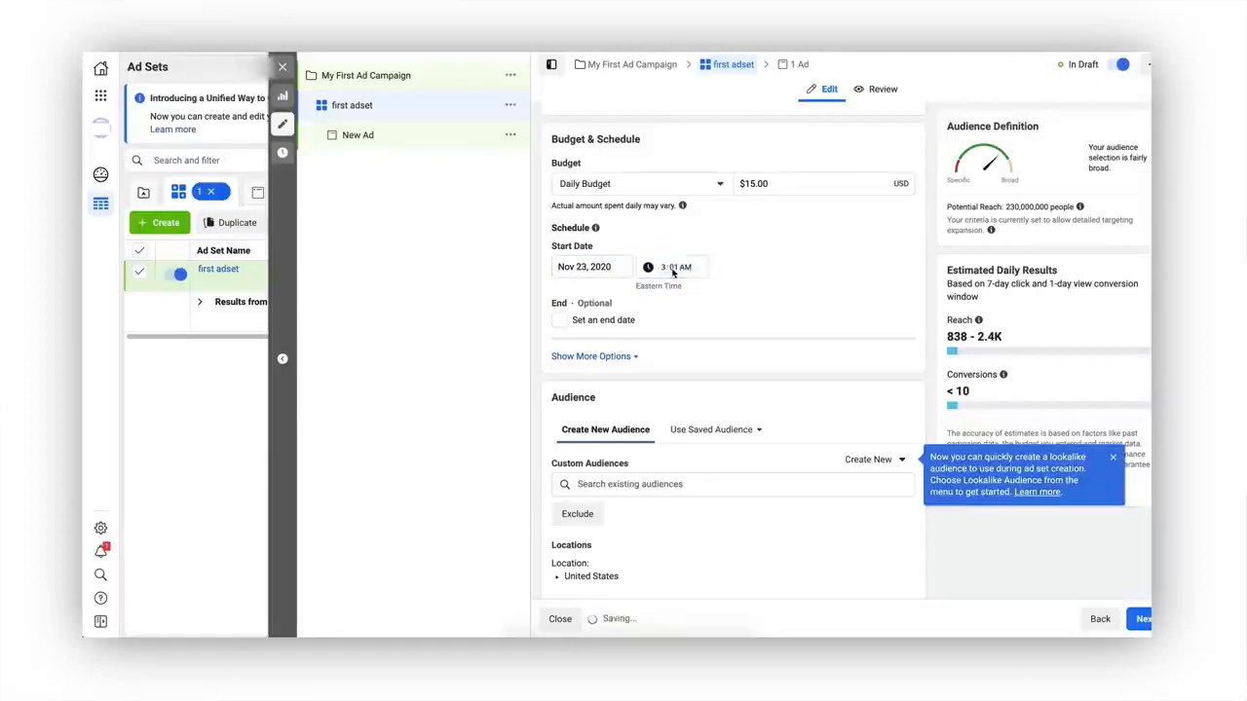
left_click(672, 270)
type("10")
left_click(748, 261)
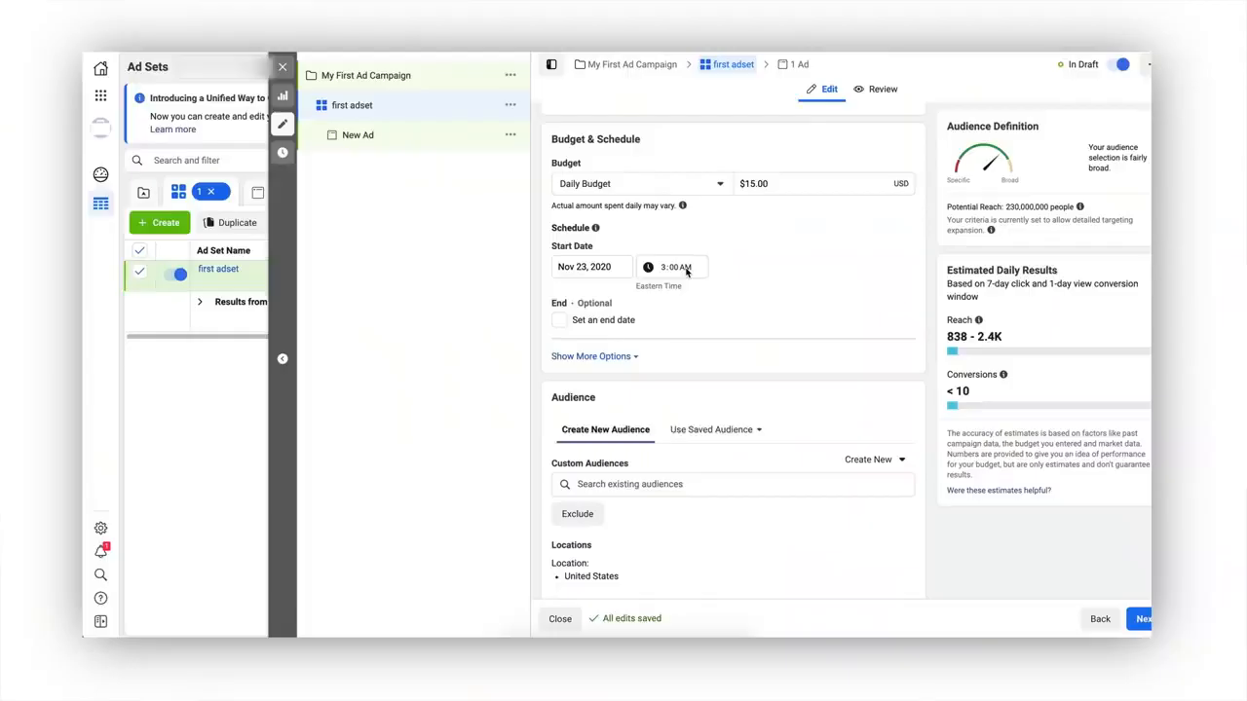
Check the targeting notes in the Gmail message, return to Ads Manager, and set the audience's minimum age to 35
scroll(685, 271, "down", 5)
scroll(686, 271, "down", 1)
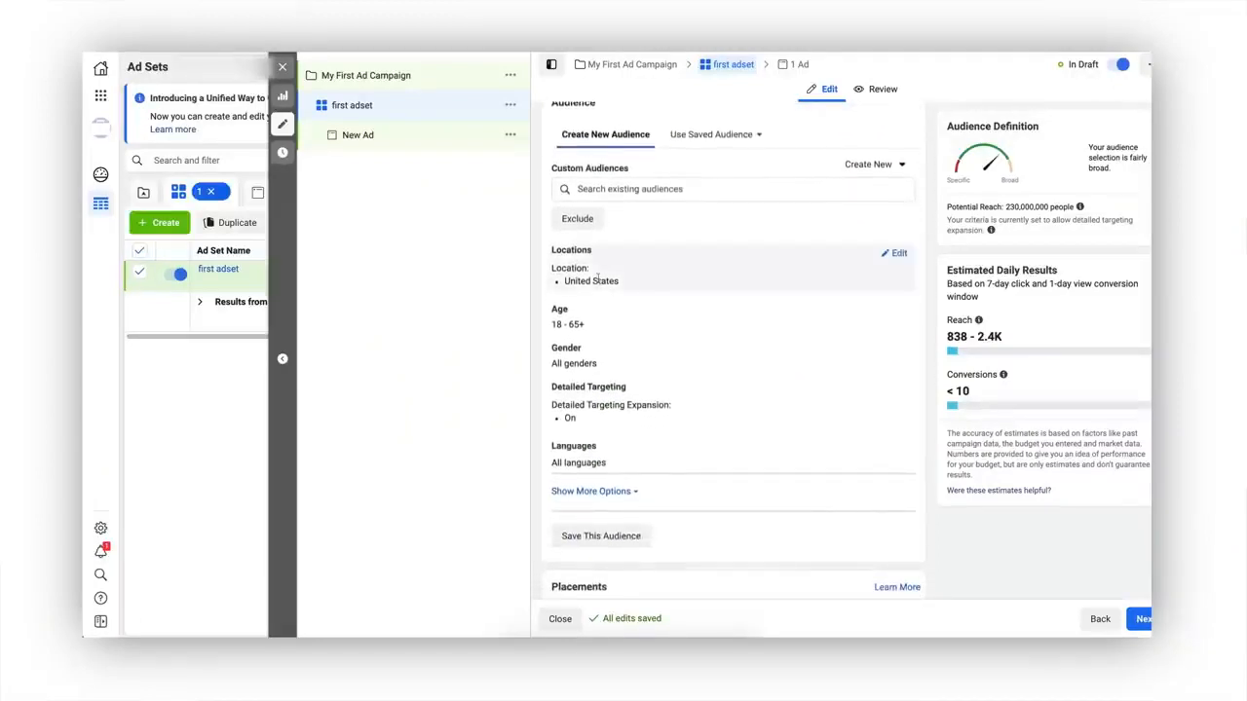
left_click(900, 309)
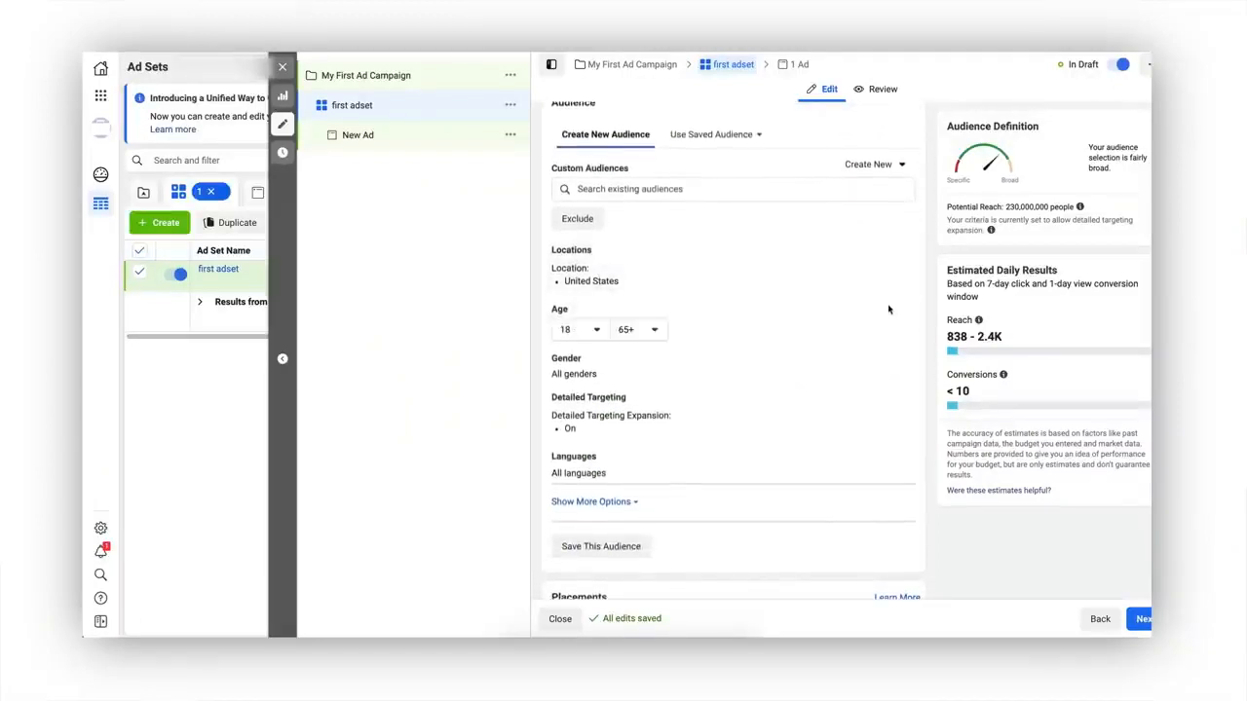
left_click(573, 633)
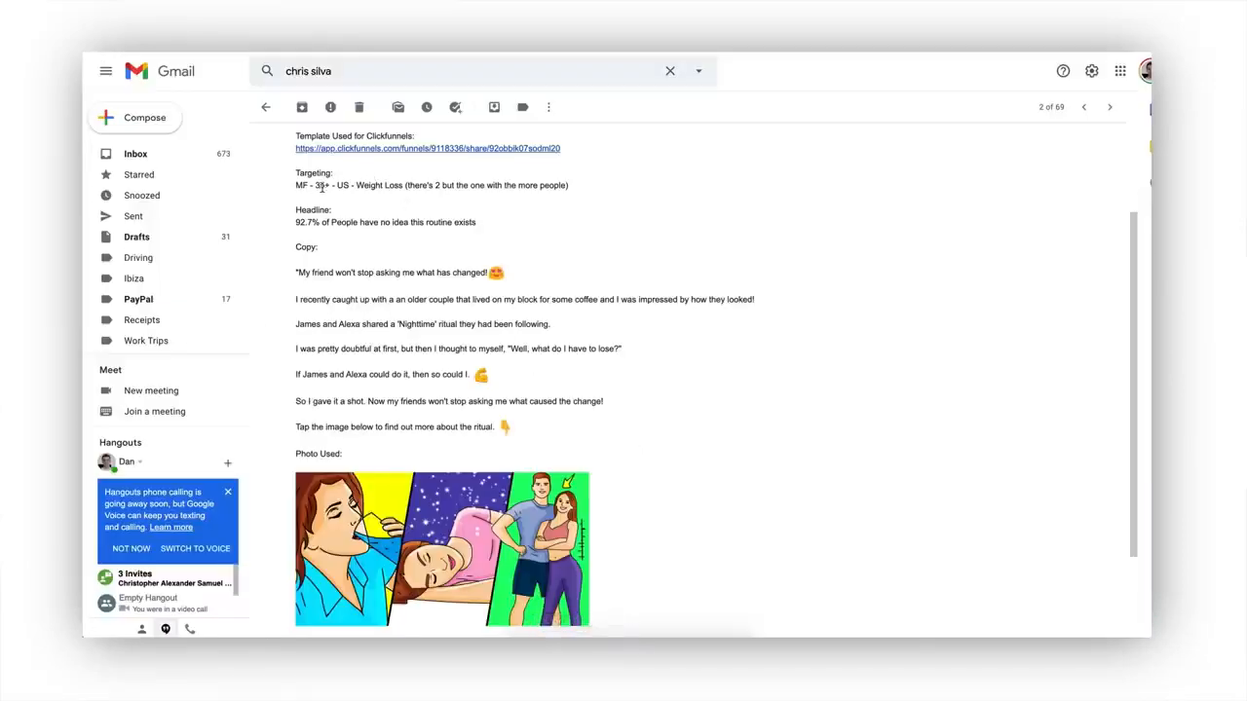
left_click(710, 631)
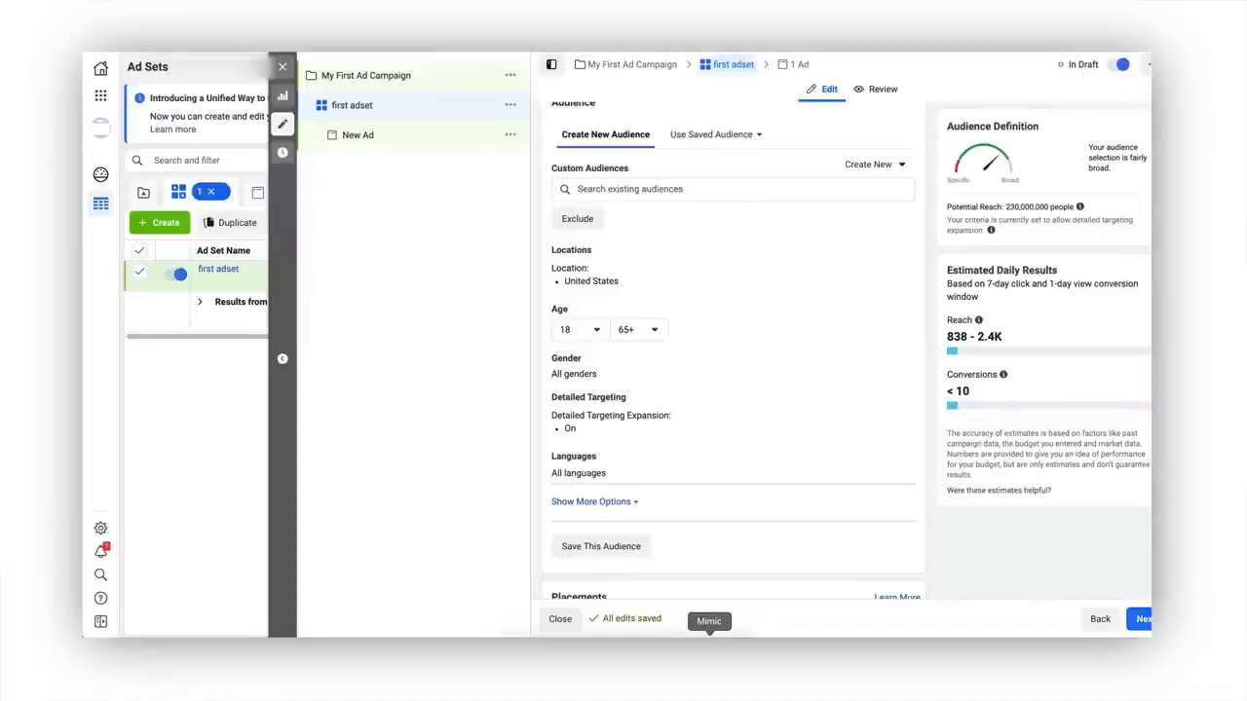
left_click(585, 333)
scroll(606, 428, "down", 3)
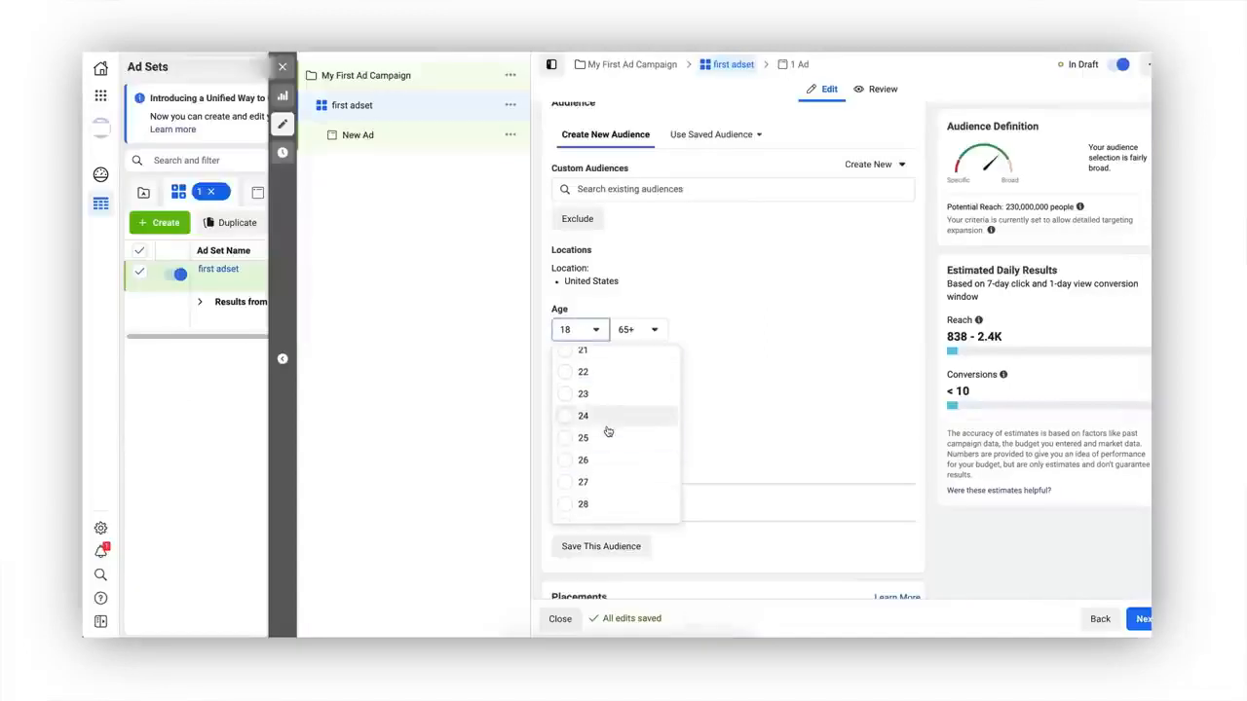
scroll(606, 429, "up", 2)
scroll(608, 430, "down", 5)
scroll(606, 434, "down", 2)
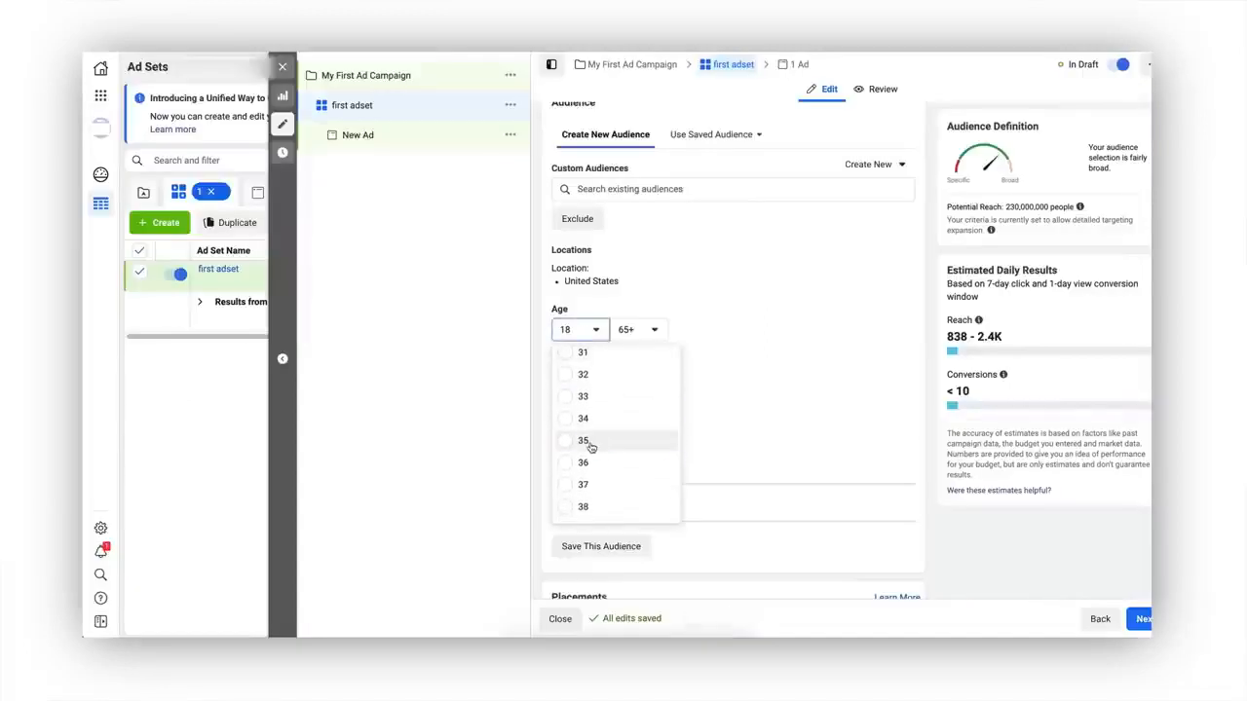
left_click(588, 442)
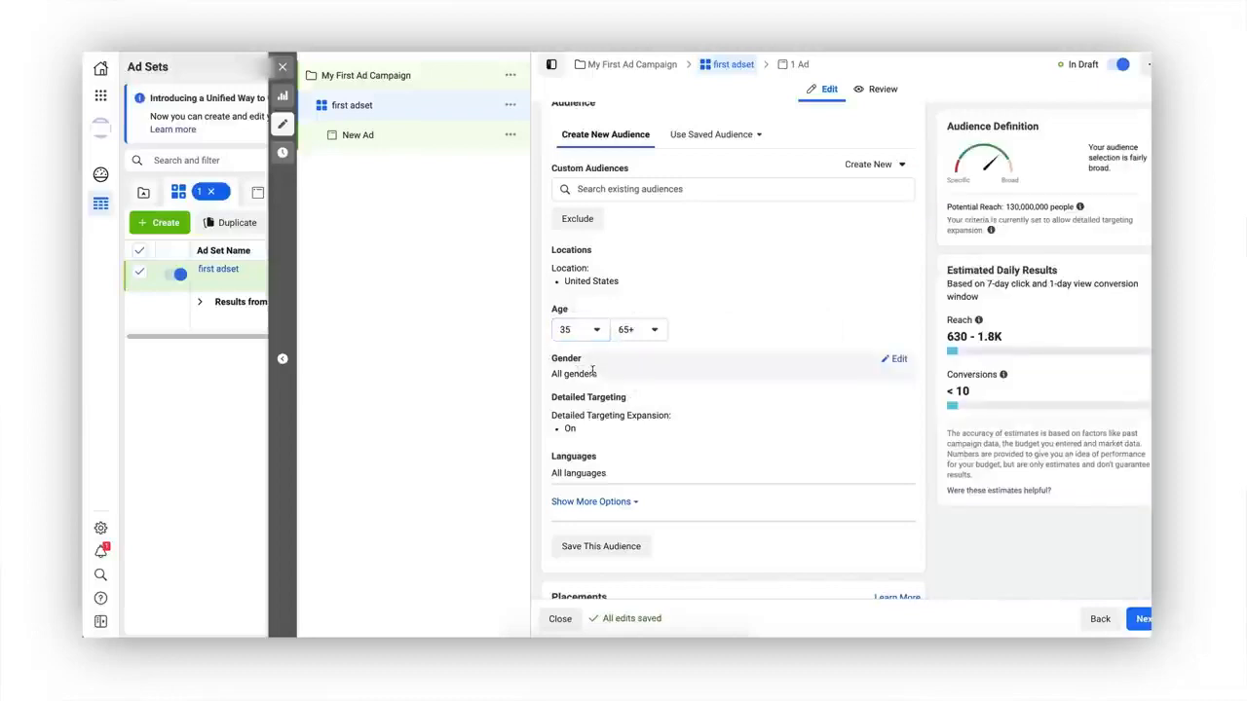
Search Detailed Targeting for weight loss and add the capitalized Weight Loss (Fitness & wellness) interest
left_click(898, 401)
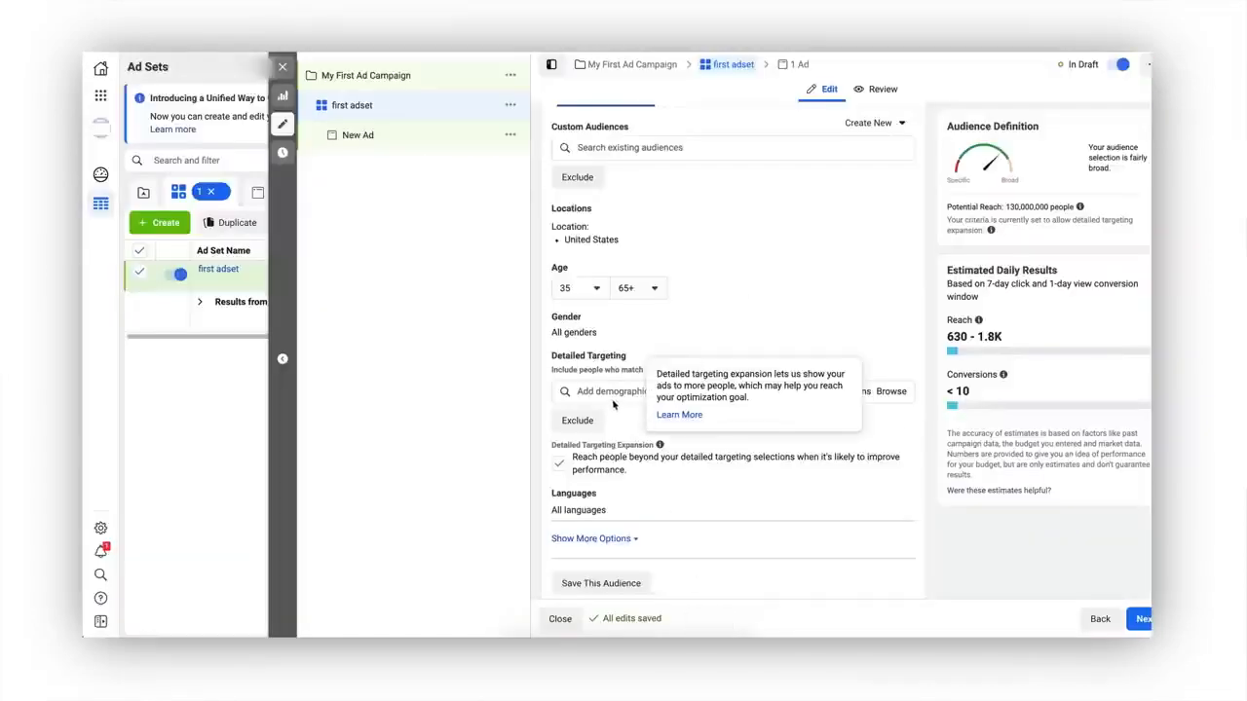
left_click(607, 399)
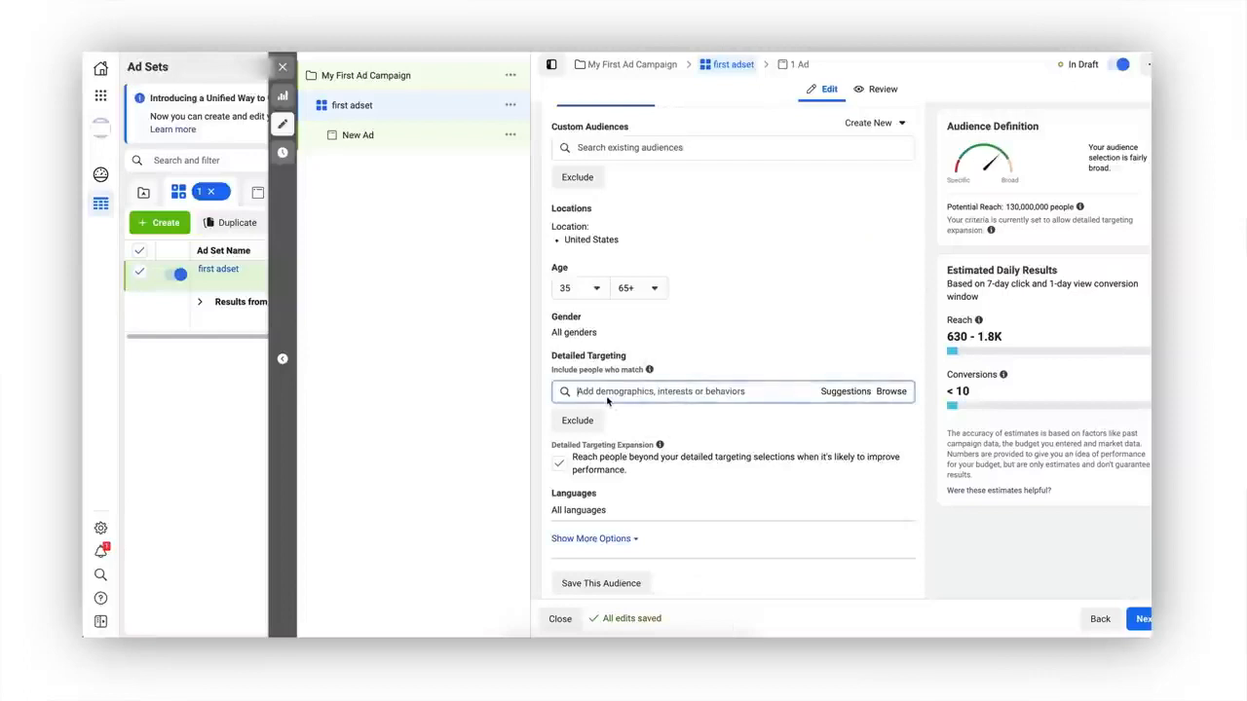
type("weight loss")
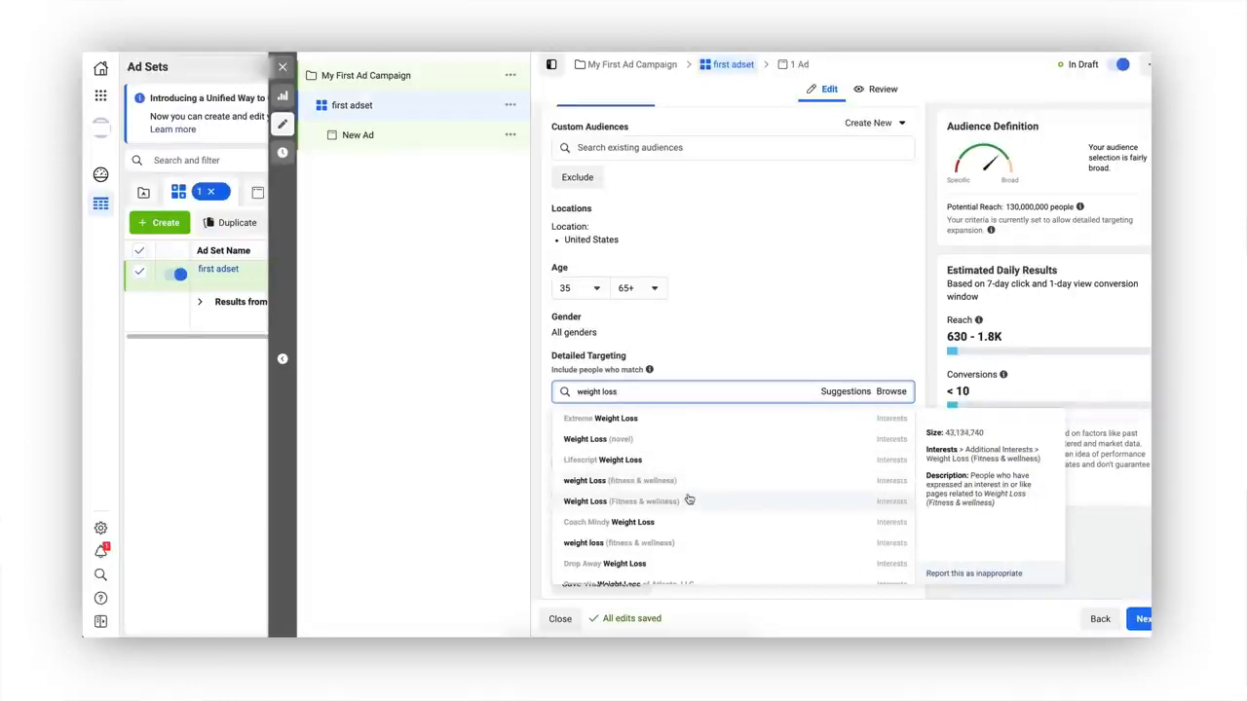
scroll(692, 499, "down", 3)
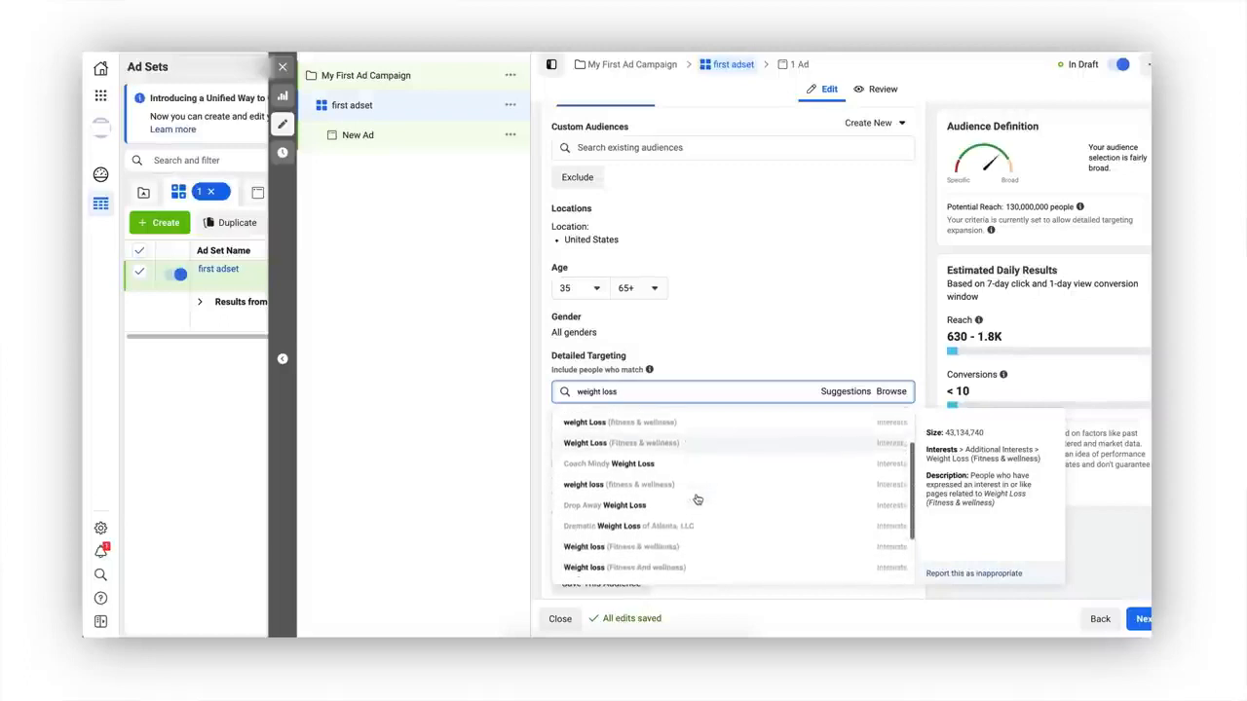
scroll(695, 499, "up", 3)
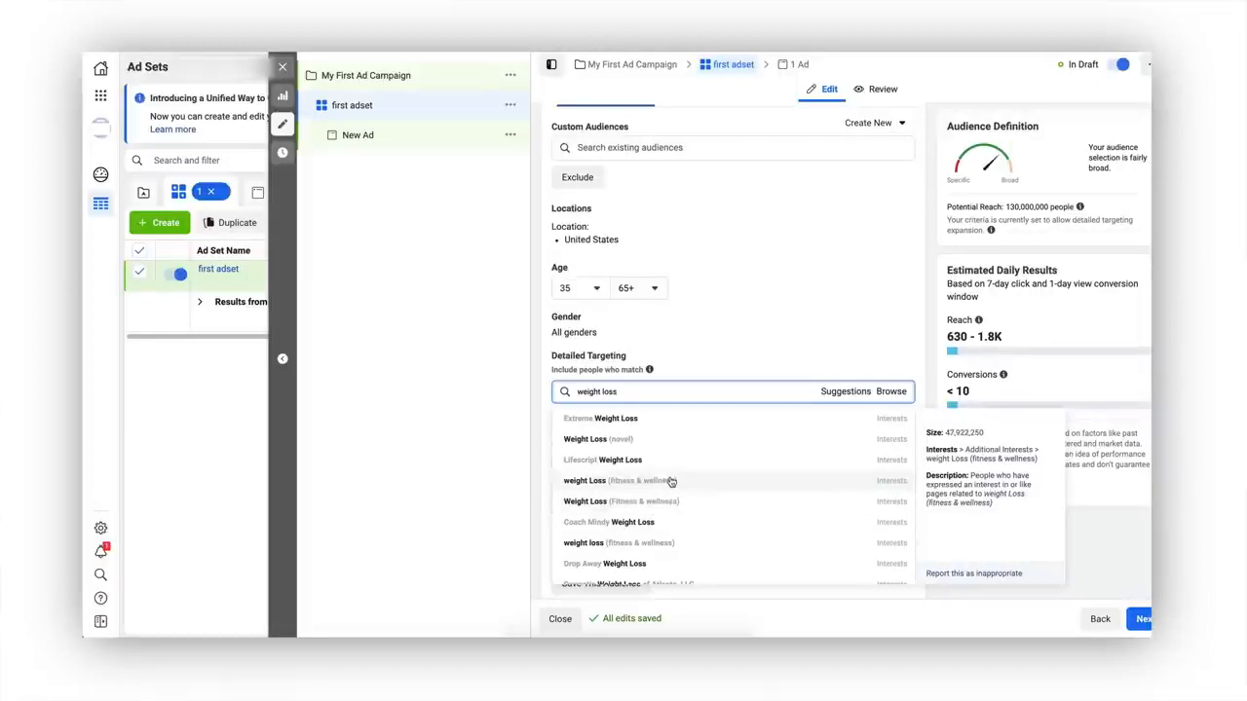
left_click(619, 499)
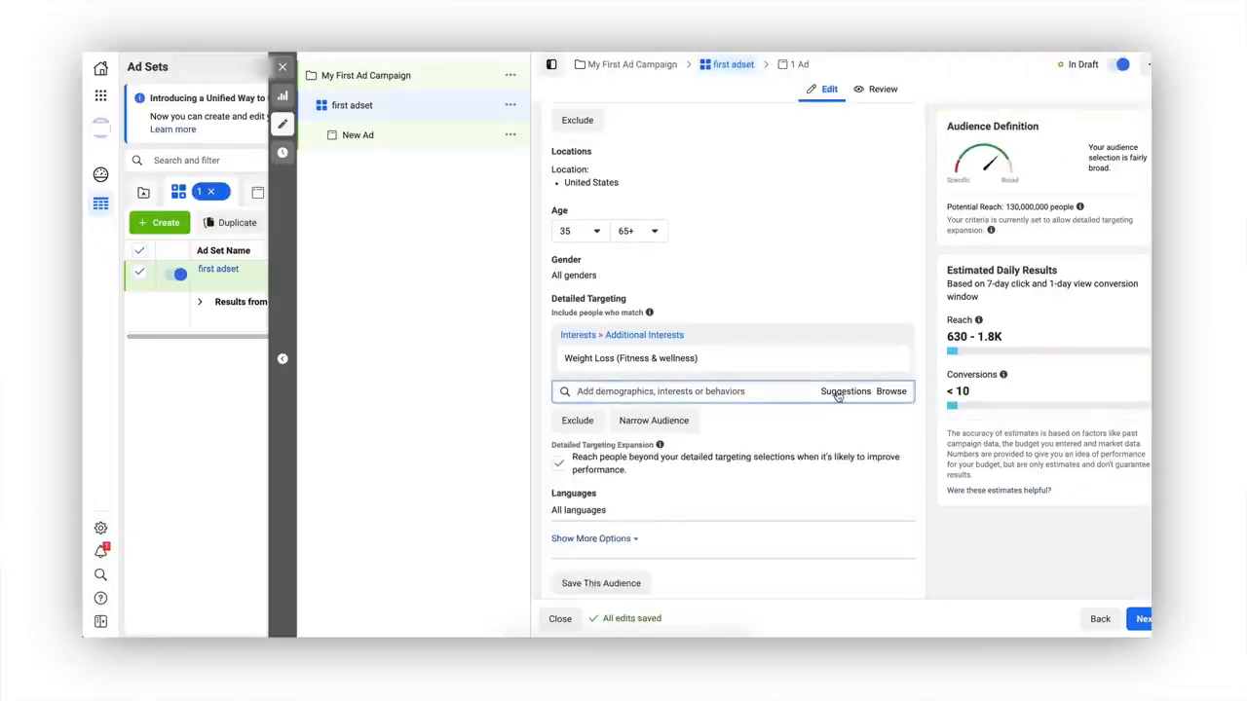
Look through the suggested interests and add the second weight loss interest, weight Loss (fitness & wellness), to Detailed Targeting
scroll(738, 463, "down", 2)
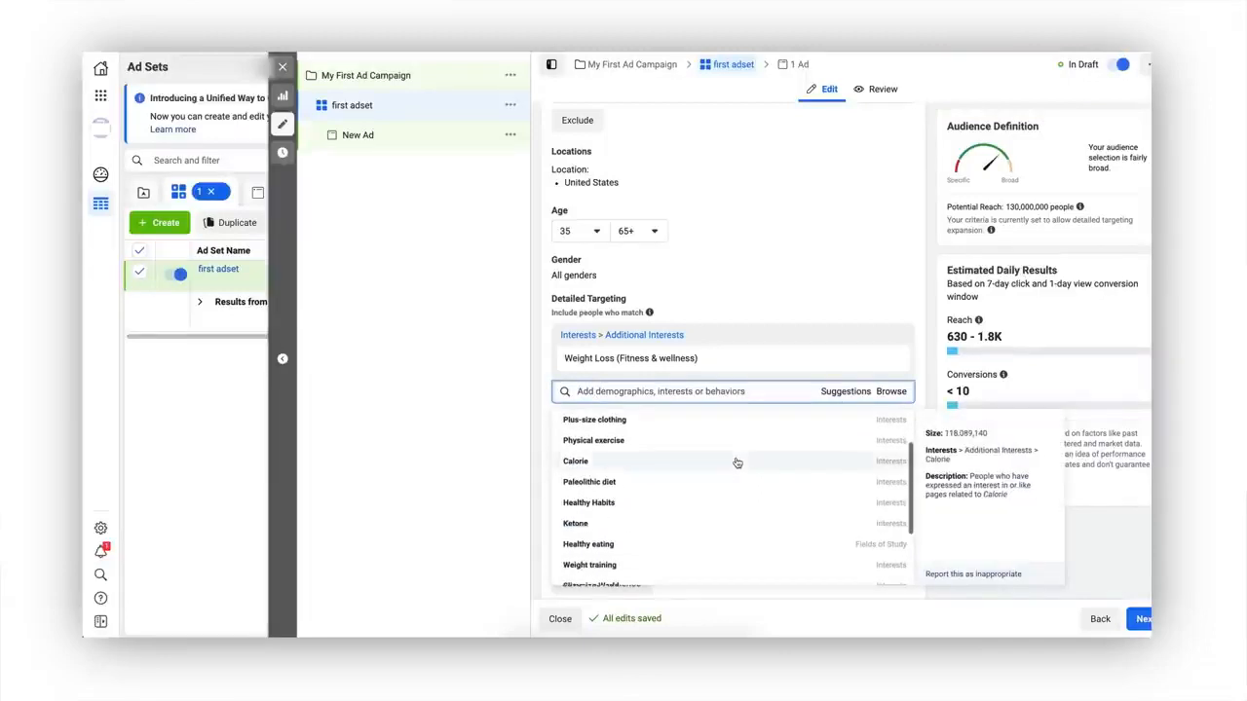
left_click(674, 391)
type("weight loss")
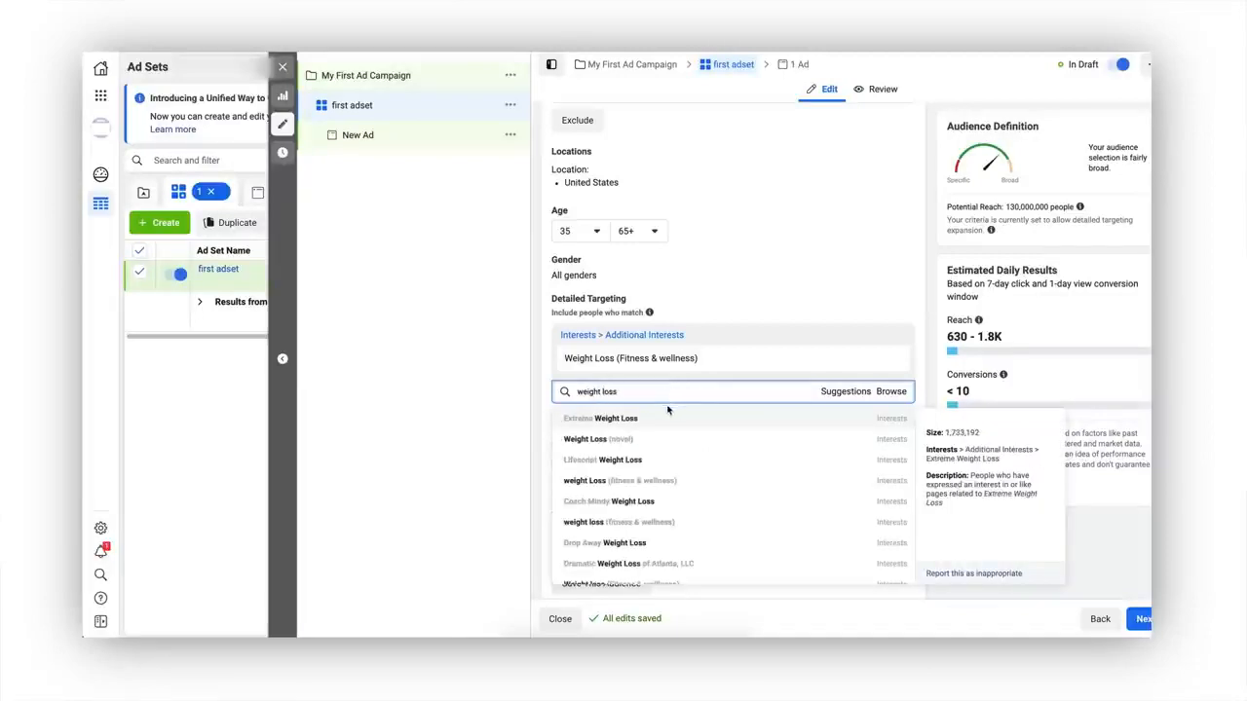
left_click(655, 480)
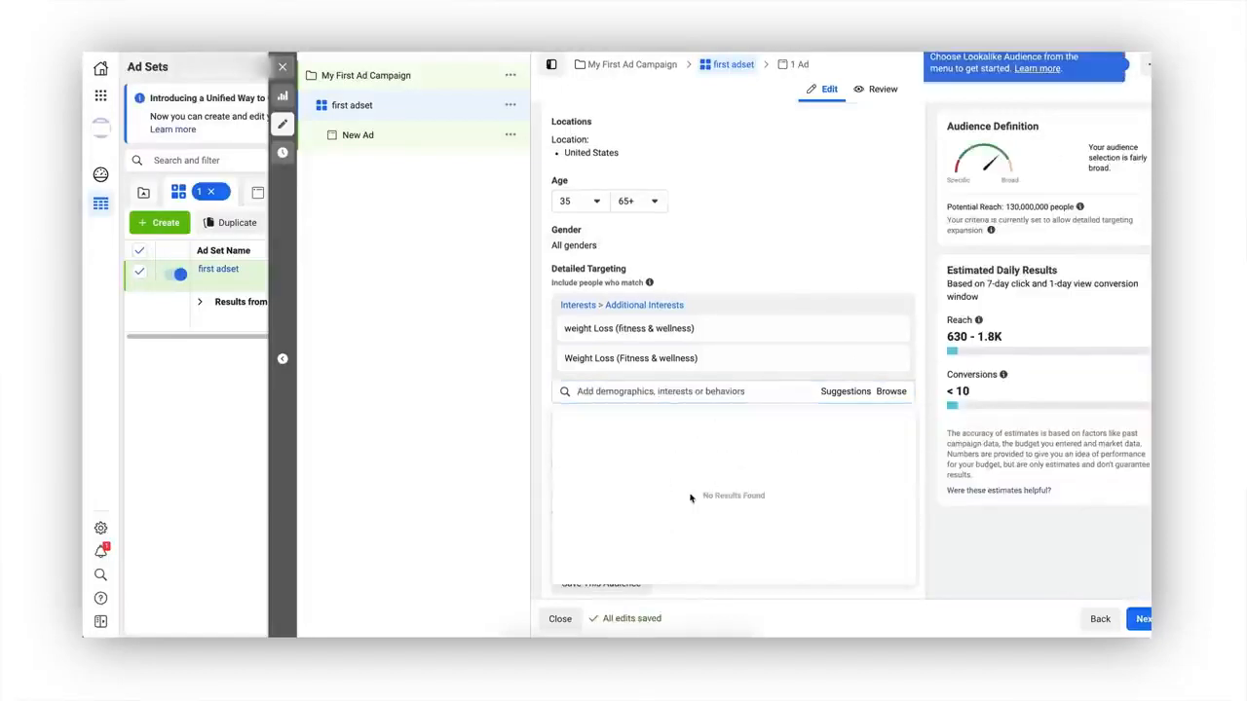
left_click(545, 426)
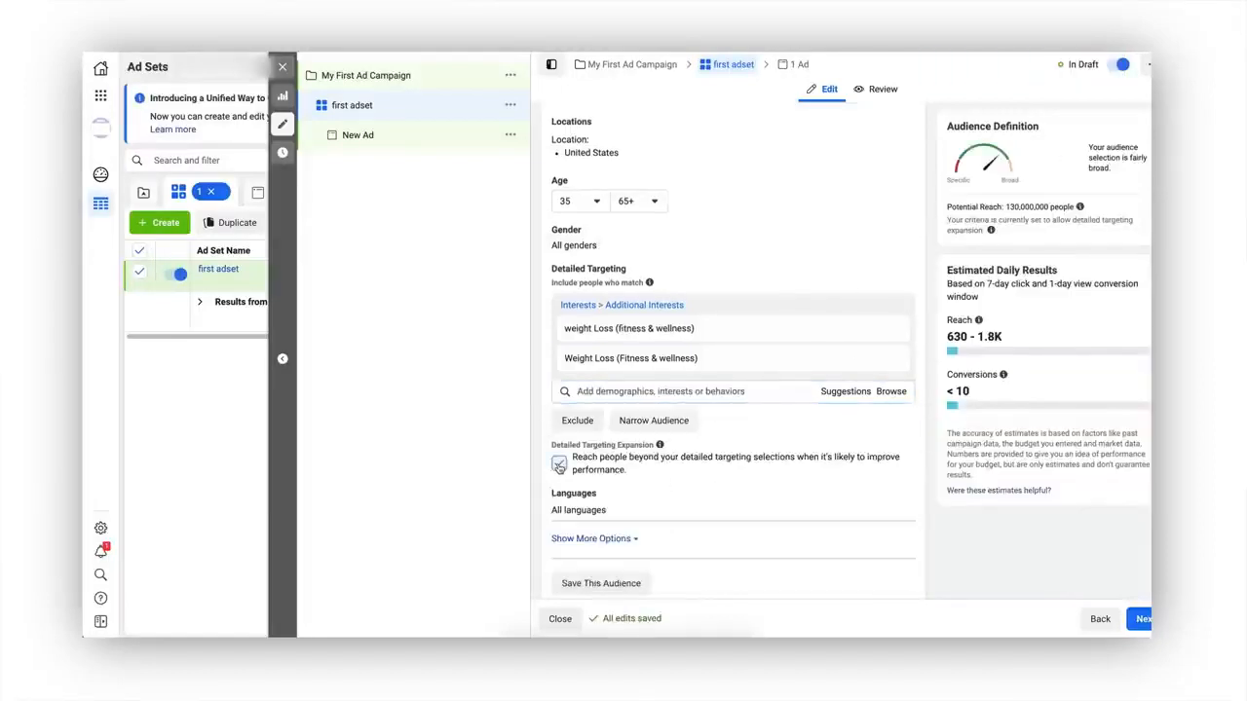
Turn off Detailed Targeting Expansion for the audience and review the selected interests
left_click(559, 465)
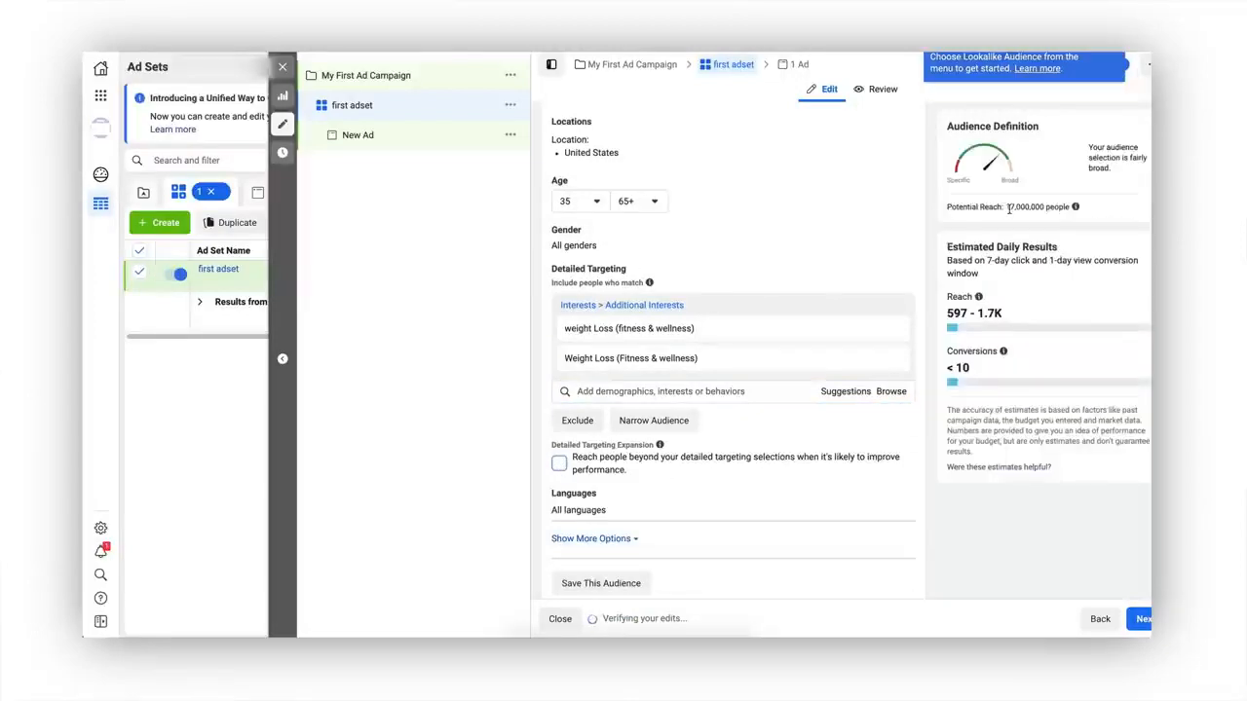
scroll(835, 197, "up", 1)
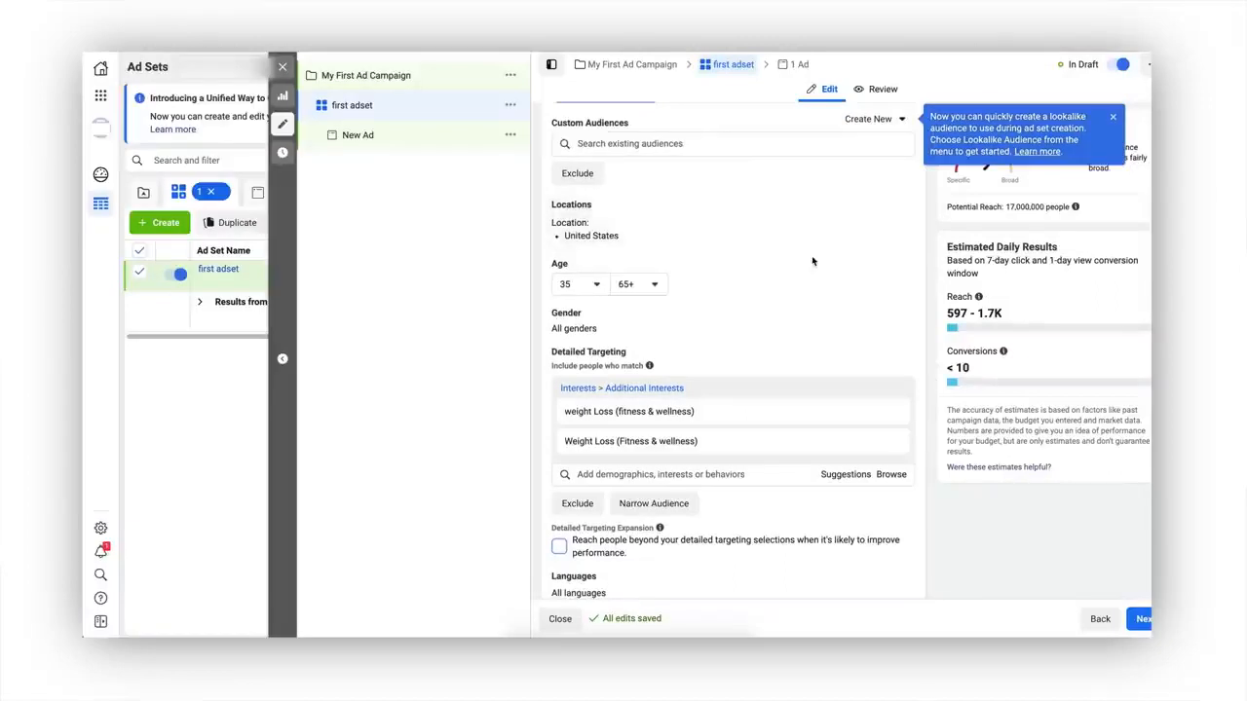
scroll(812, 257, "down", 2)
mouse_move(618, 285)
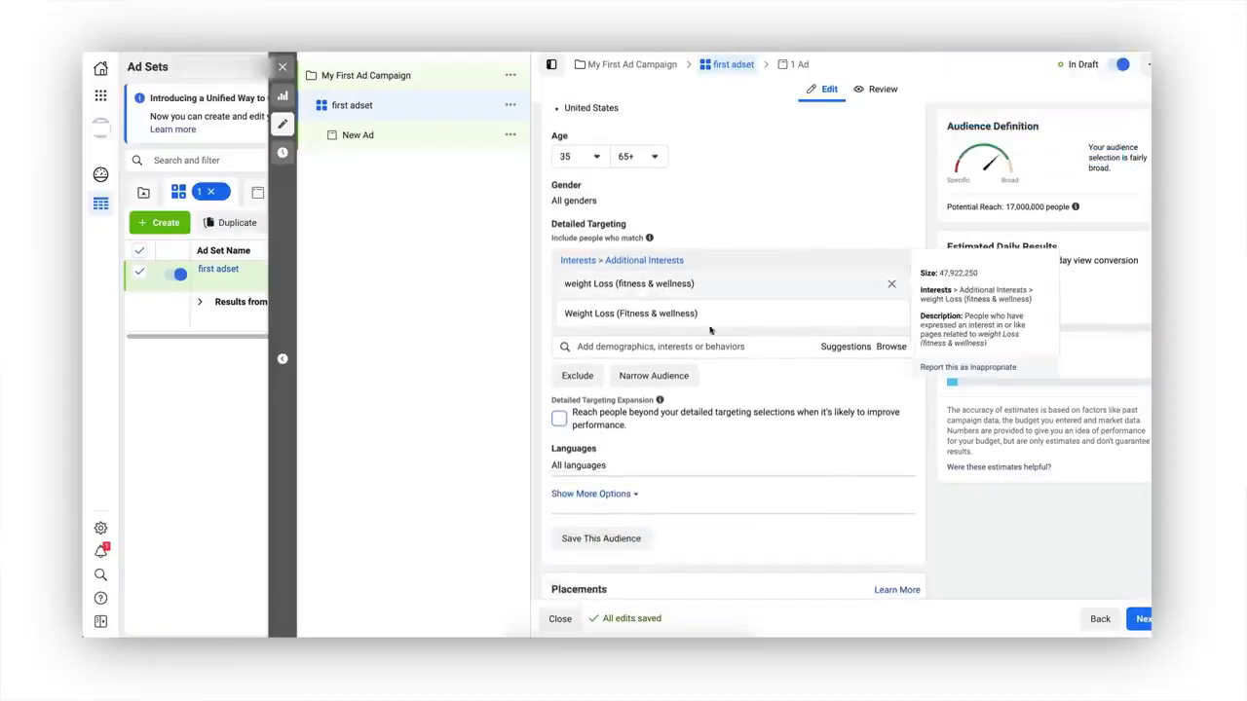
Switch the ad set to Manual Placements and exclude the Messenger and Audience Network platforms
scroll(721, 336, "down", 4)
scroll(722, 336, "down", 2)
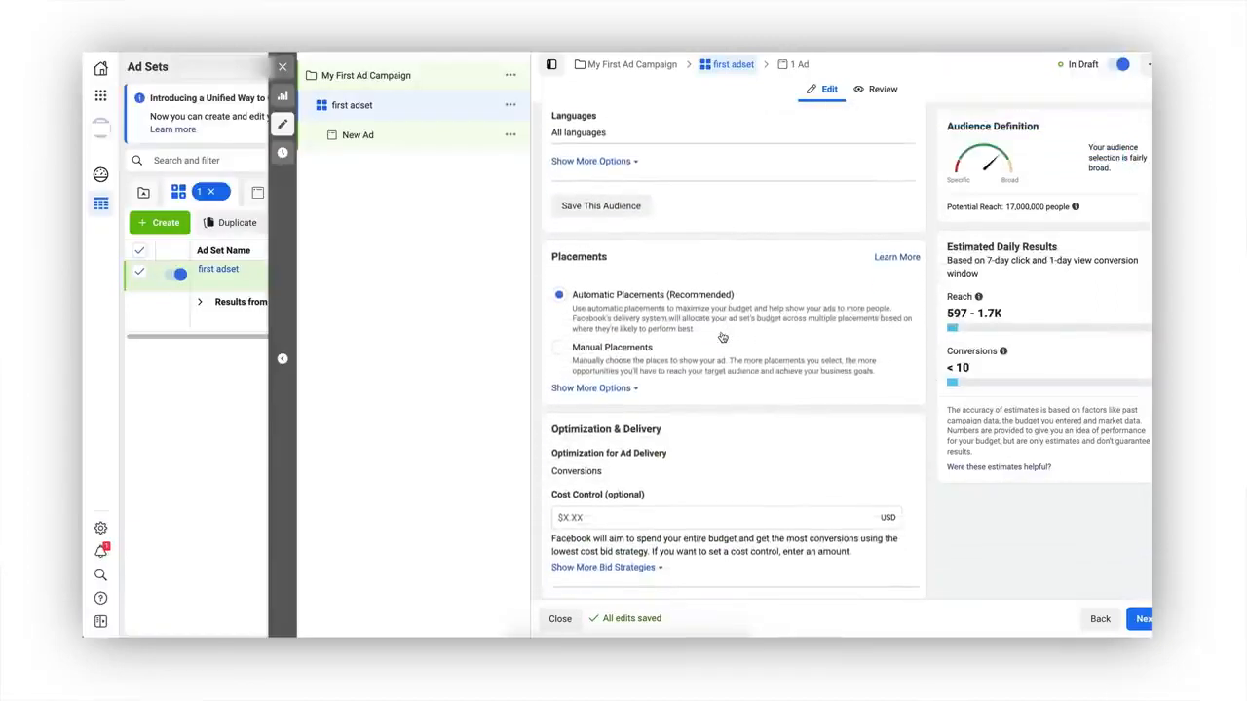
scroll(614, 340, "down", 1)
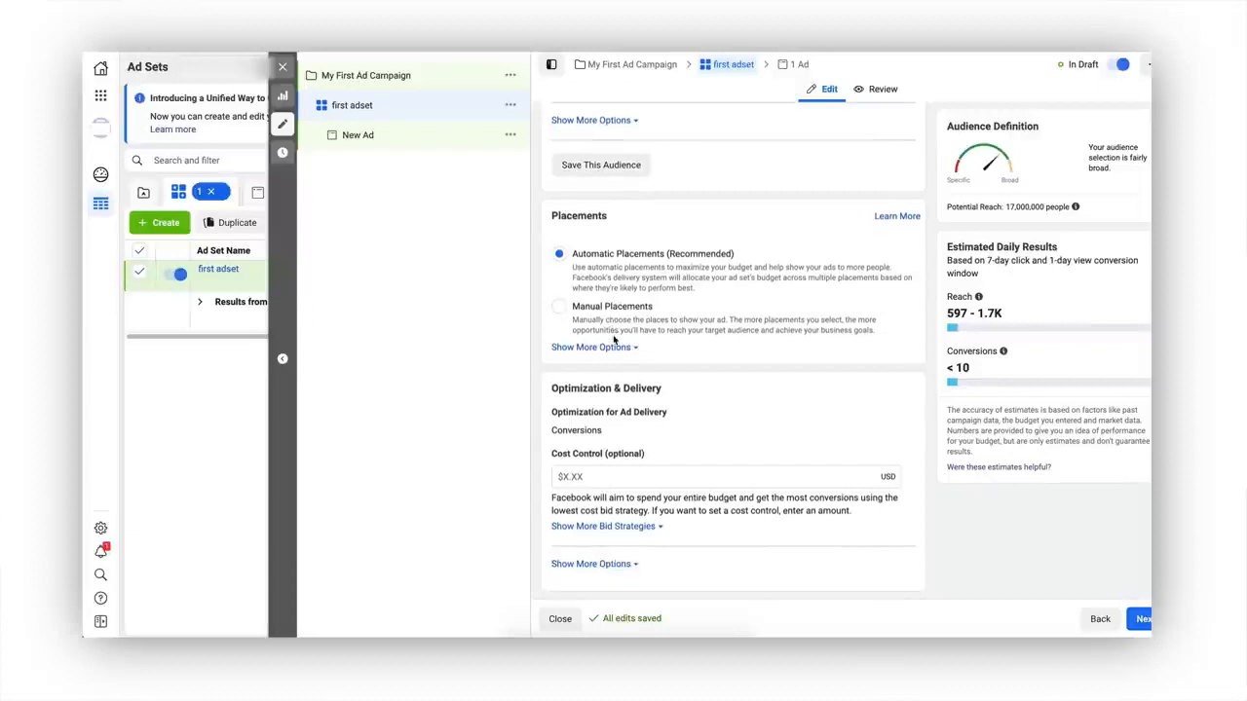
left_click(559, 309)
scroll(678, 308, "down", 2)
scroll(678, 309, "down", 1)
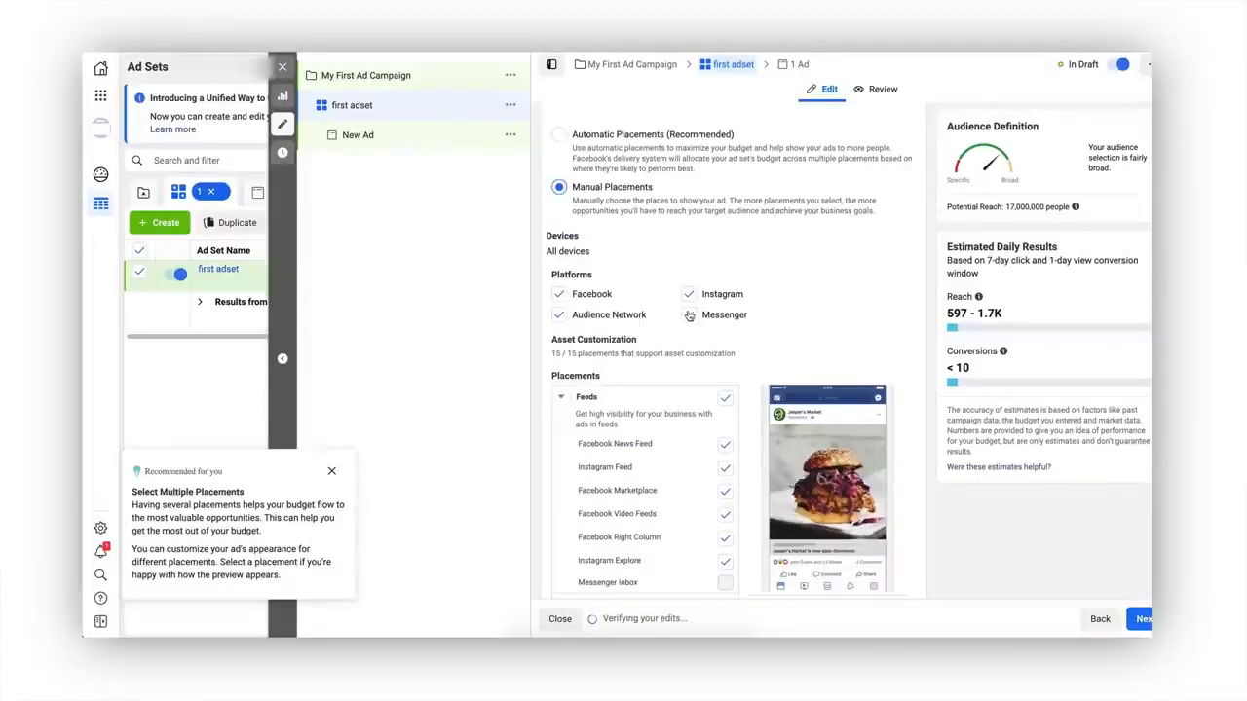
left_click(690, 317)
left_click(558, 315)
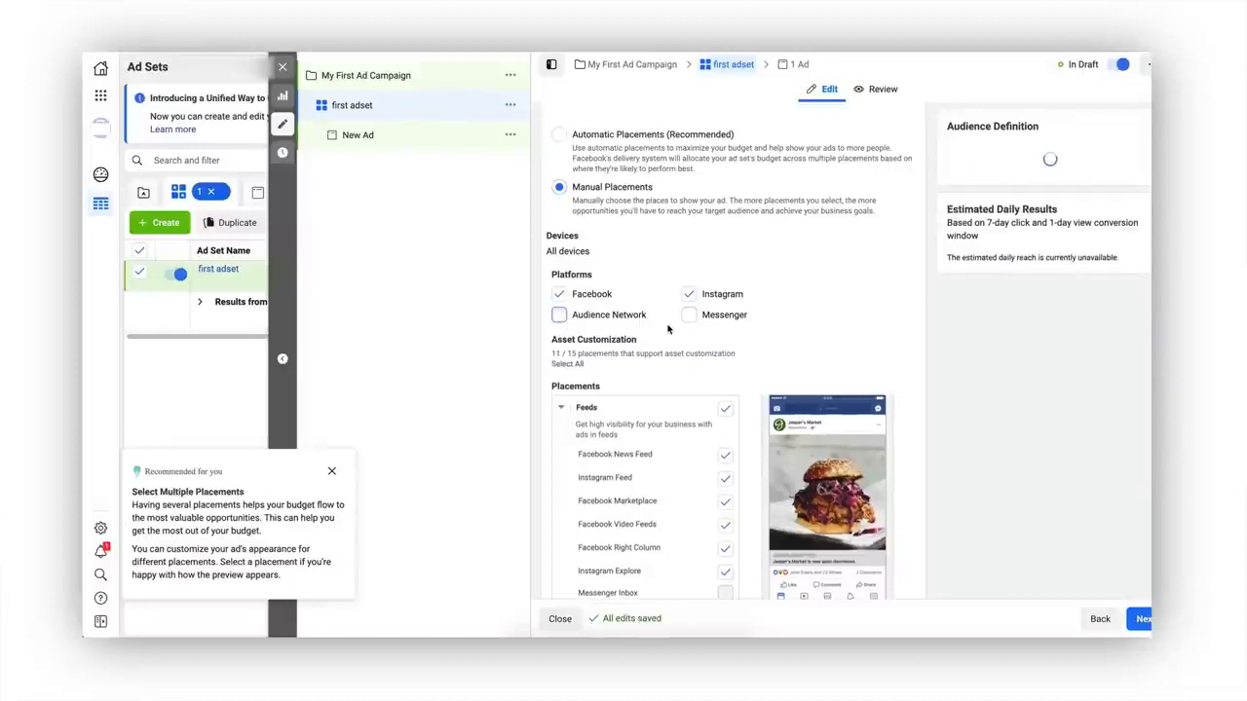
Remove Instagram Explore, Facebook Right Column, Facebook Video Feeds, and Facebook Marketplace from the Feeds placements
scroll(668, 330, "down", 2)
scroll(668, 331, "down", 1)
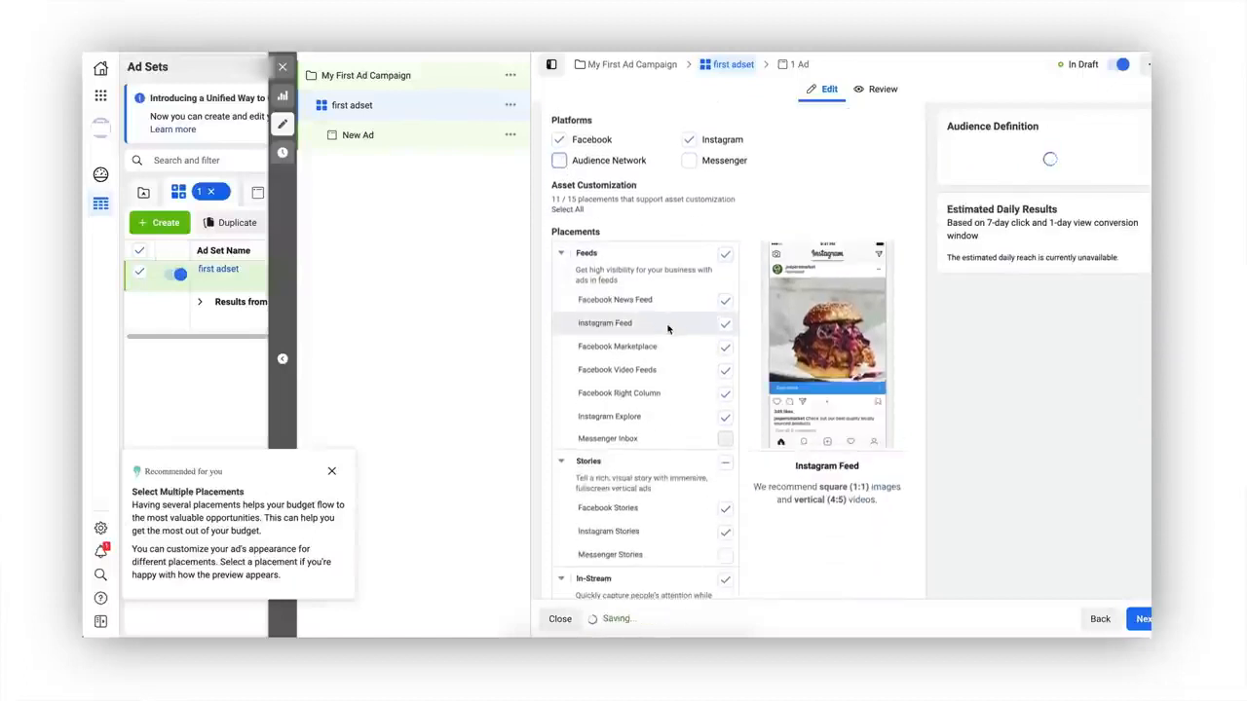
left_click(726, 419)
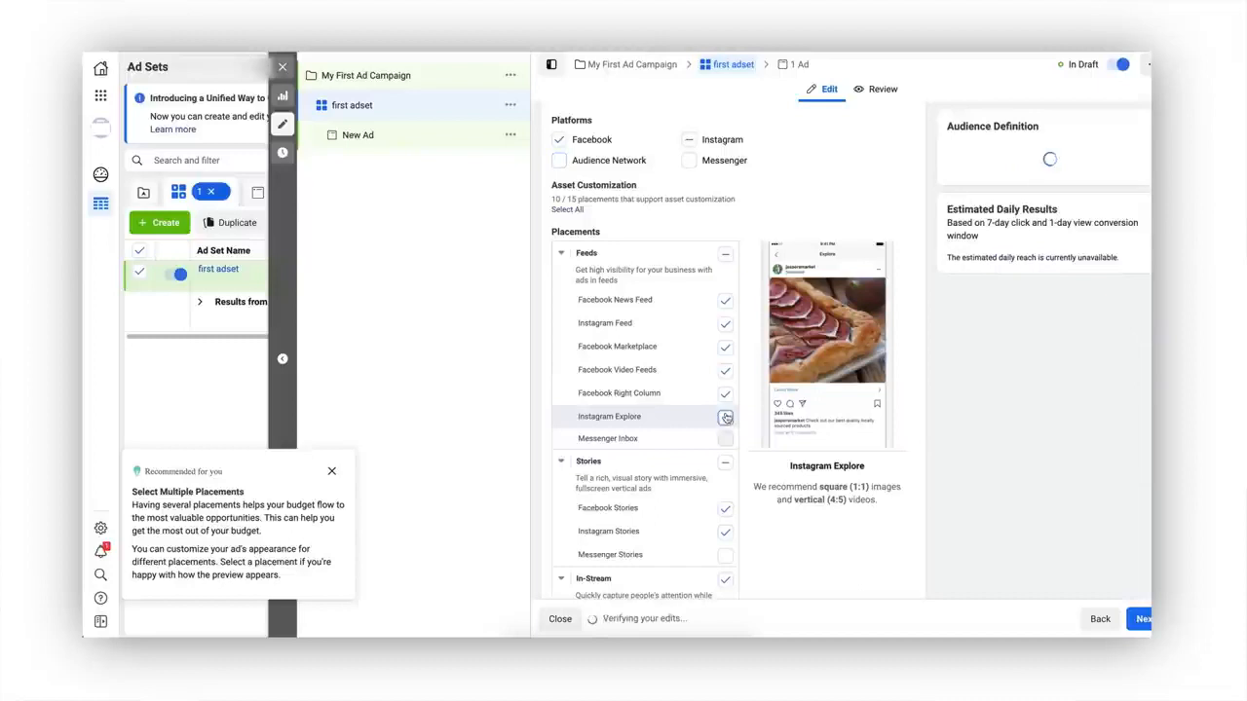
left_click(726, 394)
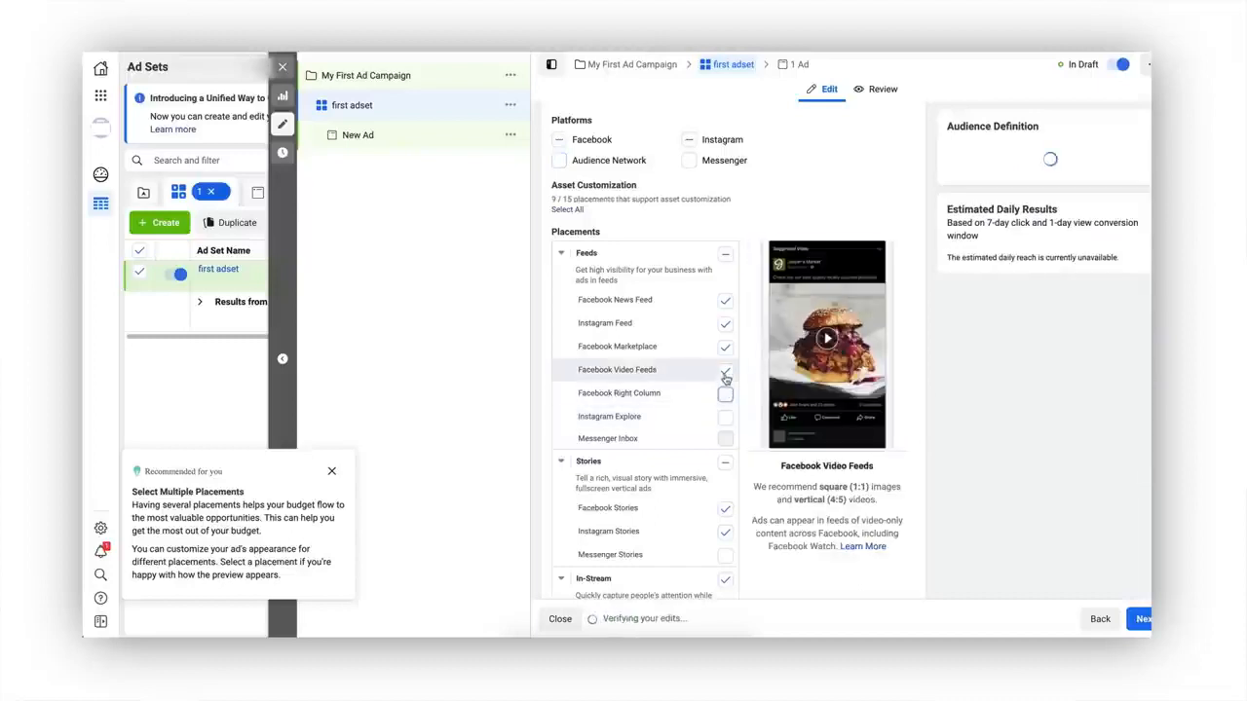
left_click(725, 376)
left_click(726, 350)
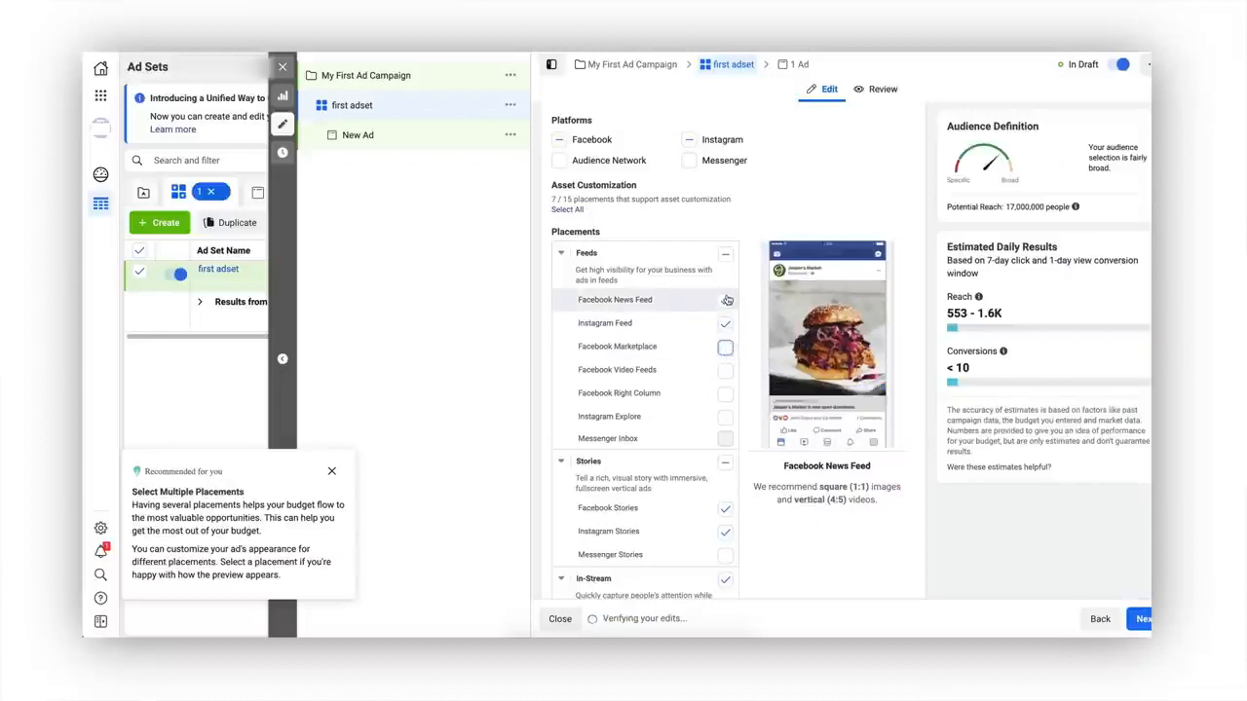
Exclude the Facebook Stories placement and the whole In-Stream group from the ad set's manual placements
scroll(715, 318, "down", 3)
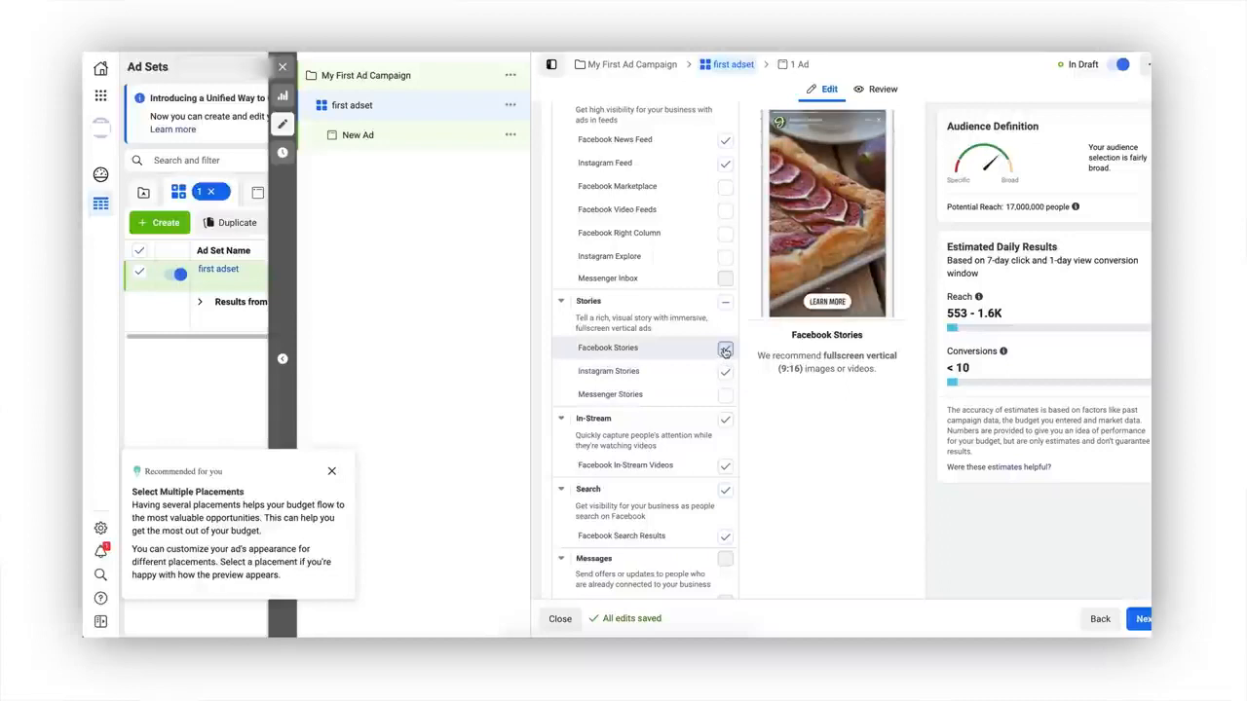
left_click(725, 350)
scroll(725, 352, "down", 1)
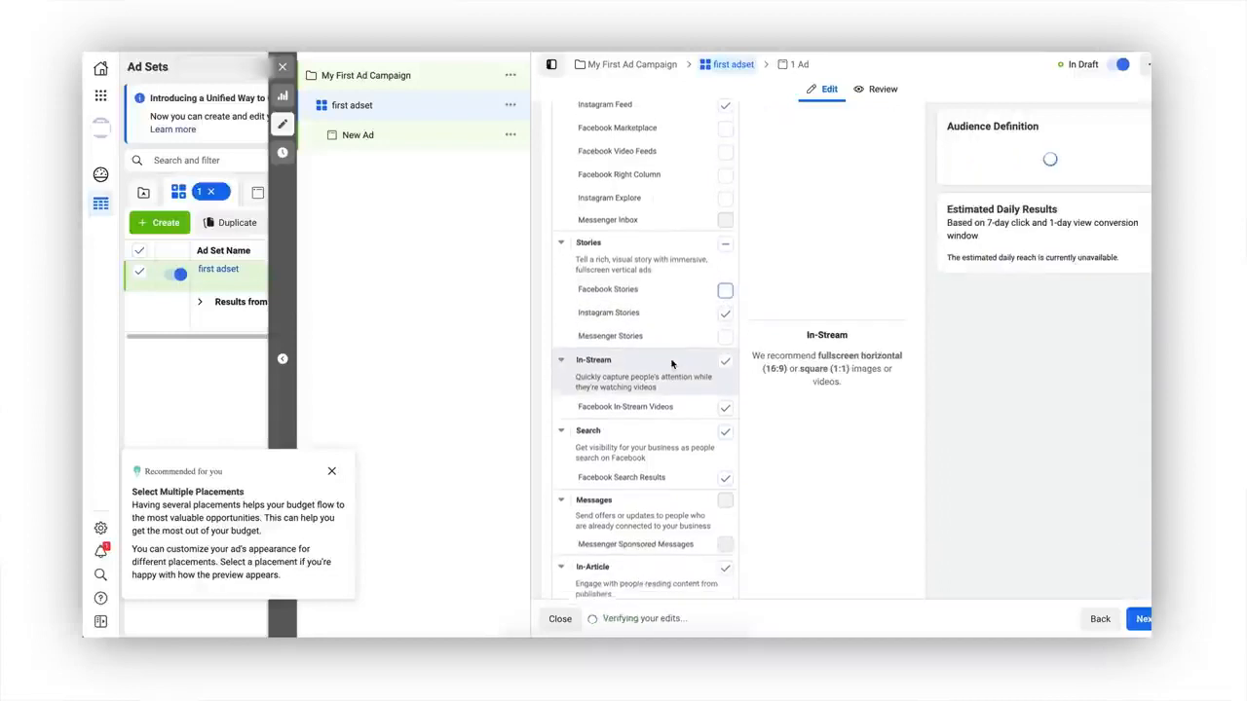
left_click(724, 352)
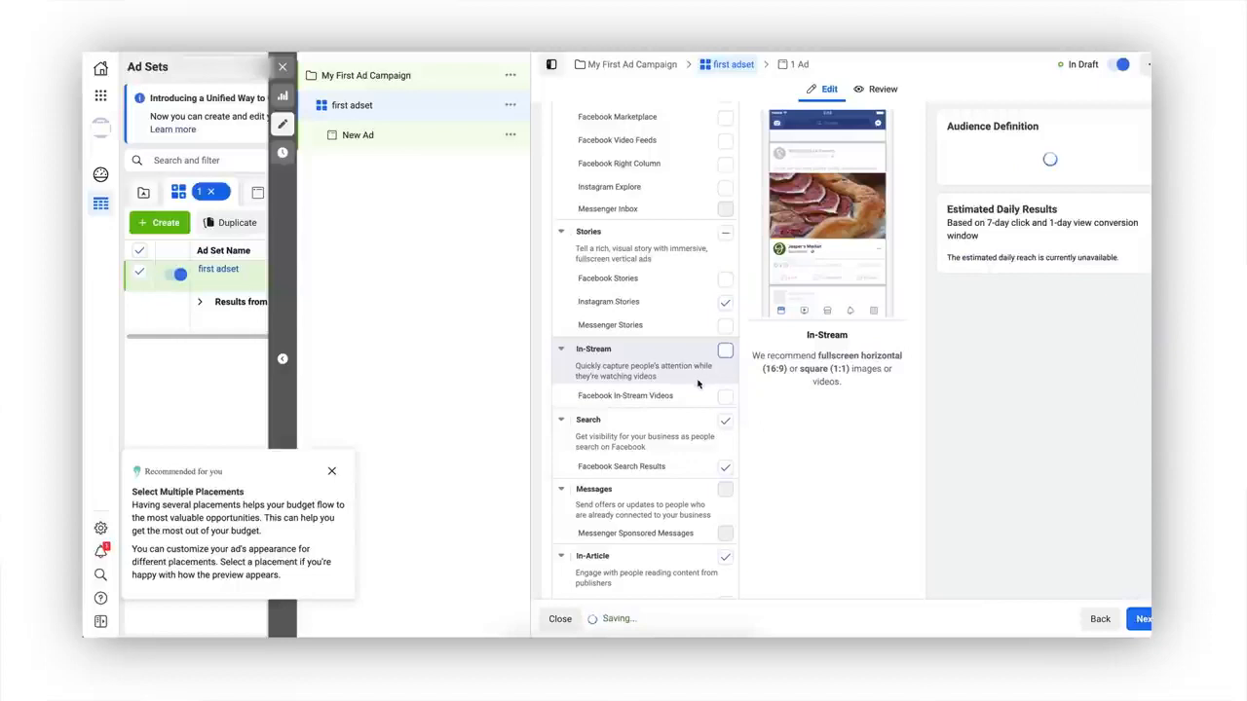
scroll(698, 380, "down", 1)
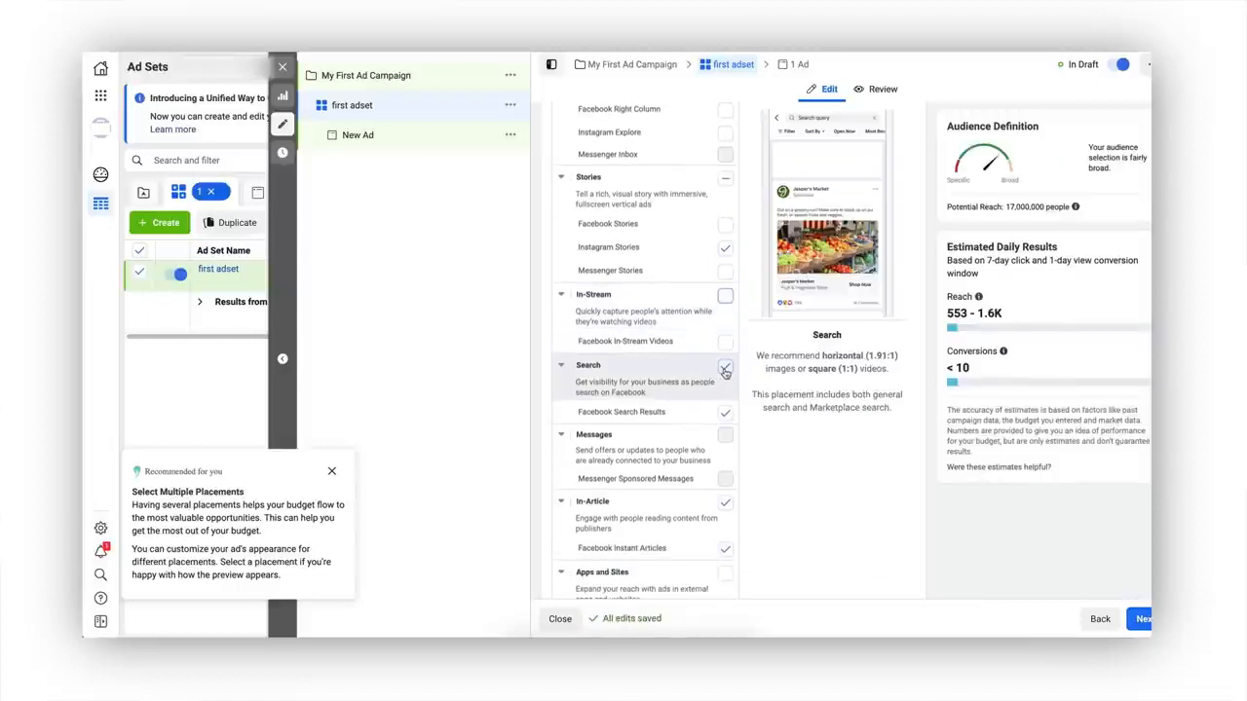
Exclude the Search and In-Article placement groups from the ad set and review the remaining placements
left_click(724, 372)
scroll(726, 428, "down", 1)
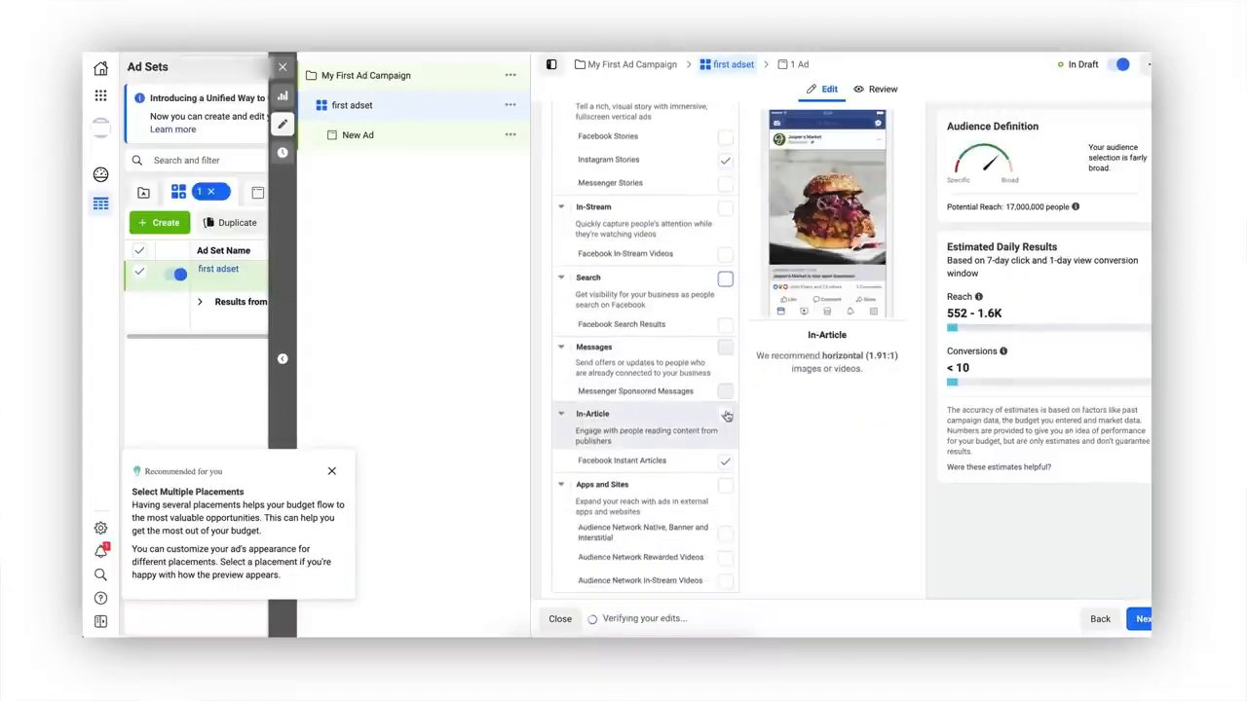
left_click(725, 416)
scroll(721, 433, "down", 1)
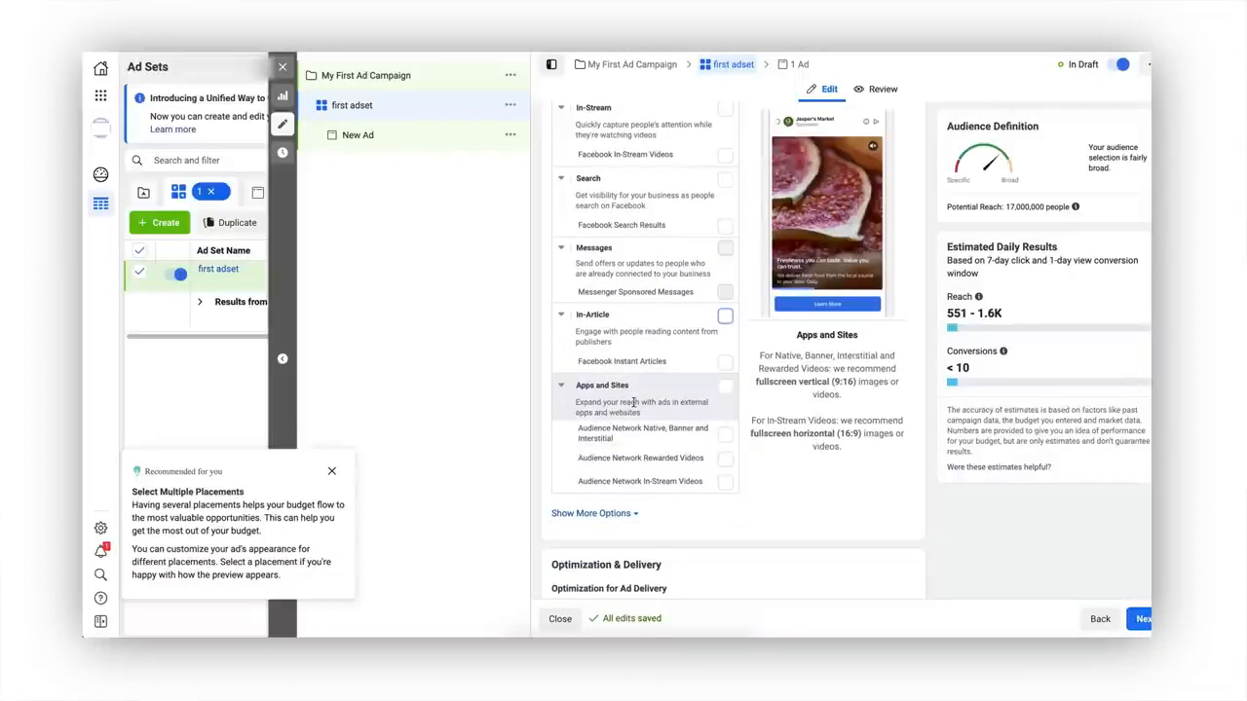
scroll(629, 393, "down", 1)
scroll(633, 406, "up", 4)
scroll(634, 406, "up", 1)
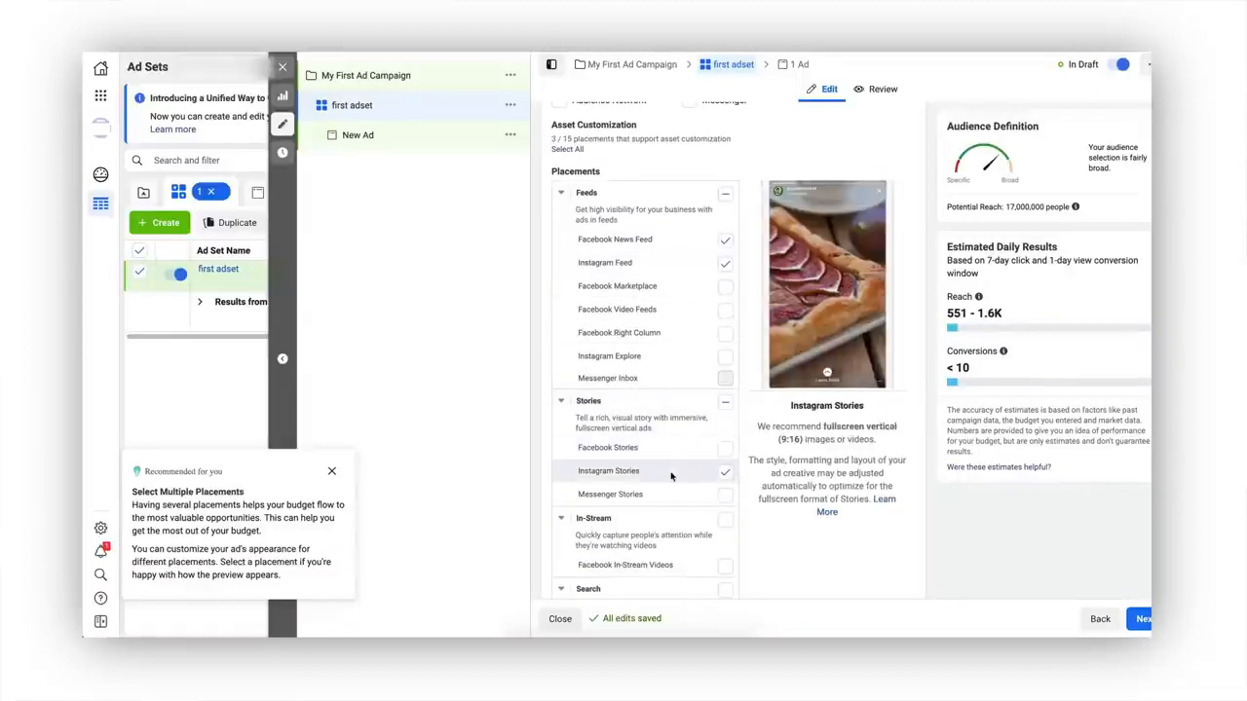
scroll(680, 473, "down", 8)
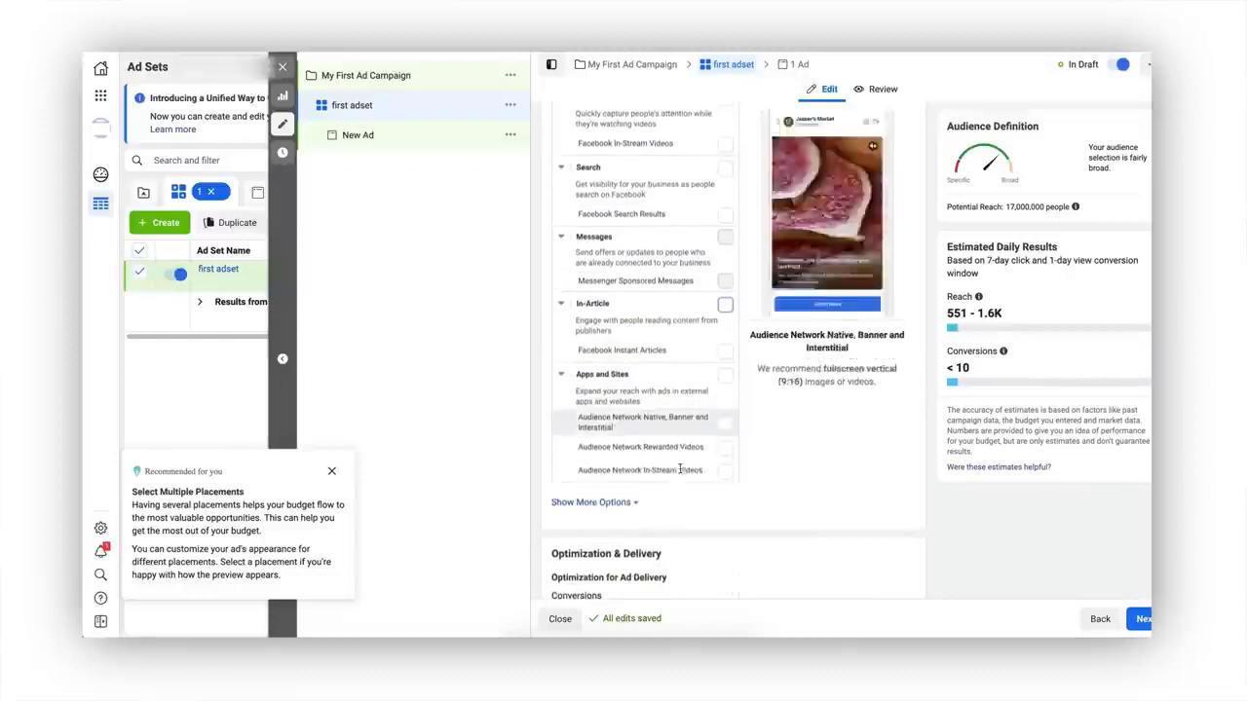
scroll(679, 472, "down", 1)
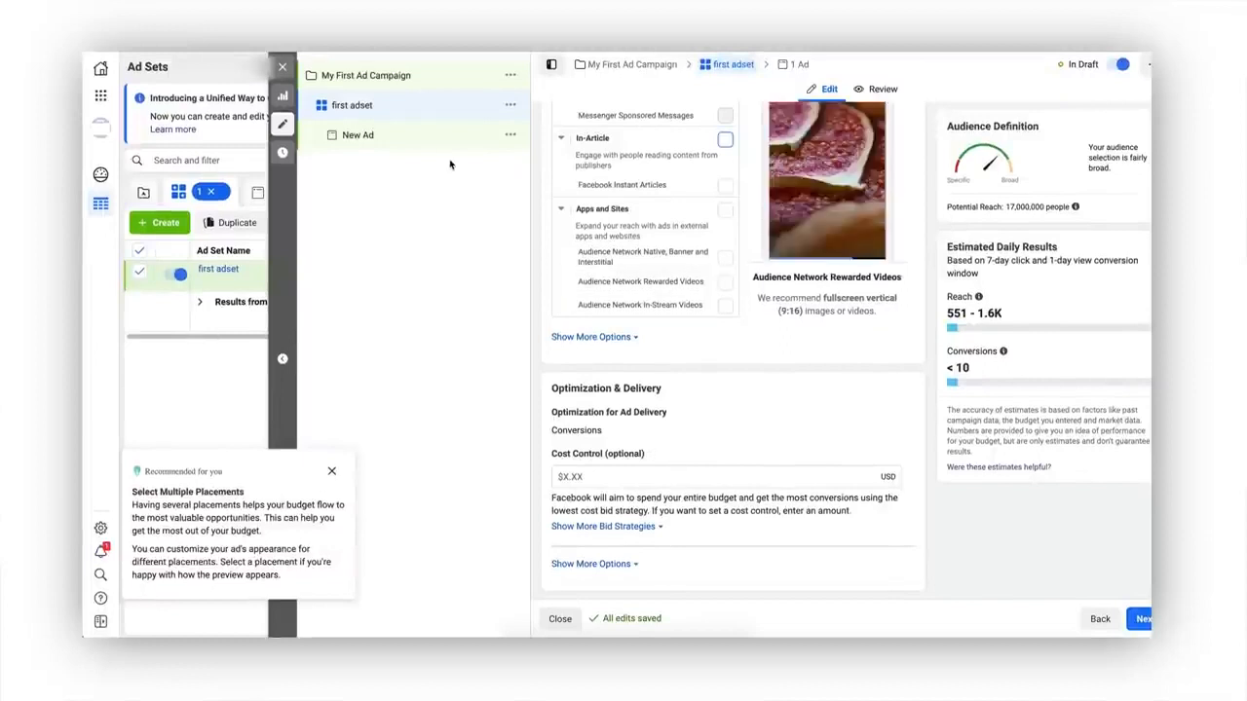
Open the New Ad under first adset, dismiss the recommendation, and set its Facebook Page to Our Wellbeing
left_click(390, 137)
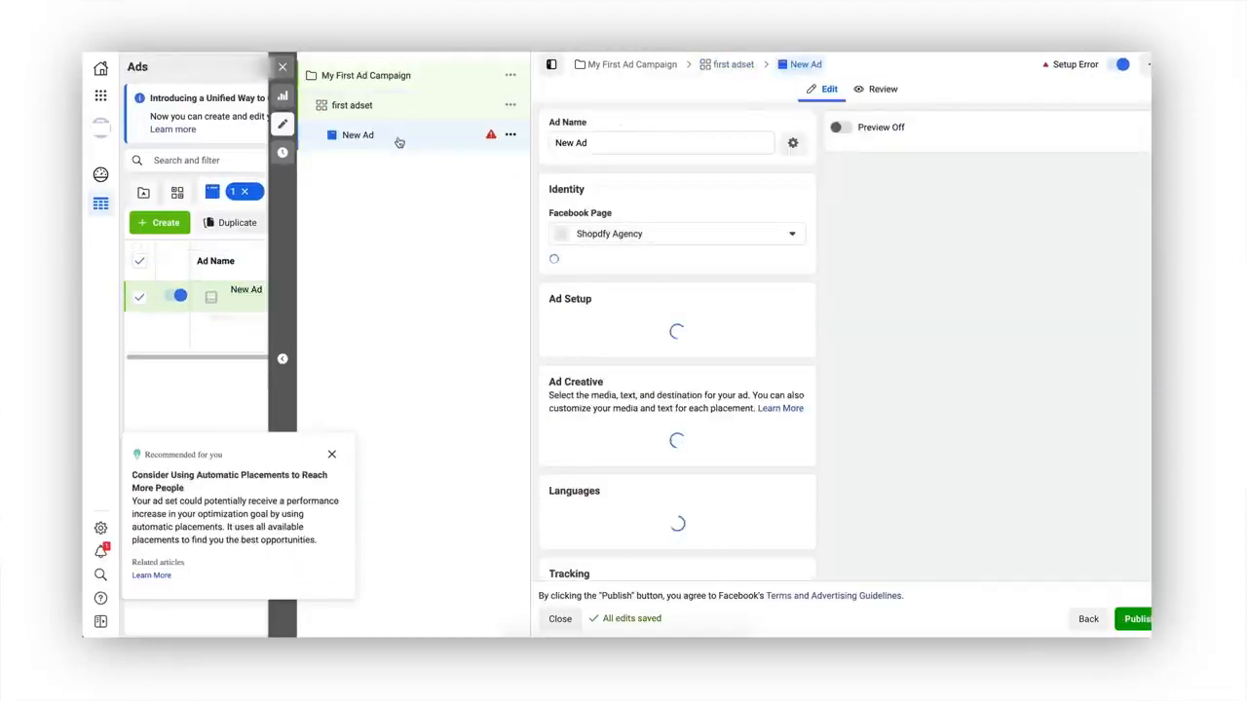
left_click(332, 455)
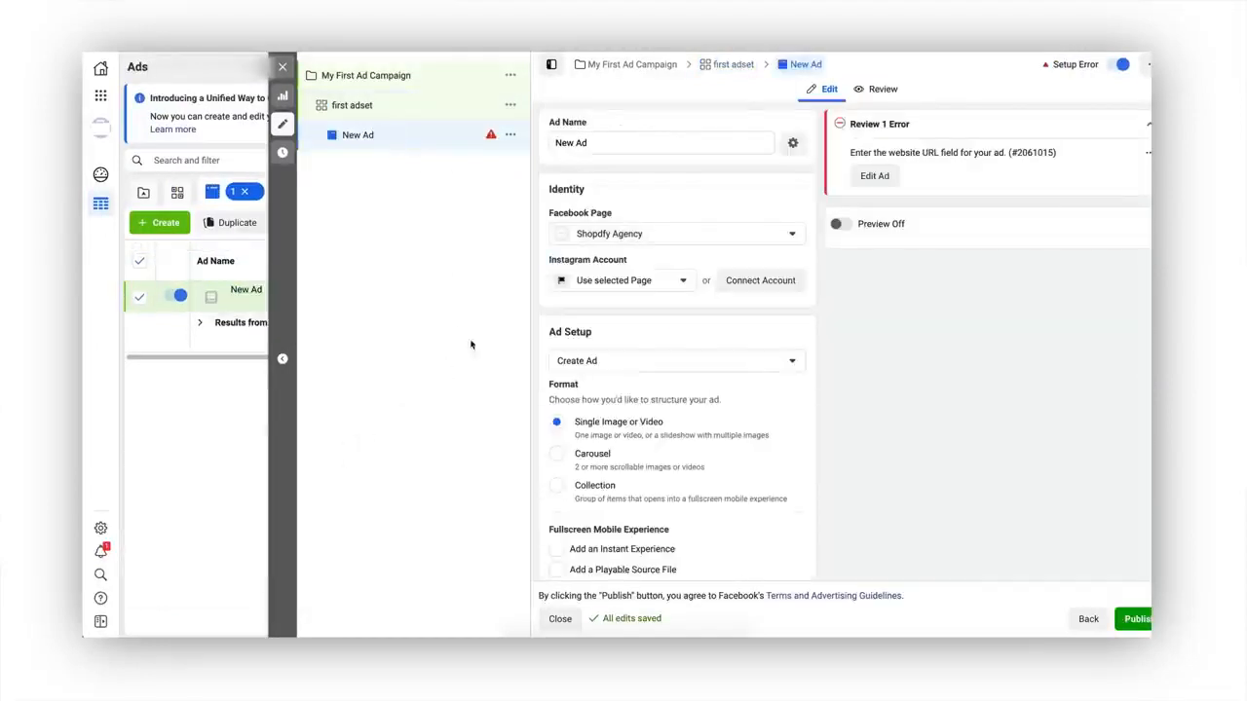
left_click(598, 233)
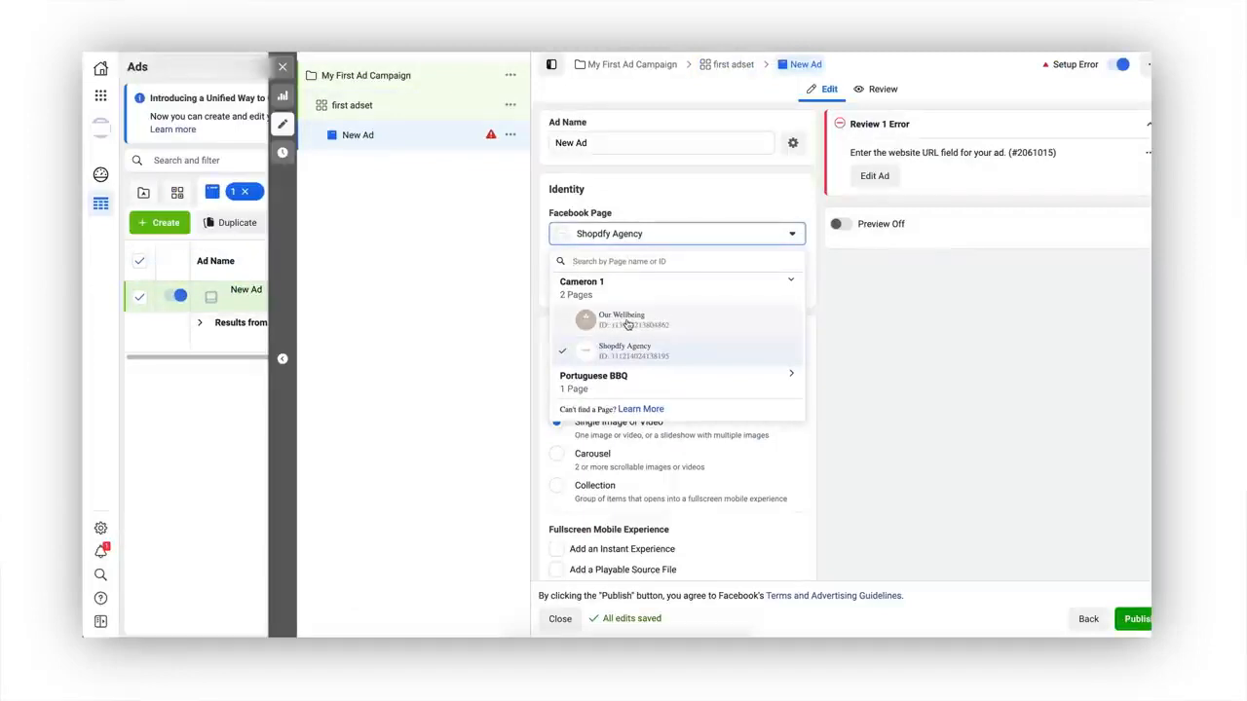
left_click(660, 326)
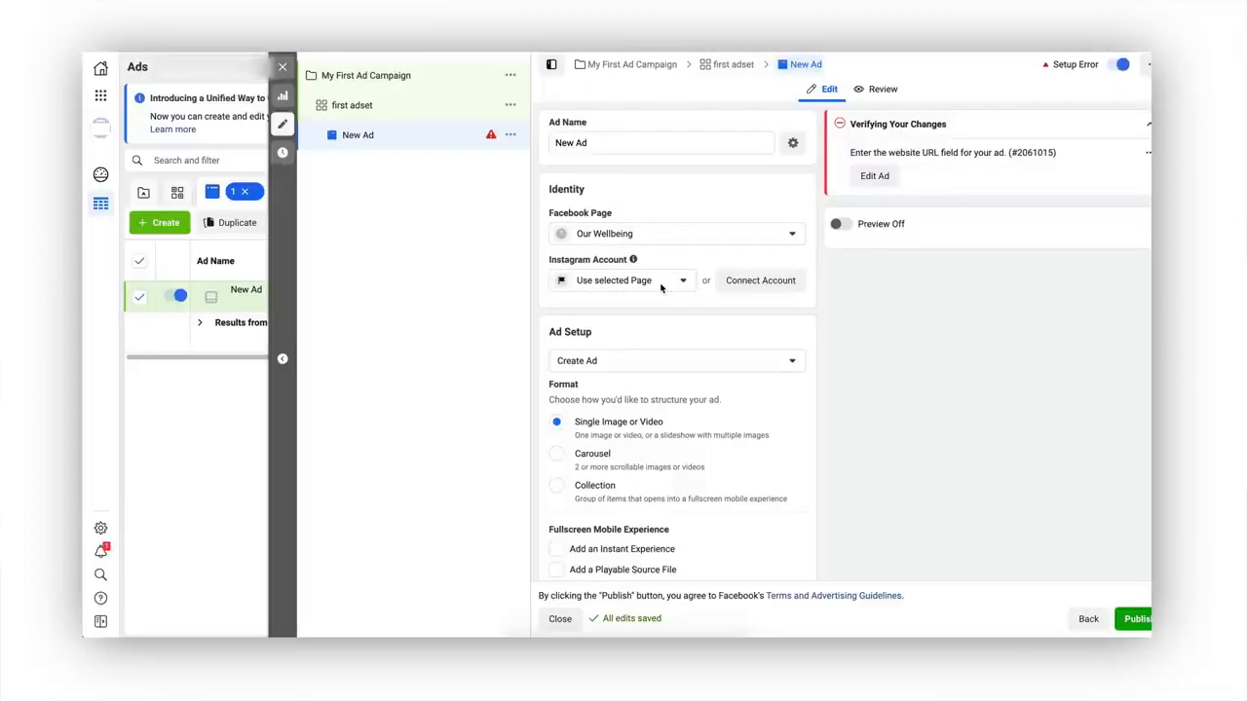
Upload dandaasilva1.jpg from the Desktop's Affilustration folder as the ad's image and accept the creative optimization settings for all placements
scroll(635, 285, "down", 3)
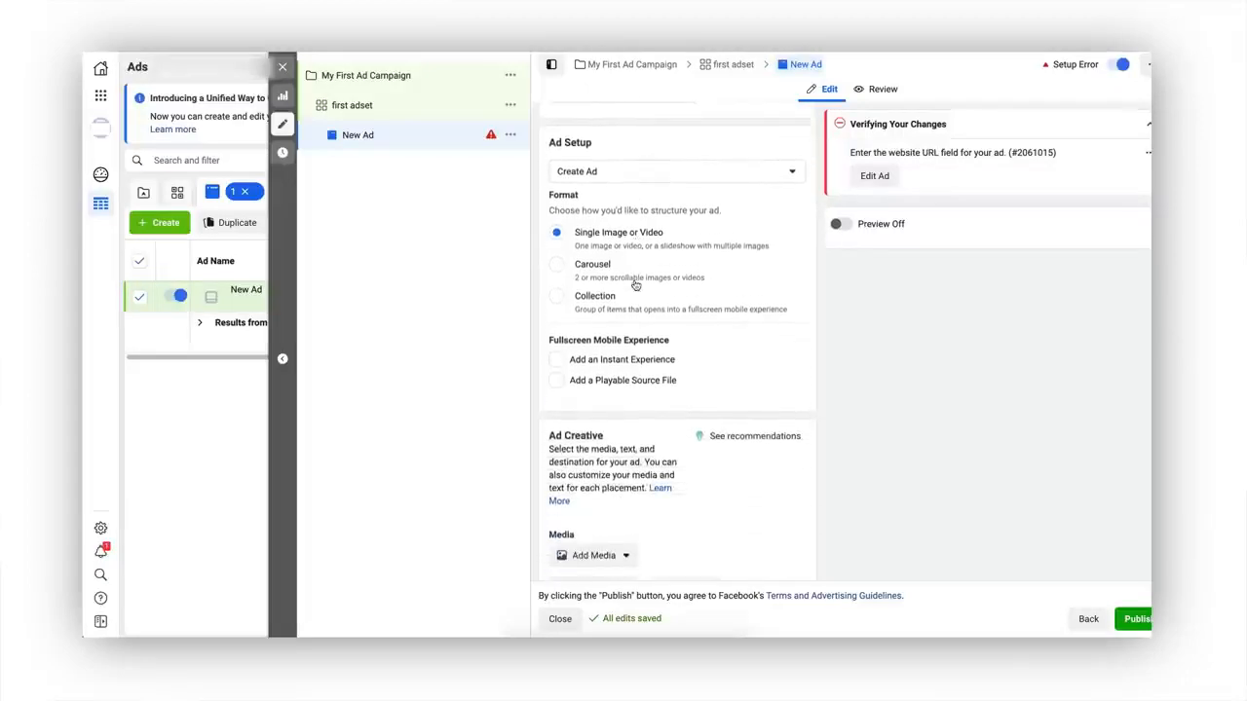
scroll(652, 237, "down", 3)
scroll(653, 238, "down", 5)
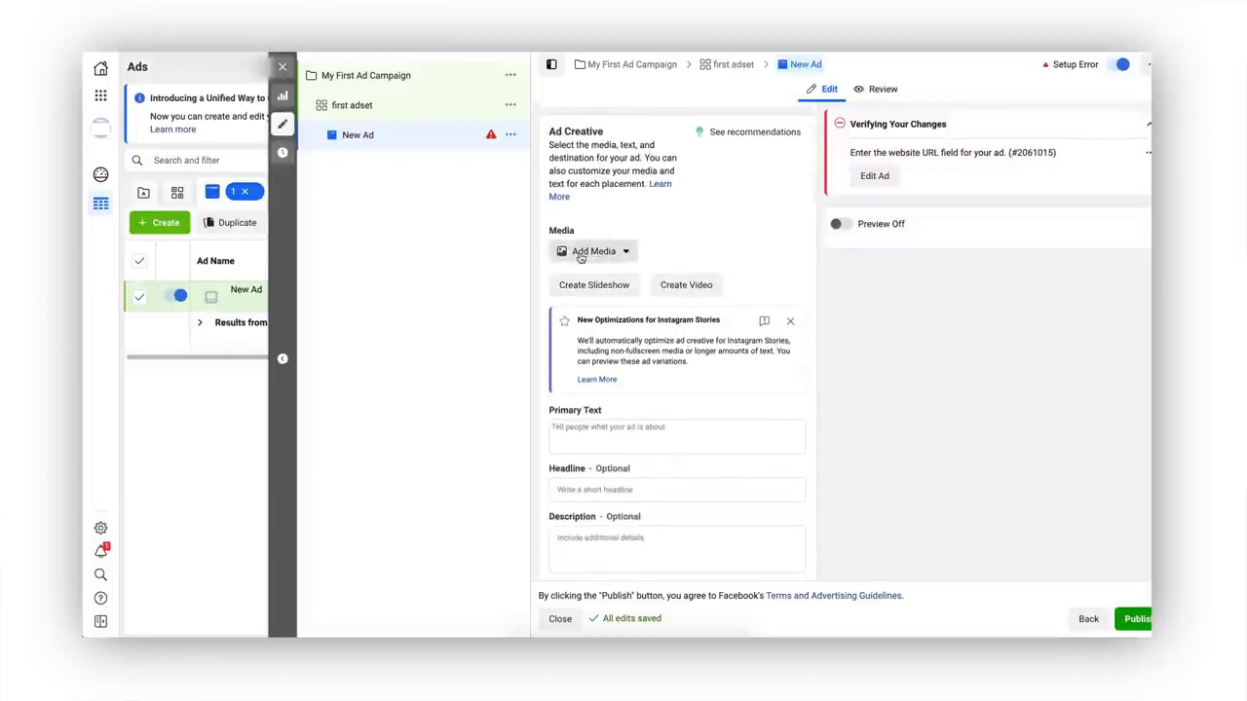
left_click(581, 256)
left_click(586, 282)
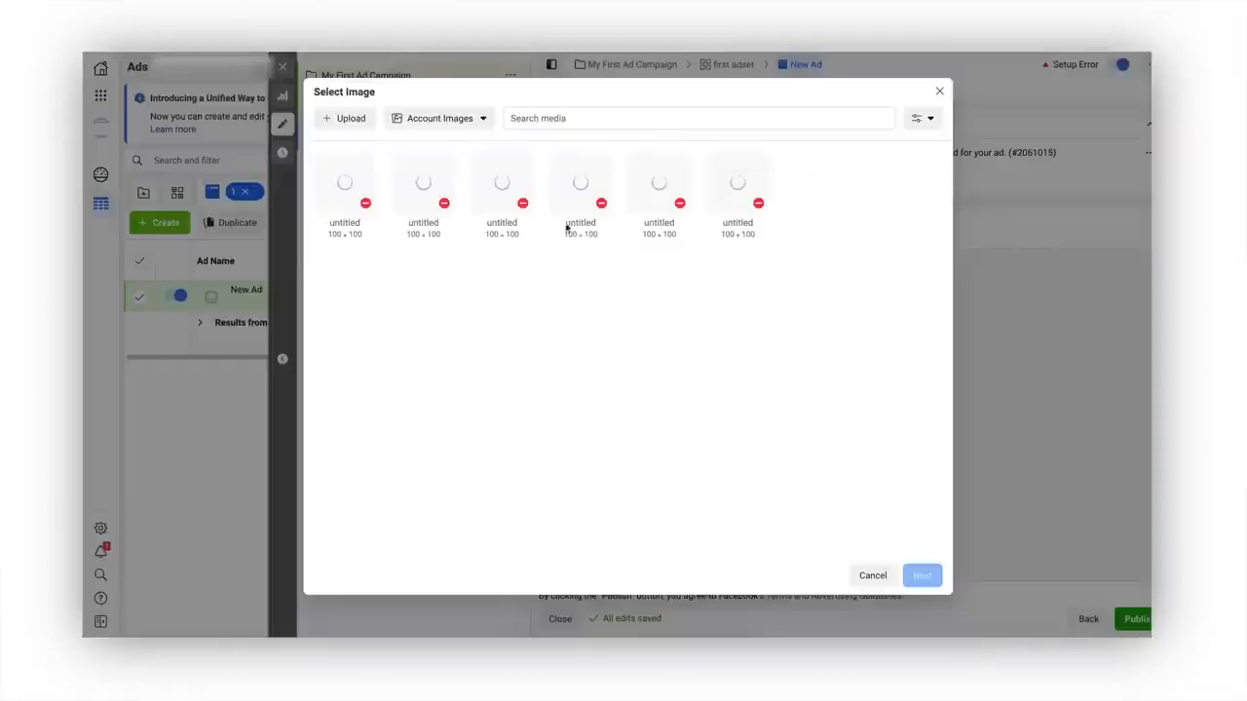
left_click(353, 119)
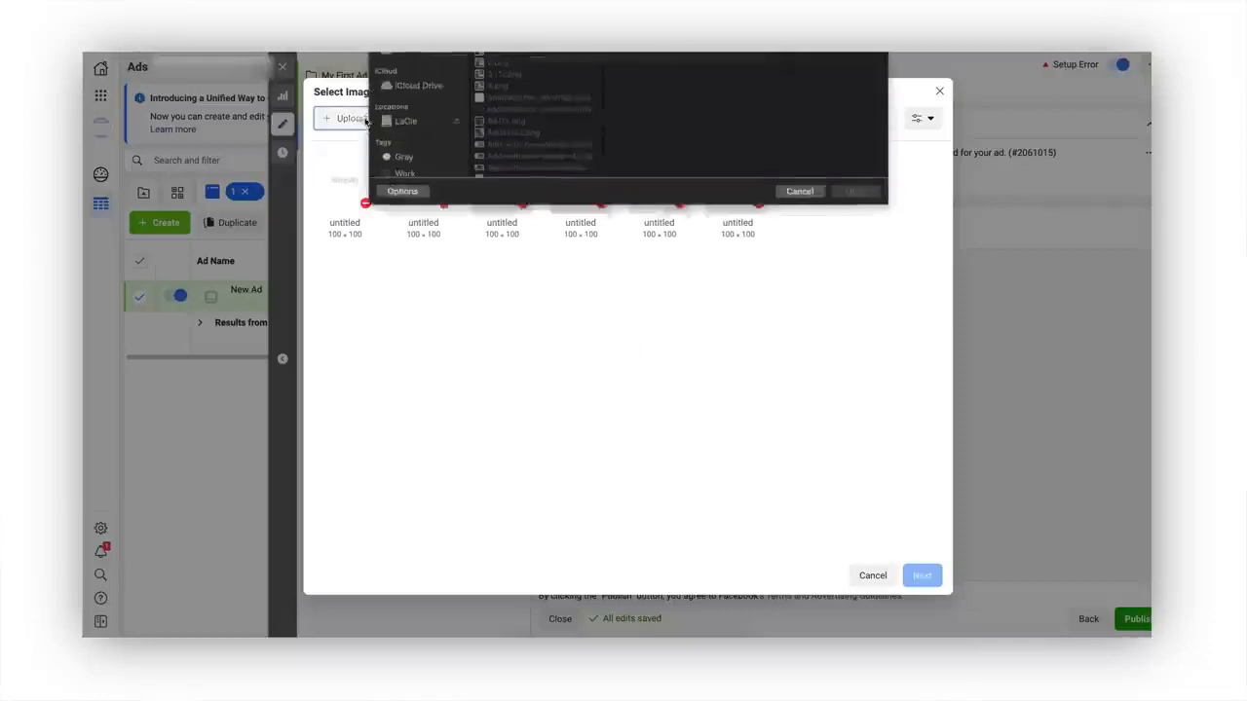
left_click(411, 133)
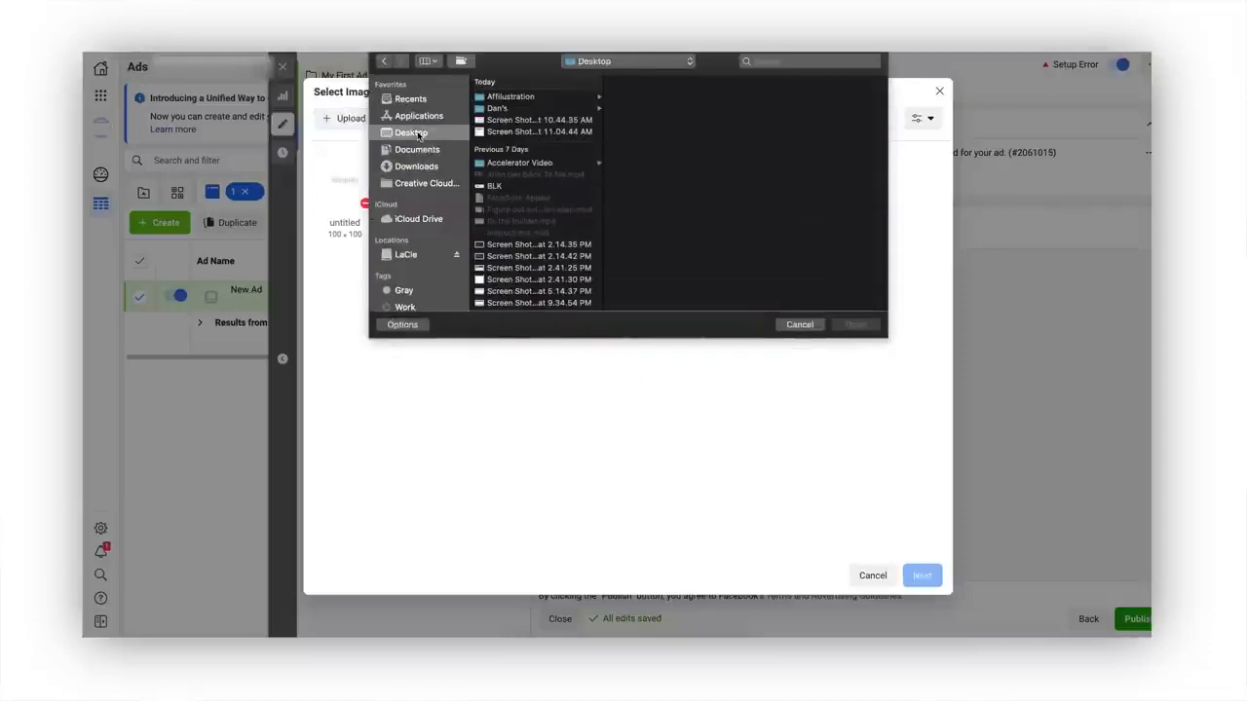
left_click(509, 97)
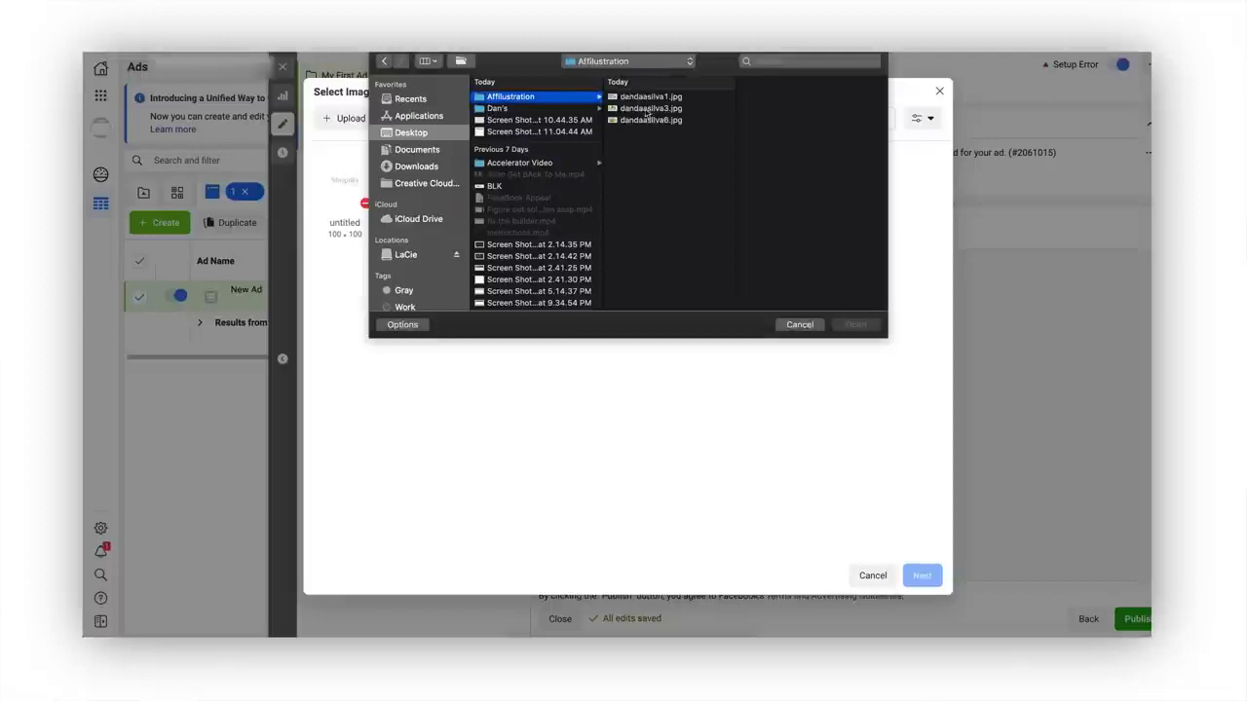
key("Right")
key("Return")
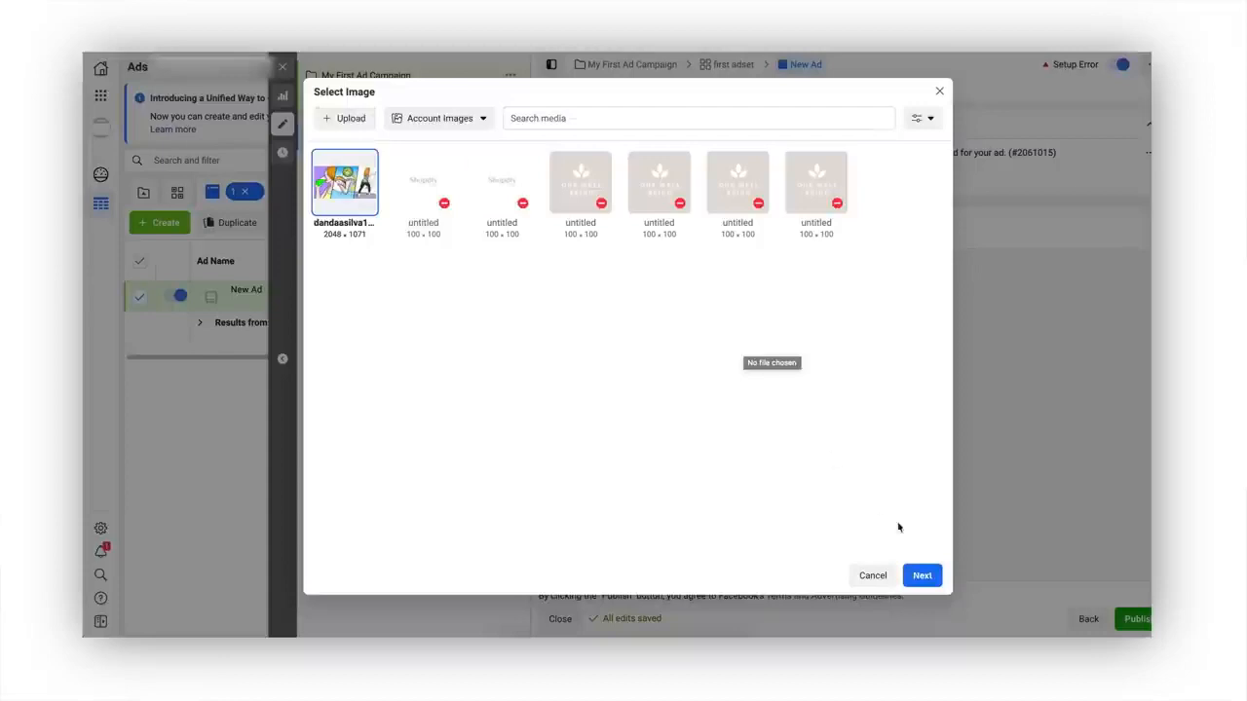
left_click(927, 577)
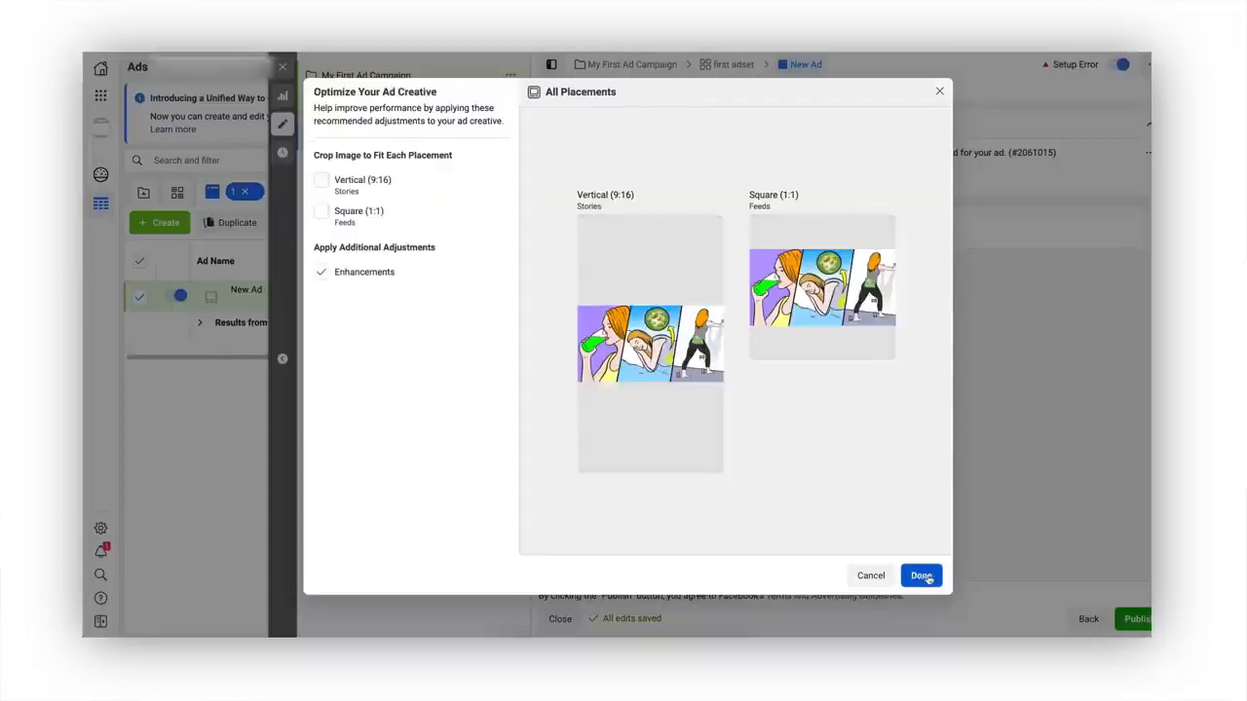
left_click(920, 575)
Copy the ad text, from "My friend won't stop asking me what has changed!" onward, from the Gmail message into the ad's Primary Text
scroll(764, 431, "down", 2)
left_click(573, 650)
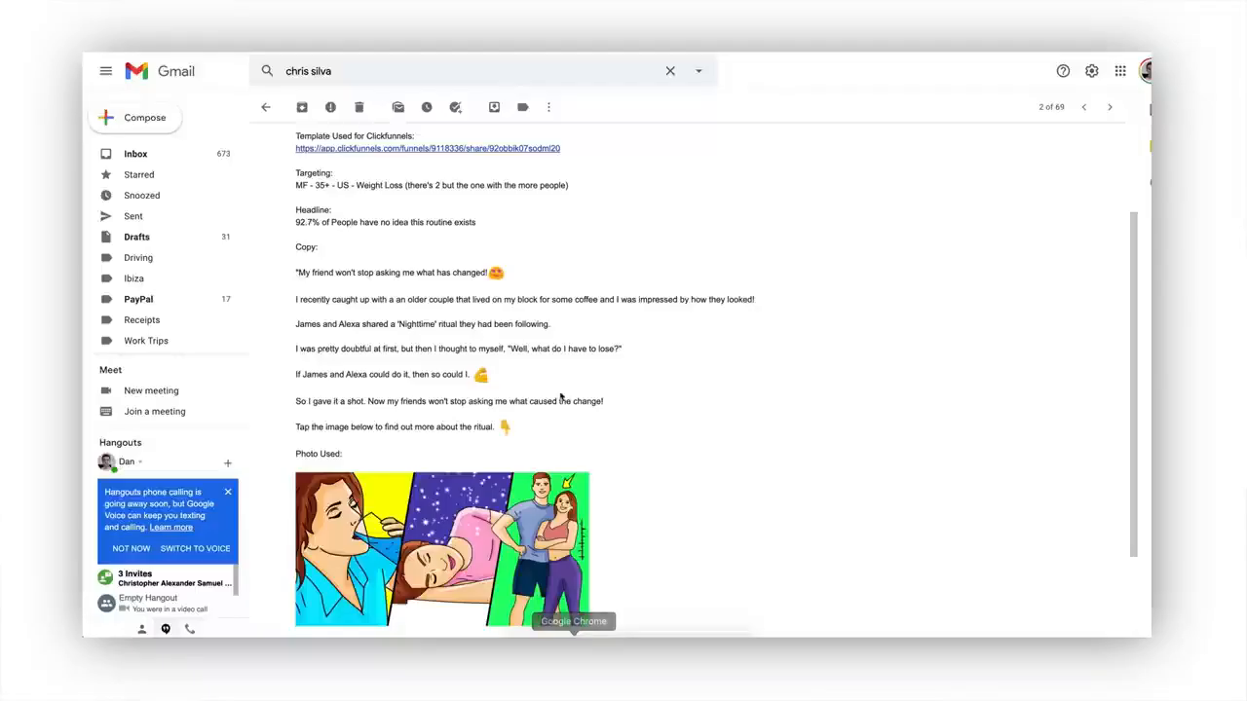
left_click_drag(298, 273, 516, 429)
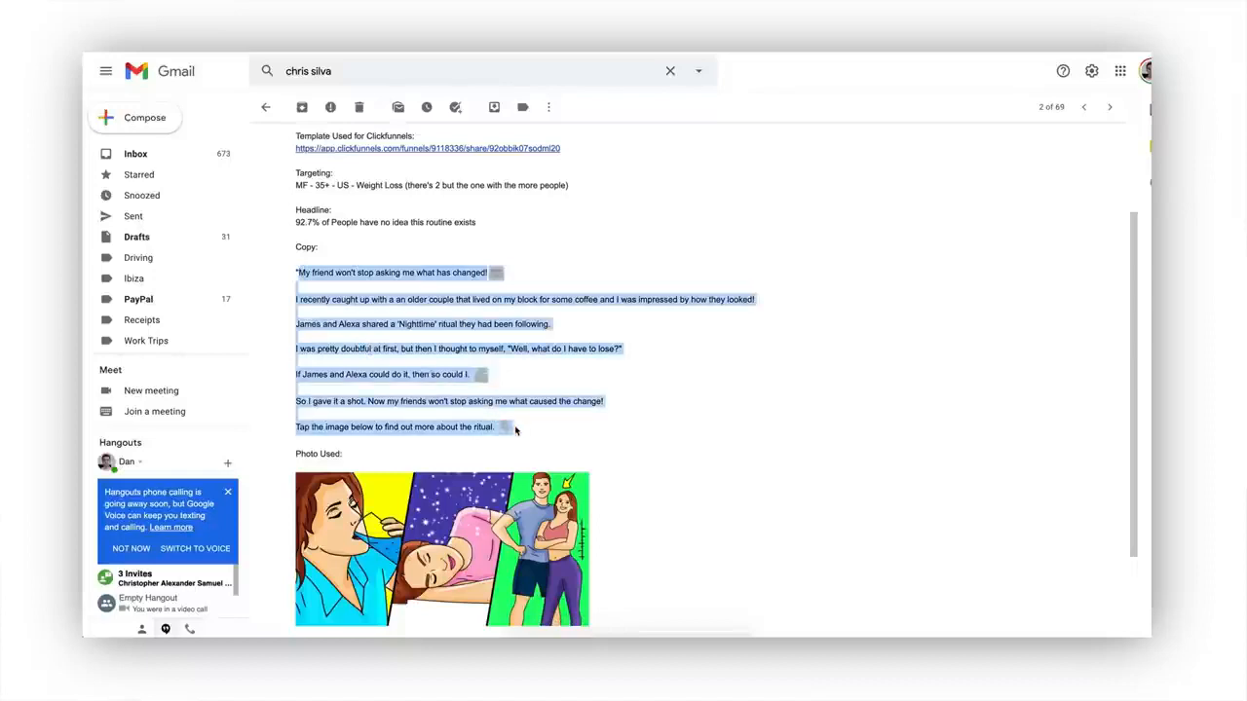
left_click(709, 645)
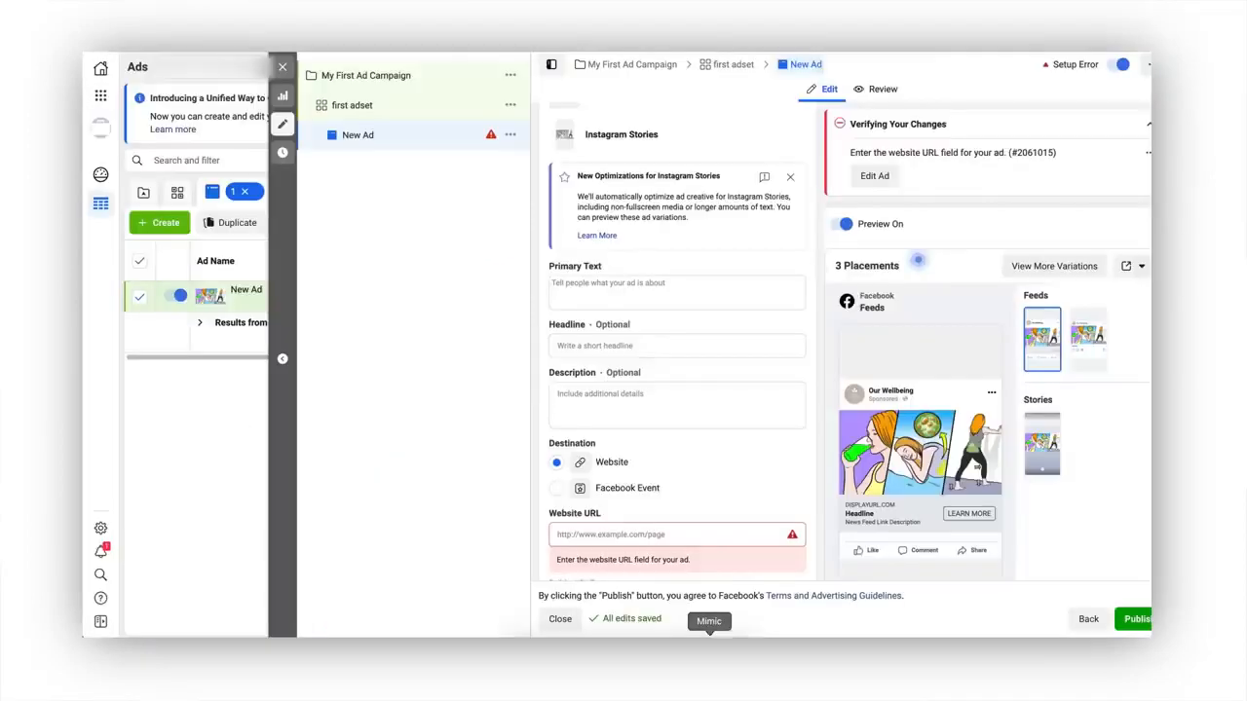
left_click(576, 286)
type("My friend won't stop asking me what has changed!😍  I recently caught up with an older couple that lived on my block for some coffee and I was impressed by how they looked!  James and Alexa shared a 'Nighttime' ritual they had been following.  I was pretty doubtful at first, but then I thought to myself, \"Well, what do I have to lose?\"  If James and Alexa could do it, then so could I. 💪  So I gave it a shot. Now my friends won't stop asking me what caused the change!  Tap the image below to find out more about the ritual. 👇")
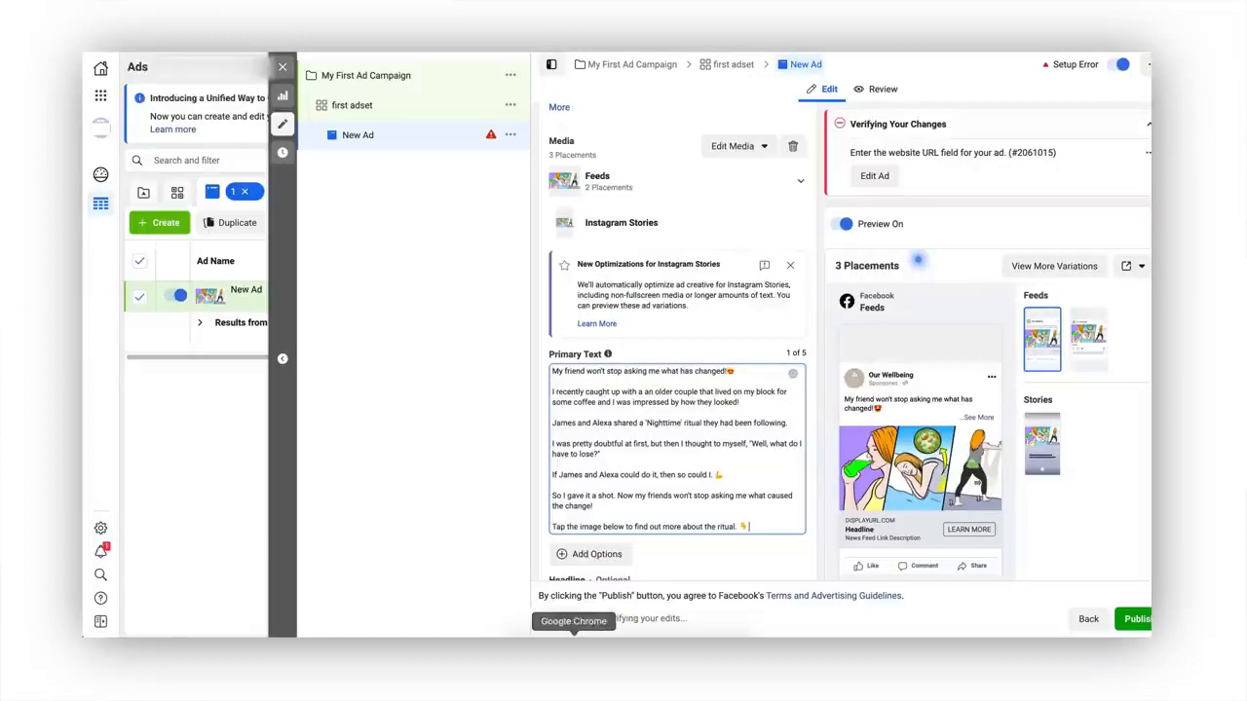
Copy the headline "92.7% of People have no idea this routine exists" from the Gmail message into the ad's Headline
left_click(575, 646)
left_click_drag(475, 223, 296, 223)
key("super+c")
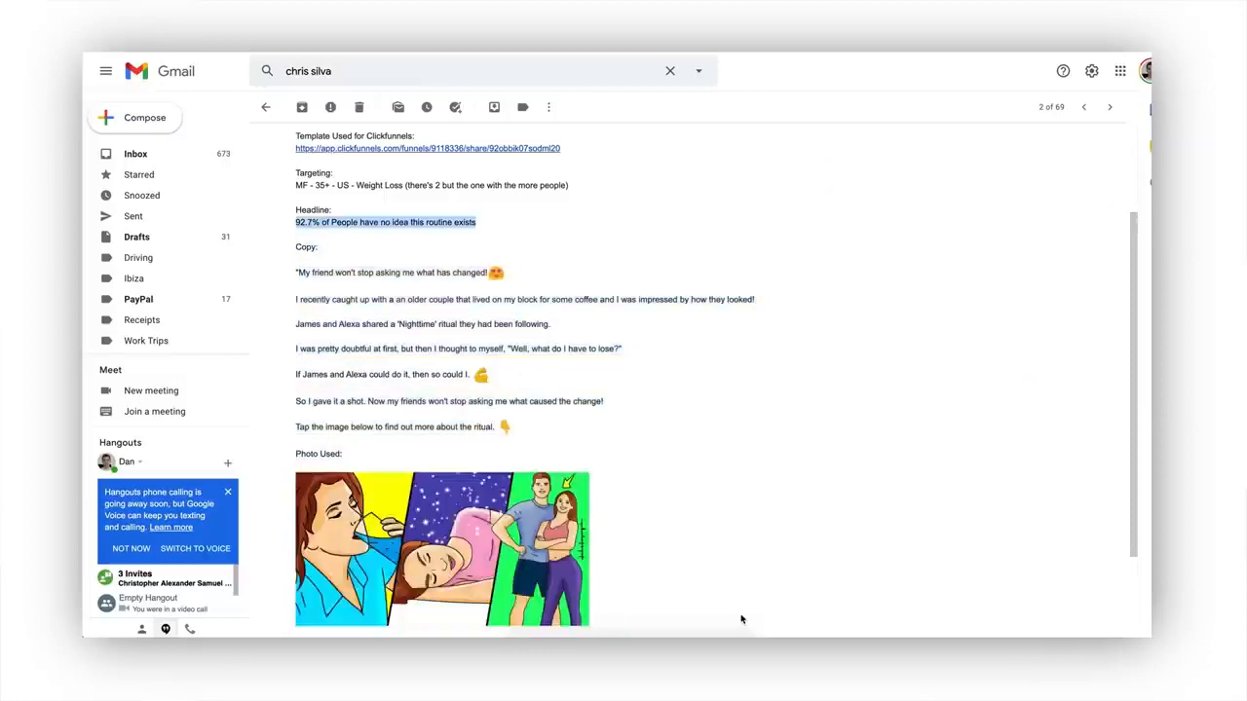
left_click(714, 631)
scroll(656, 496, "down", 5)
left_click(610, 485)
key("super+v")
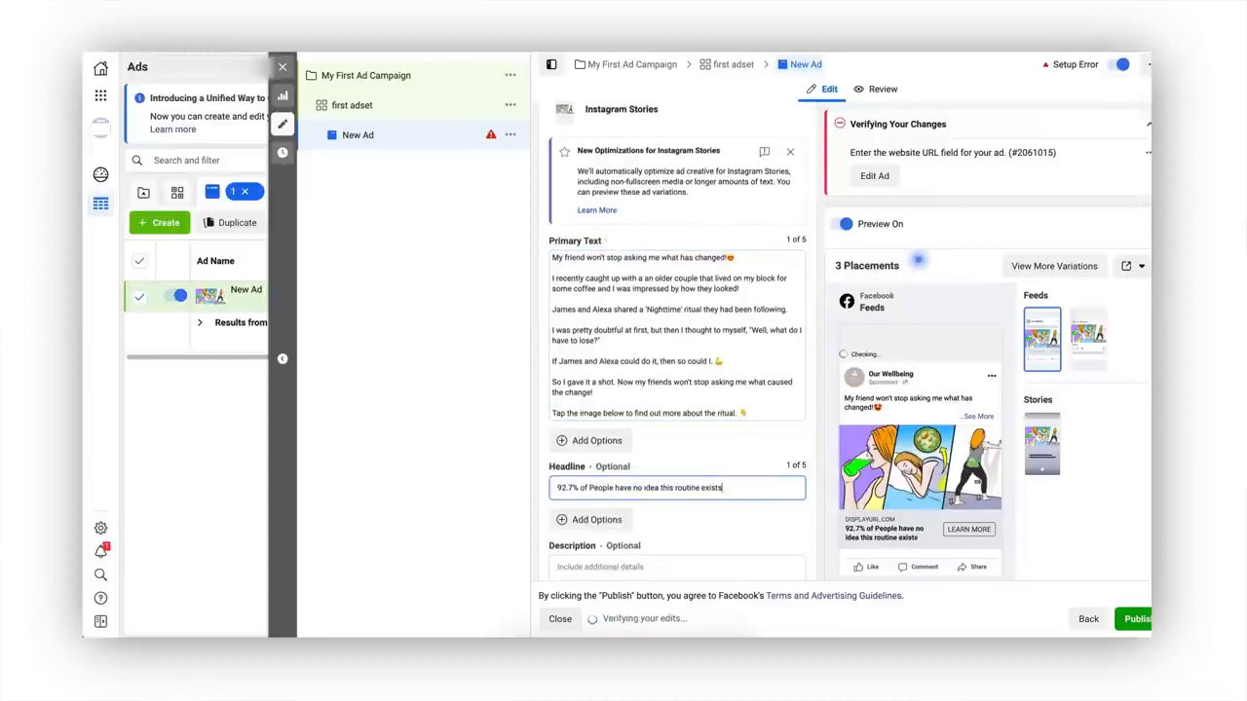
left_click(721, 538)
scroll(719, 538, "down", 2)
scroll(725, 487, "down", 4)
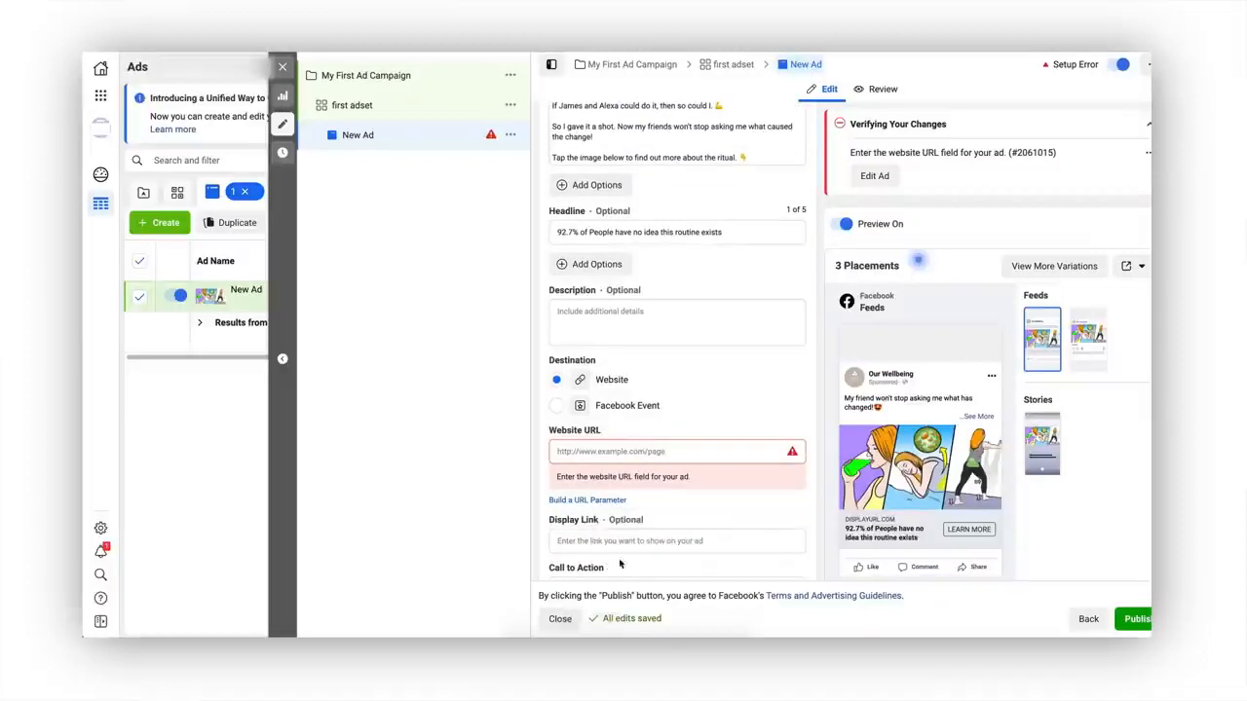
left_click(571, 630)
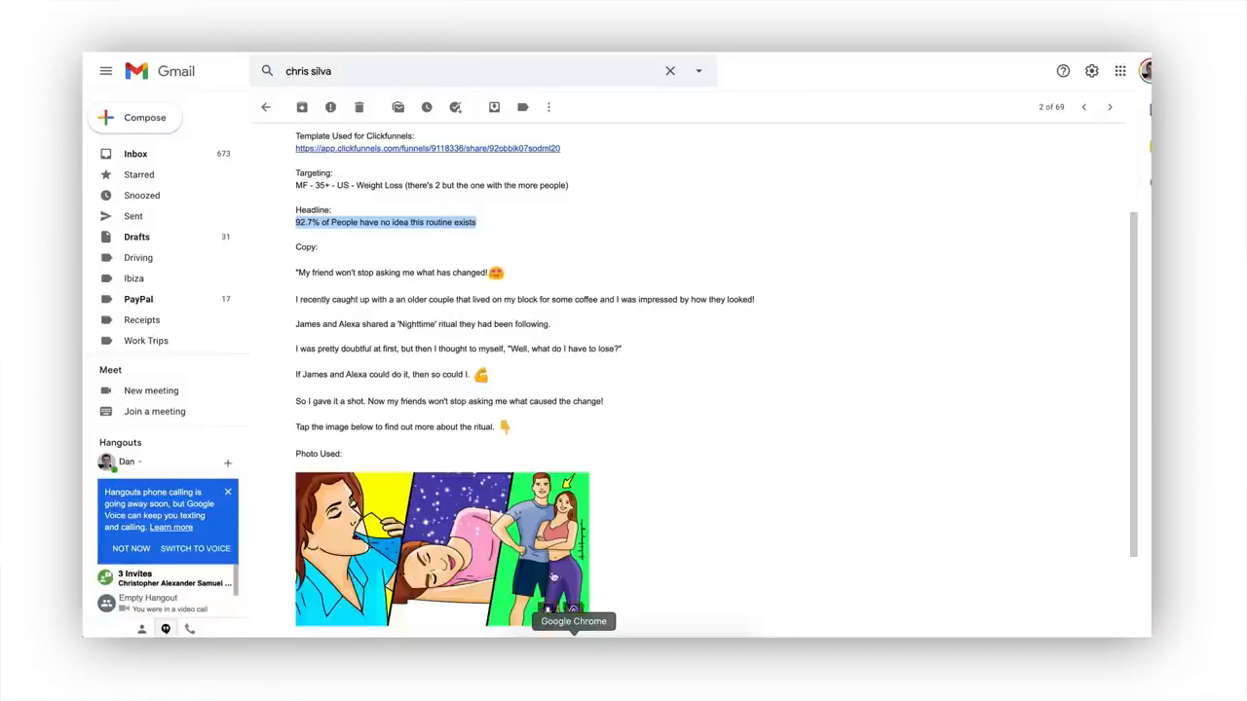
scroll(542, 175, "up", 2)
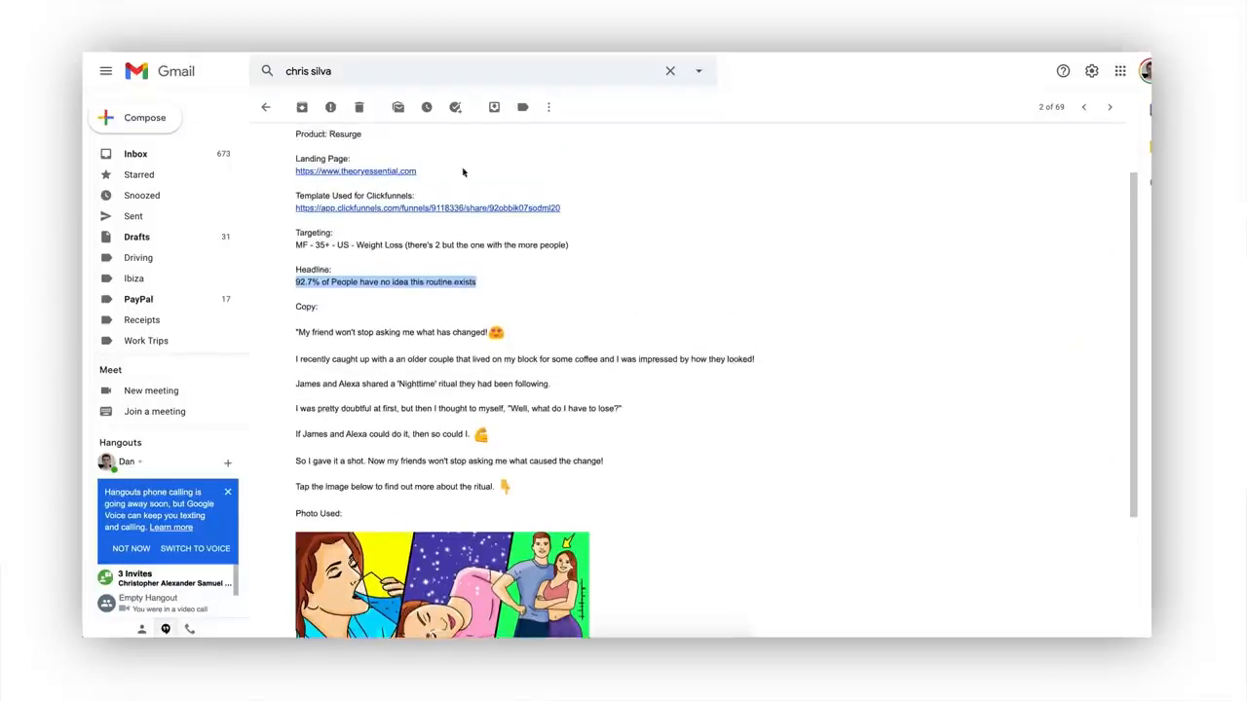
left_click_drag(423, 177, 294, 175)
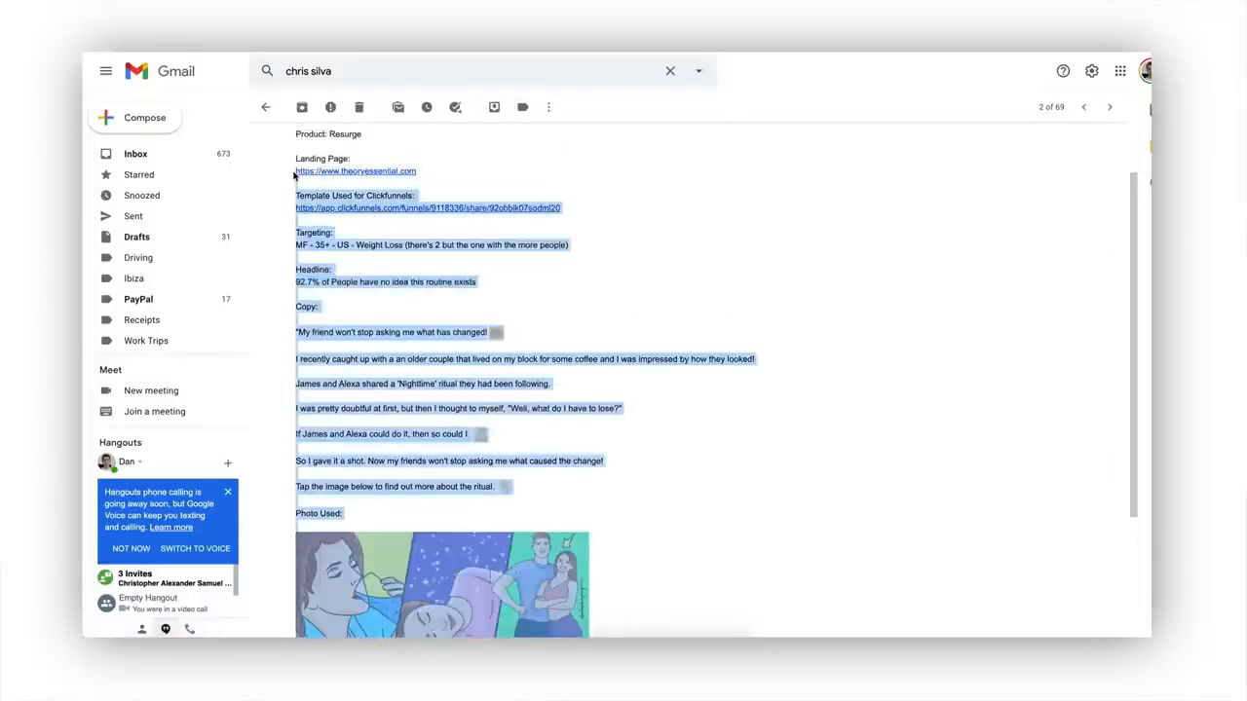
left_click(439, 172)
left_click_drag(420, 175, 297, 176)
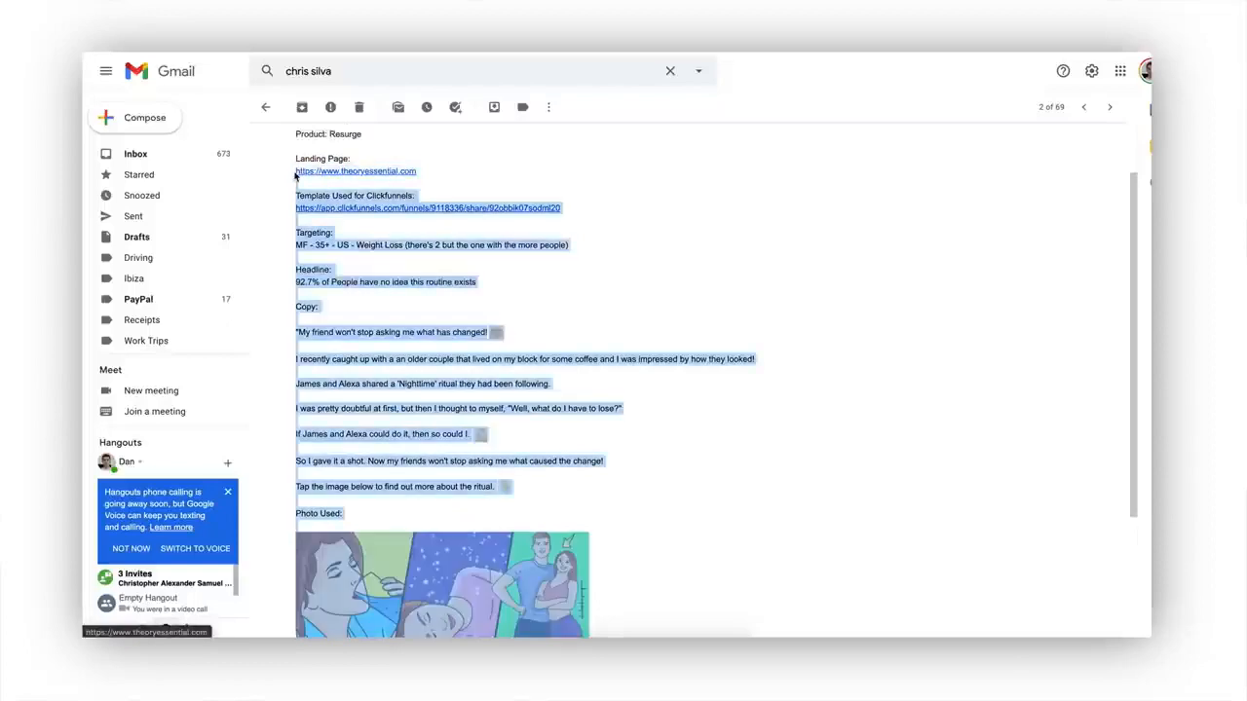
left_click(411, 172)
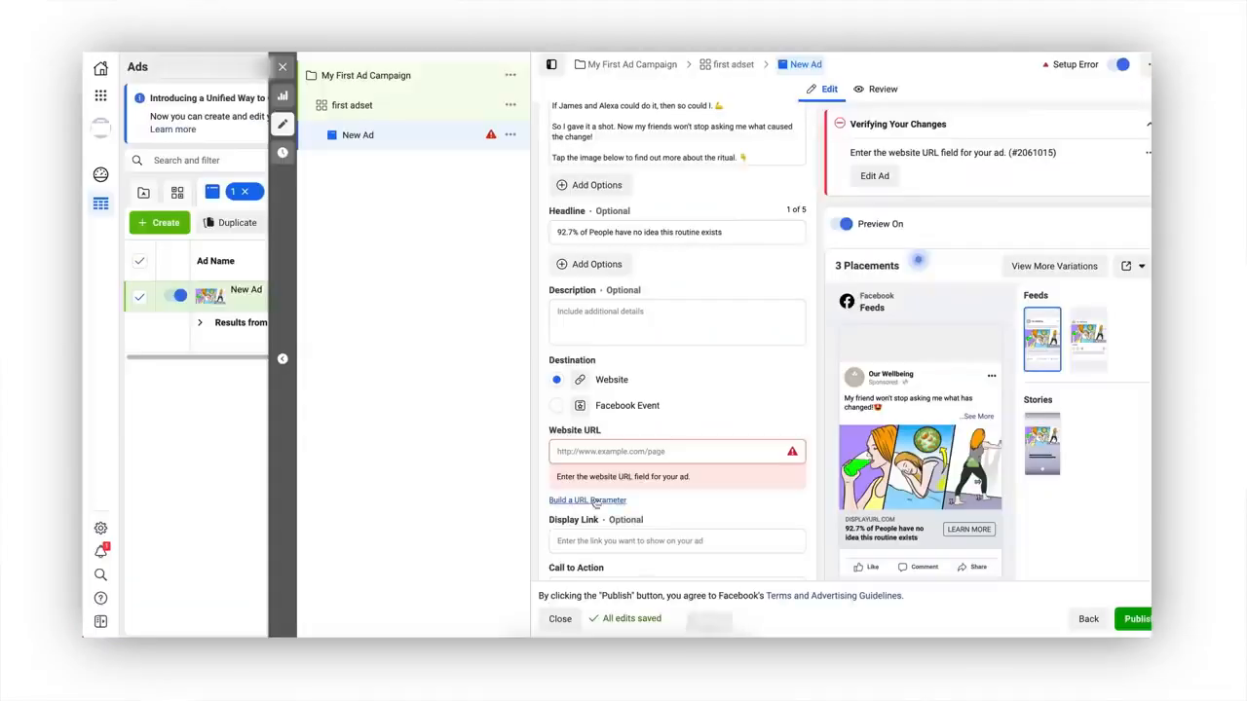
left_click(672, 450)
type("https://www.theoryessential.com/nightlyritual")
left_click_drag(674, 452, 582, 460)
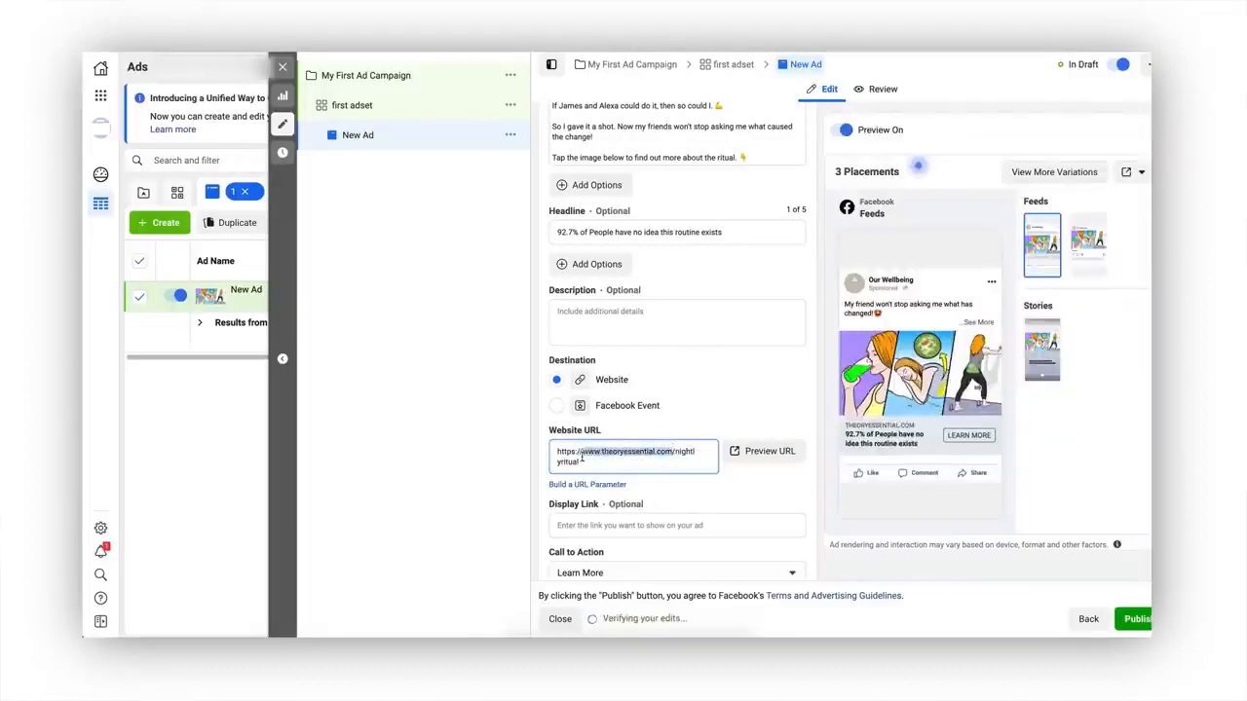
key("ctrl+c")
scroll(636, 460, "down", 1)
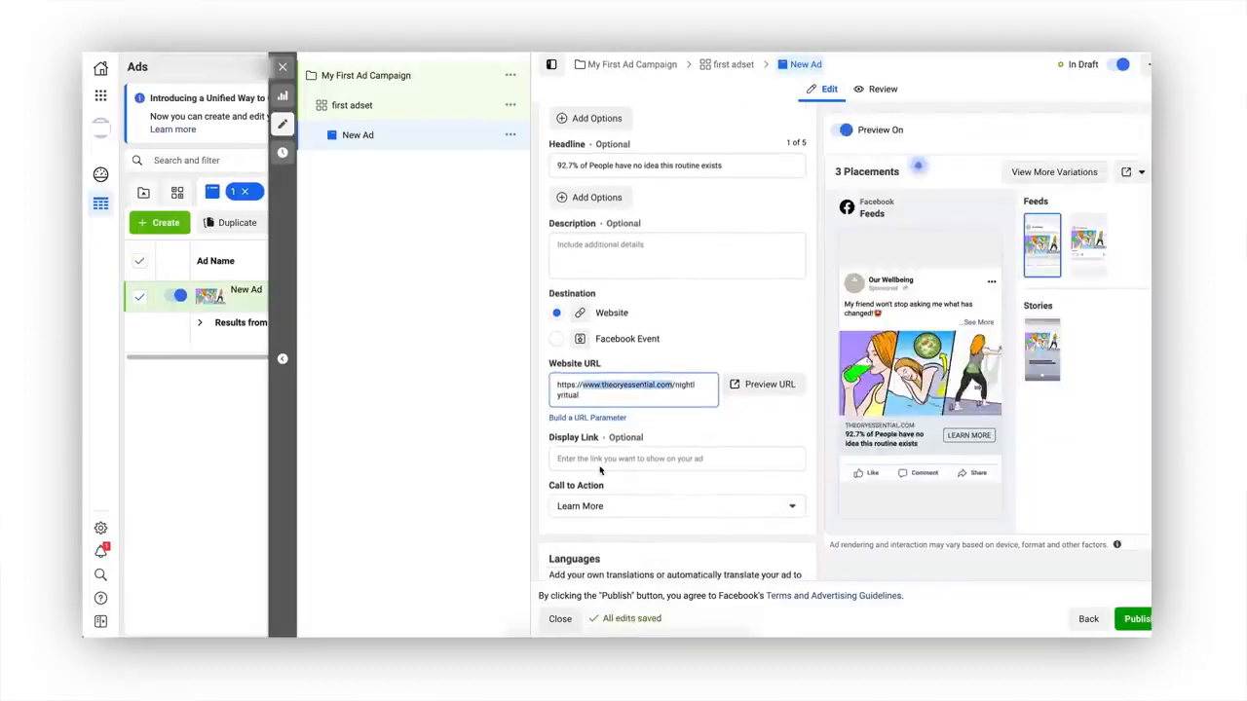
left_click(608, 458)
key("ctrl+v")
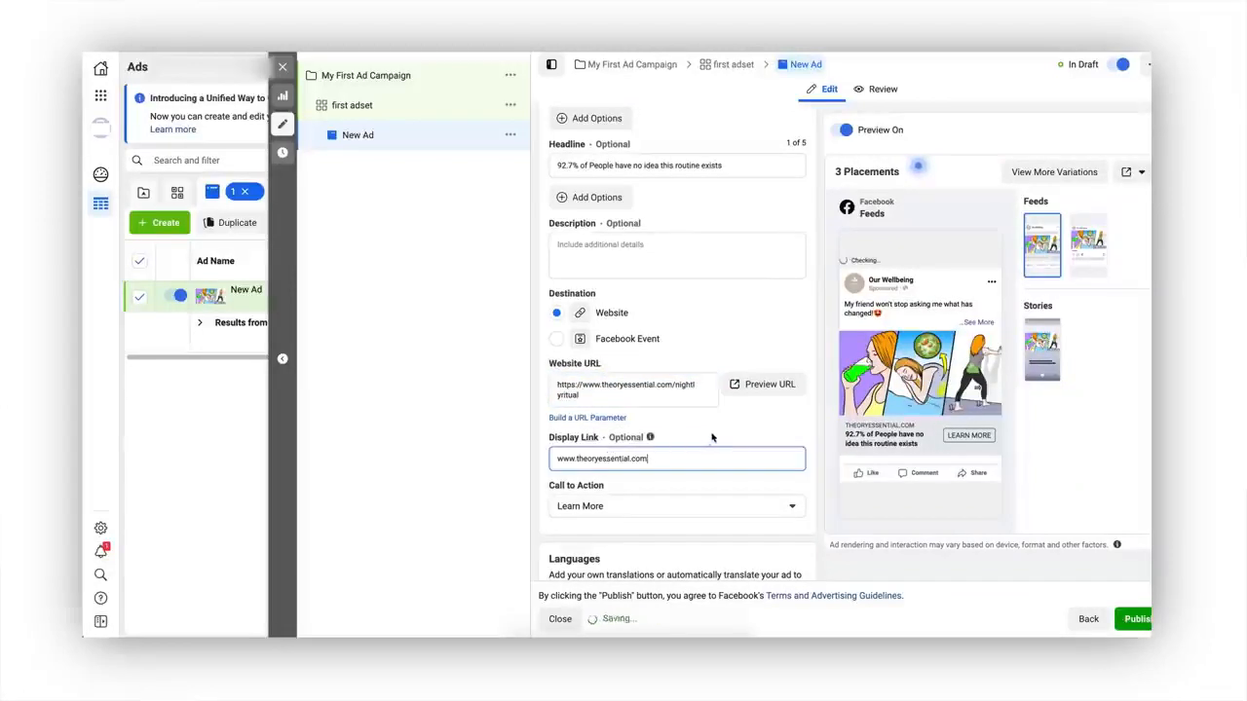
Check the available call-to-action options, keep Learn More, and look over the ad's languages and tracking settings
left_click(781, 505)
scroll(718, 387, "up", 4)
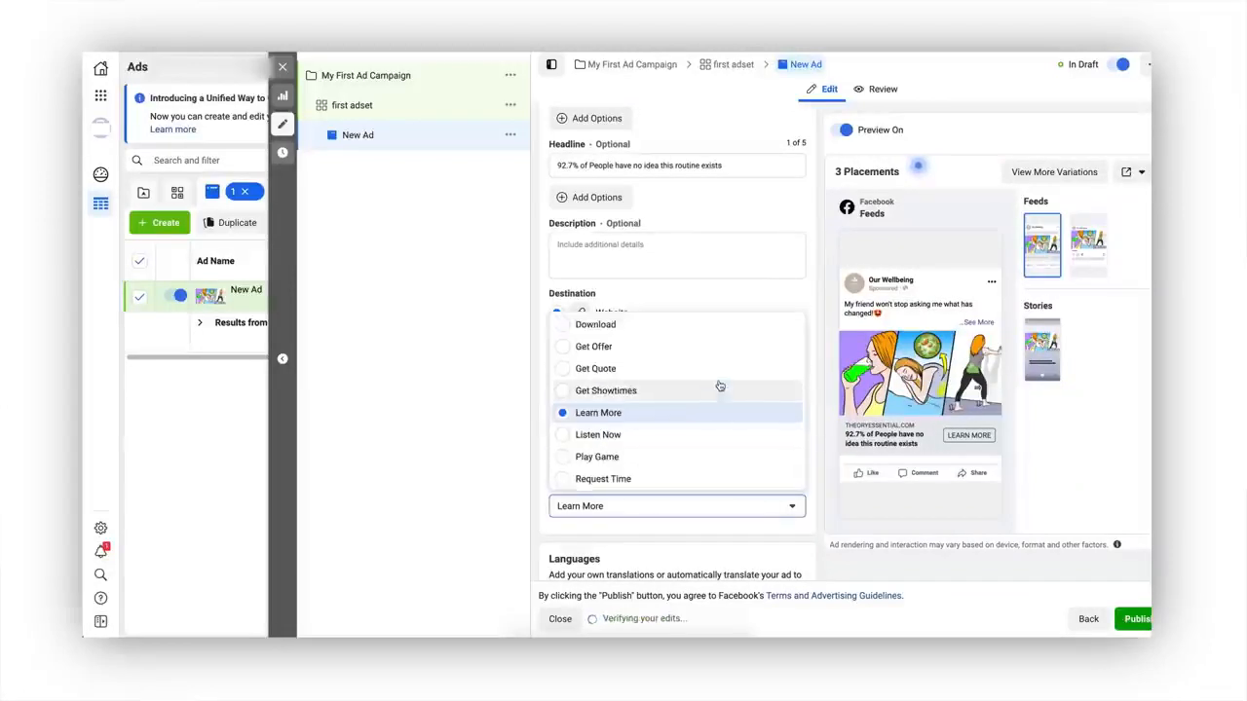
scroll(718, 387, "down", 2)
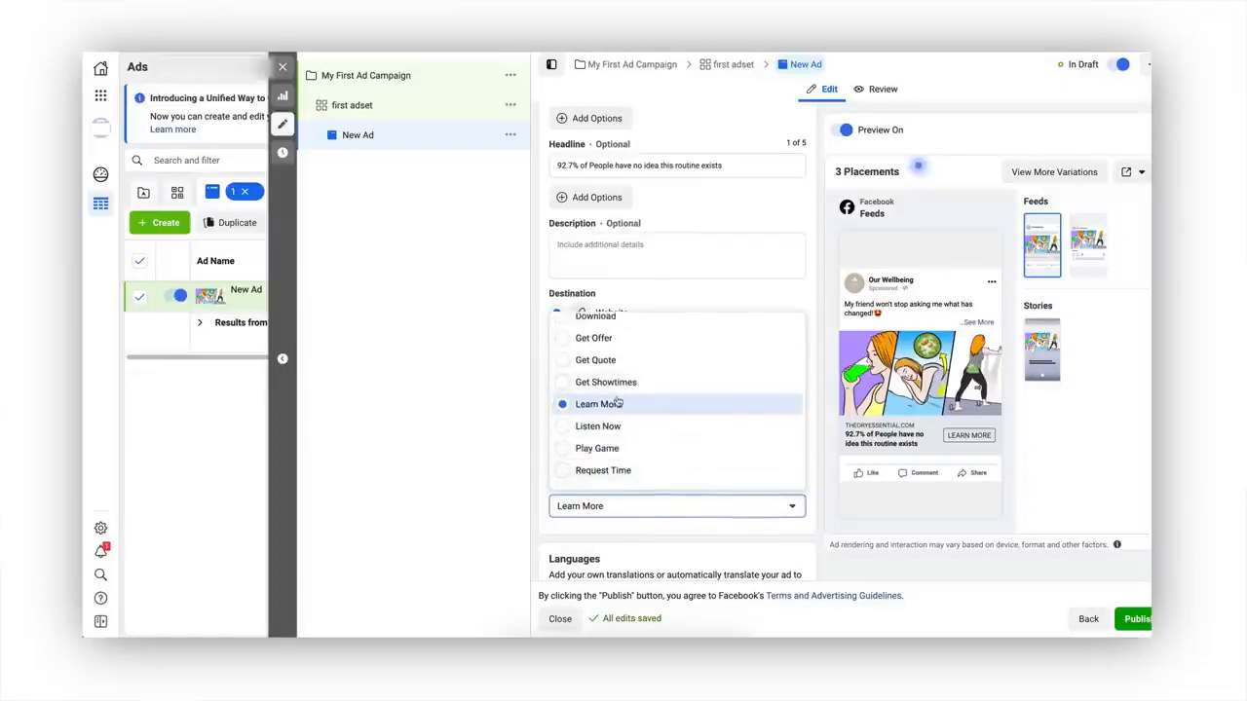
left_click(624, 536)
scroll(624, 536, "down", 4)
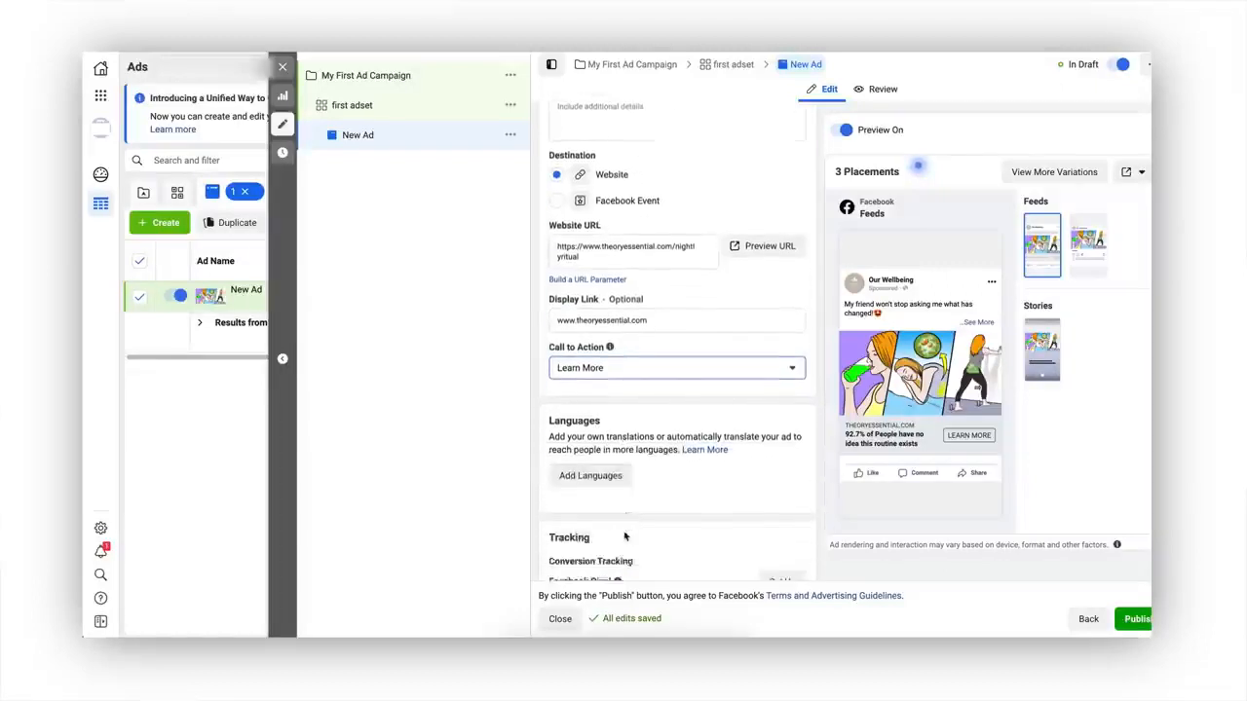
scroll(624, 531, "up", 4)
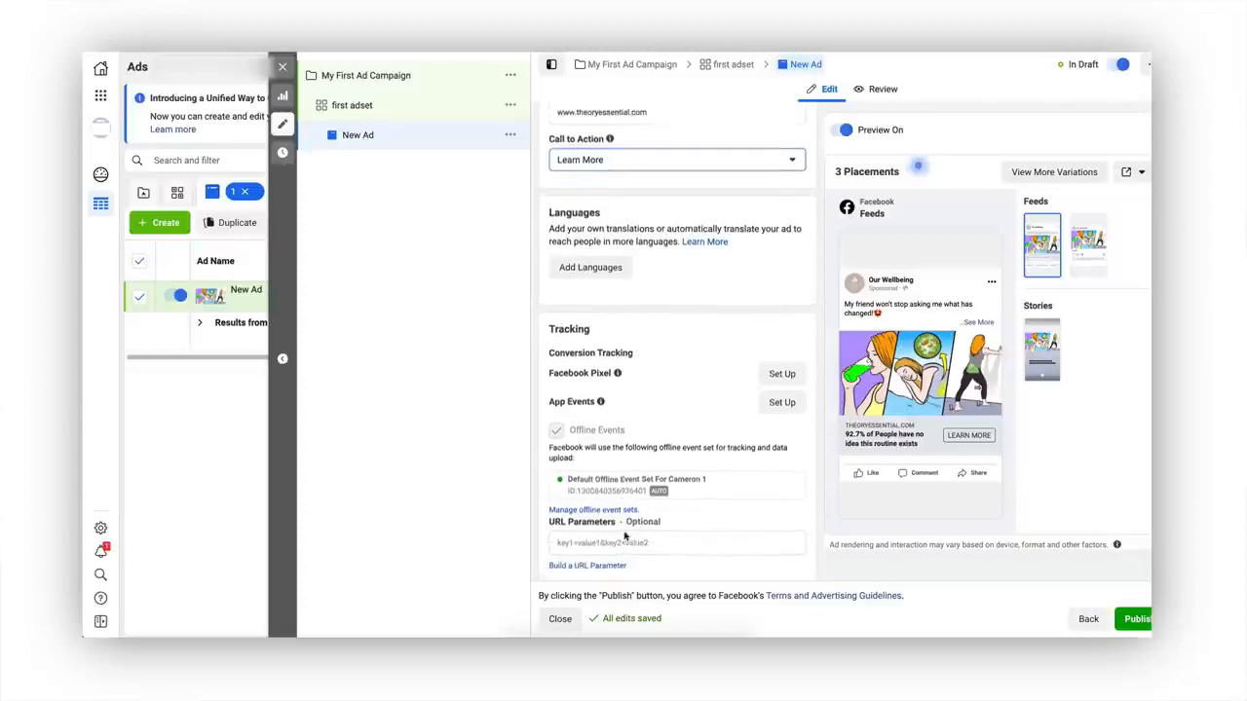
scroll(625, 530, "down", 2)
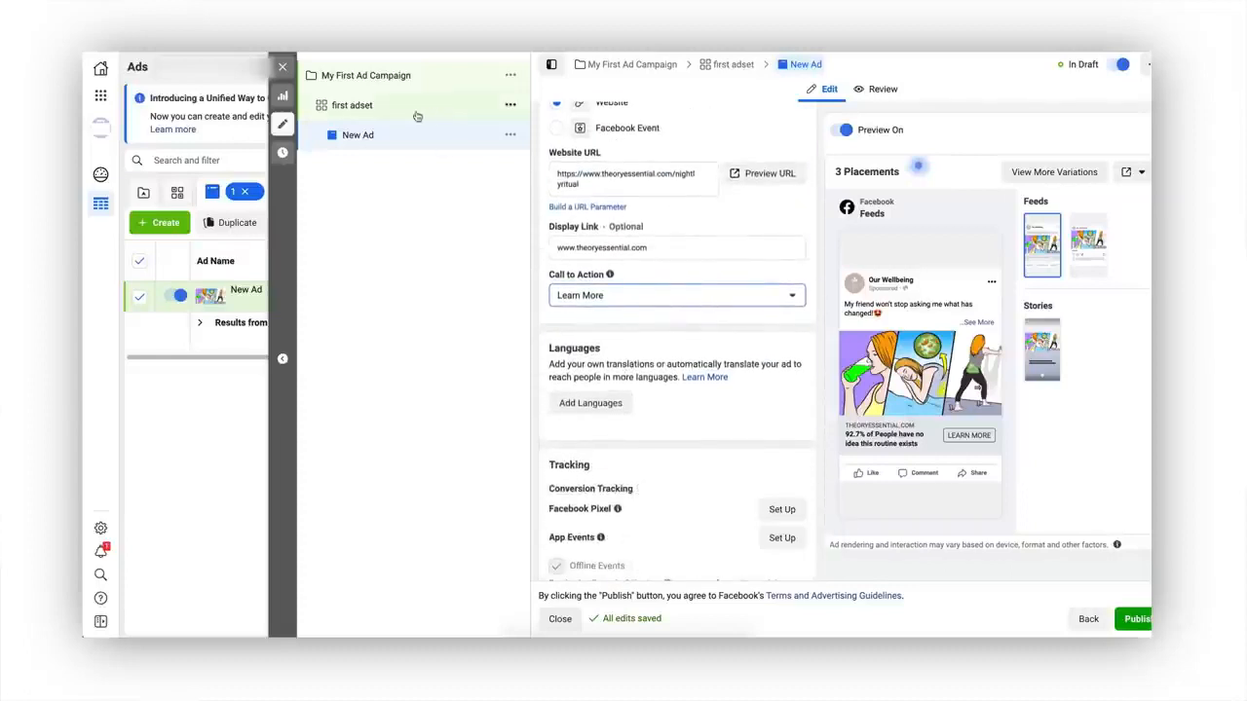
Duplicate New Ad into the original campaign as 2 copies, without showing existing reactions, comments and shares
left_click(510, 141)
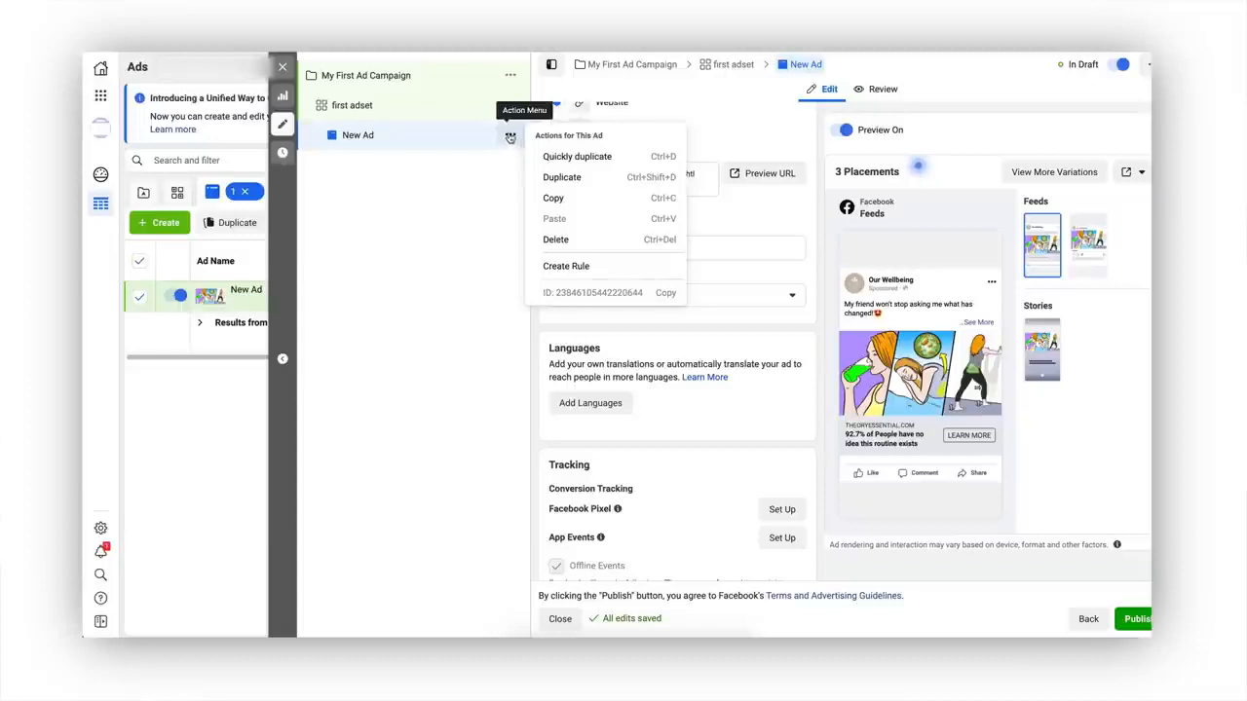
left_click(576, 181)
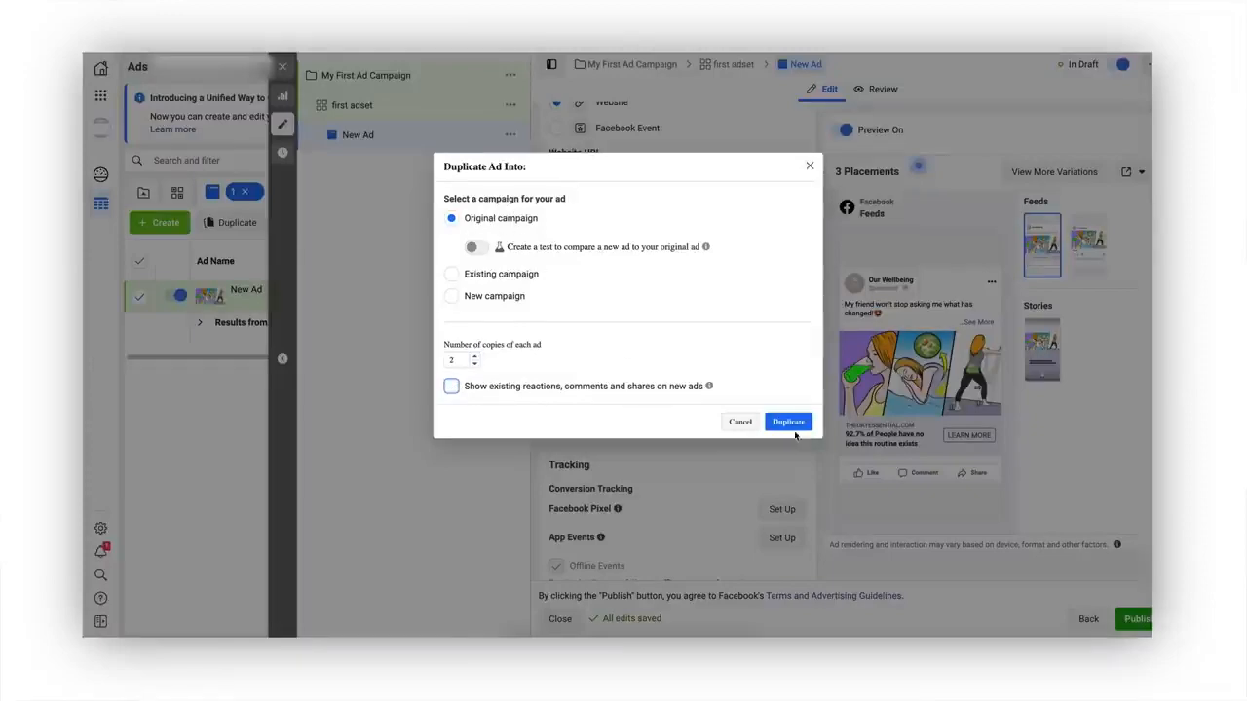
left_click(786, 423)
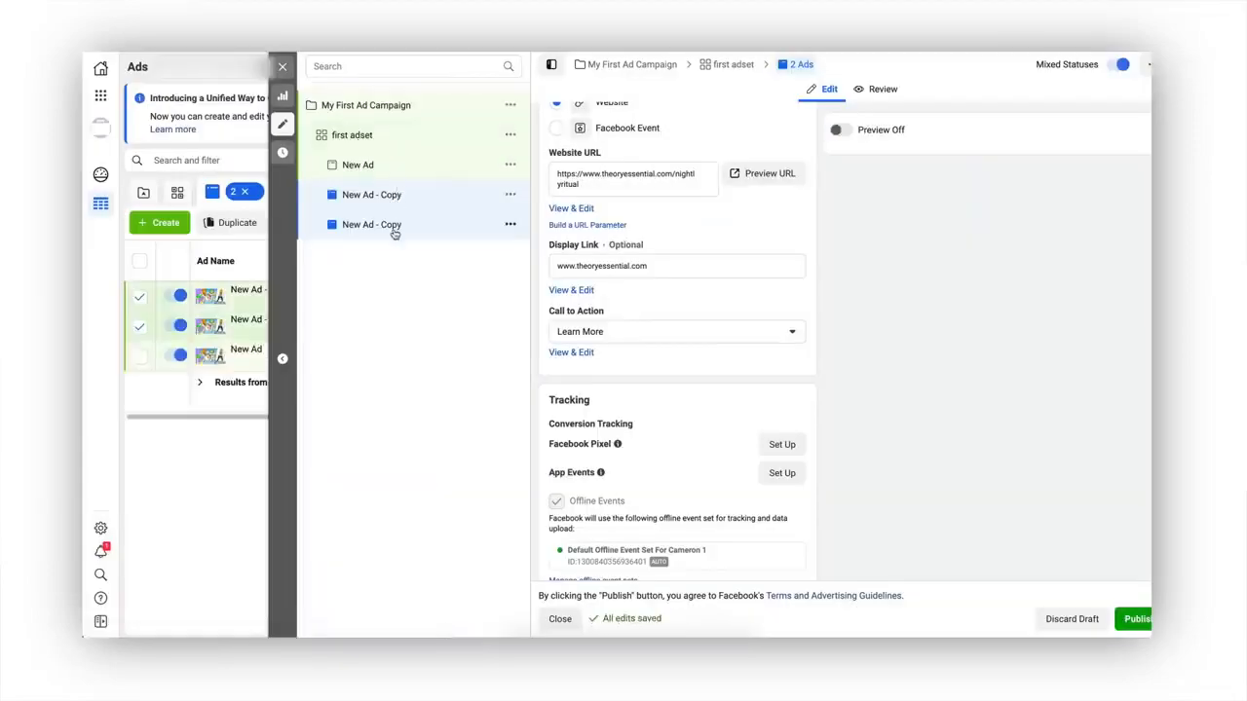
Rename the first copied ad as New Ad - 2
left_click(416, 197)
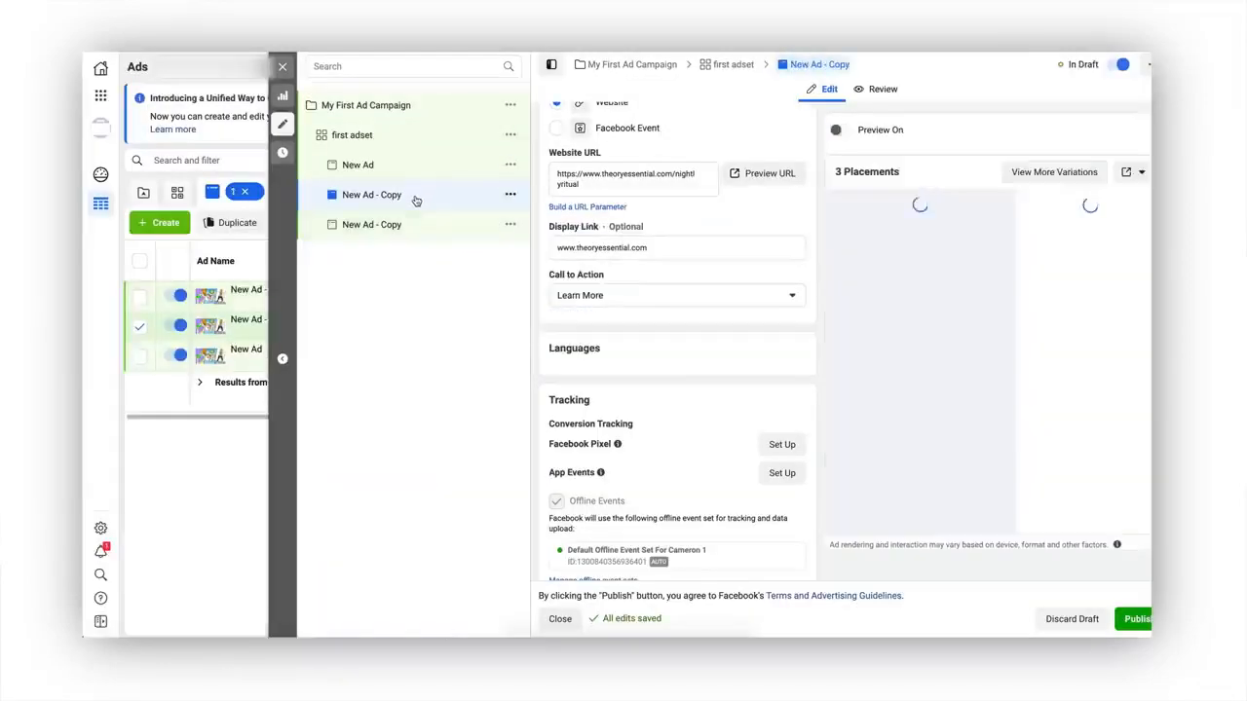
double_click(623, 145)
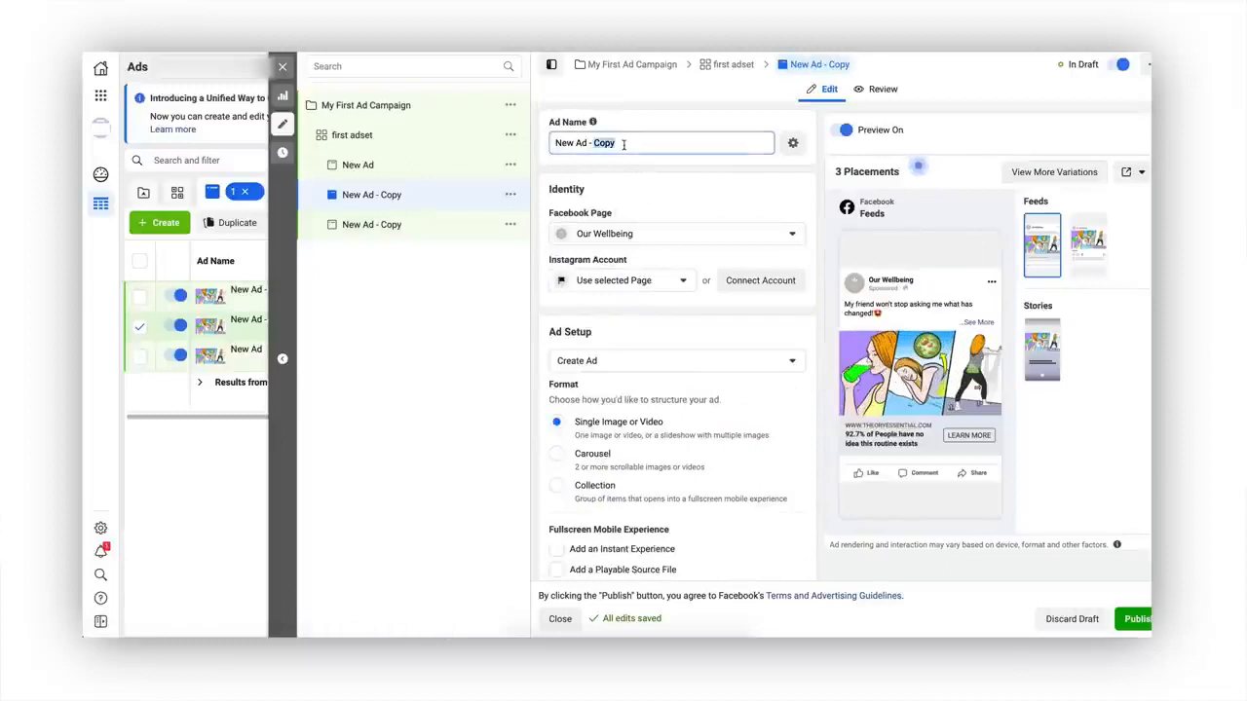
scroll(687, 194, "down", 5)
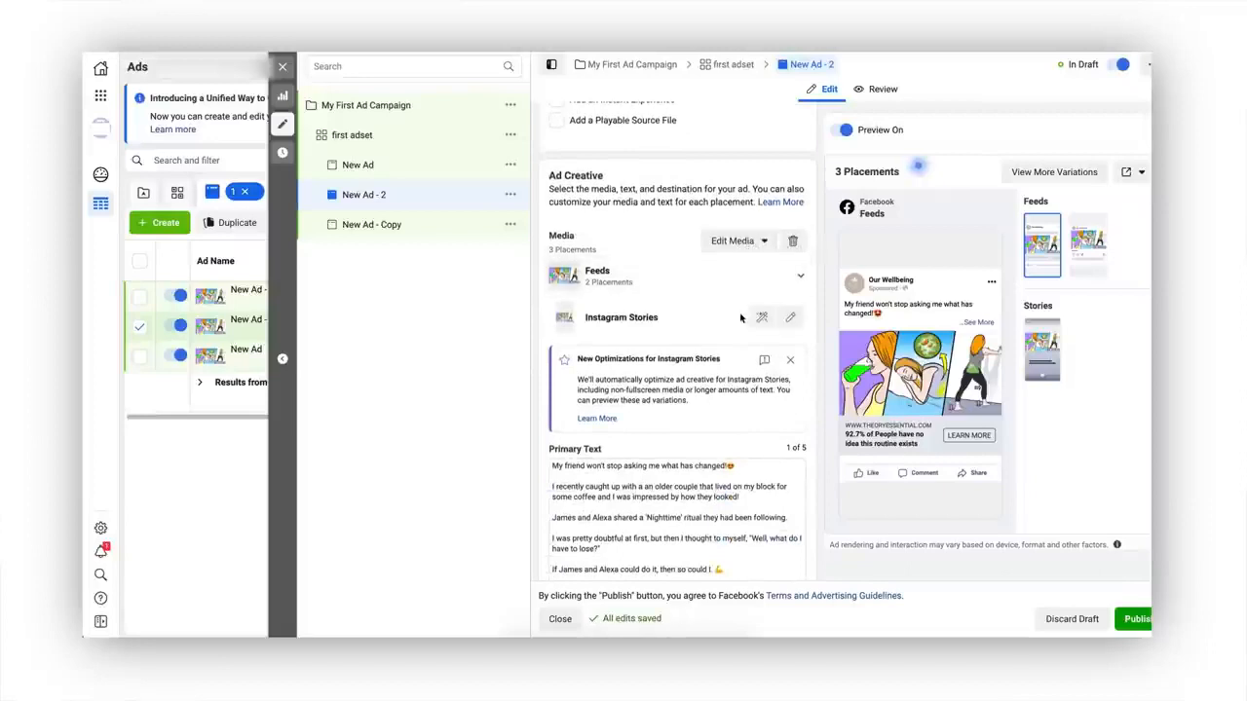
left_click(793, 241)
left_click(604, 257)
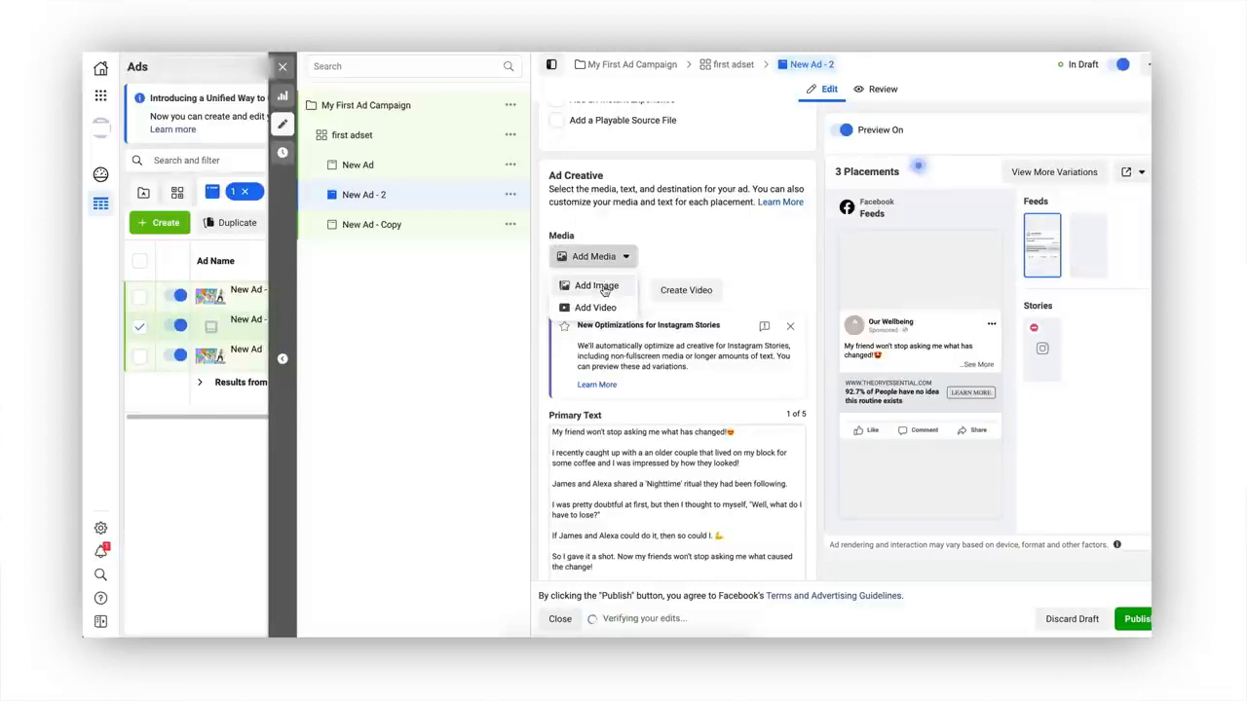
left_click(592, 288)
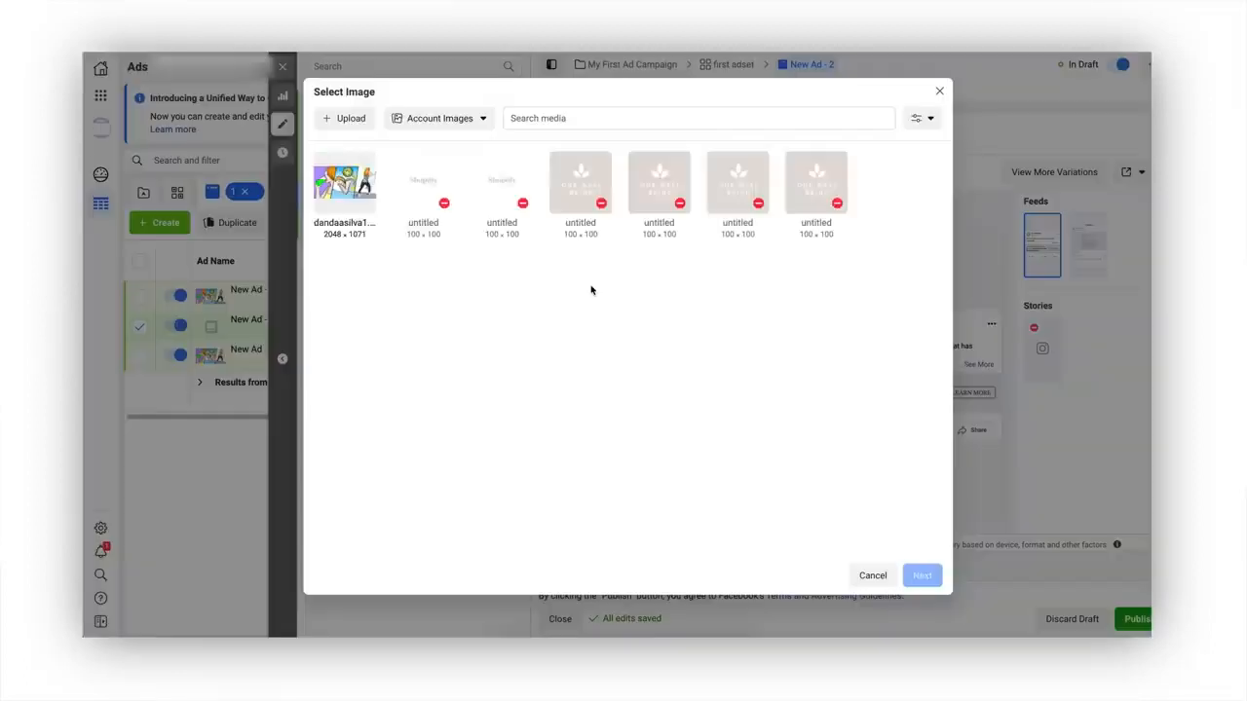
left_click(346, 120)
left_click(536, 108)
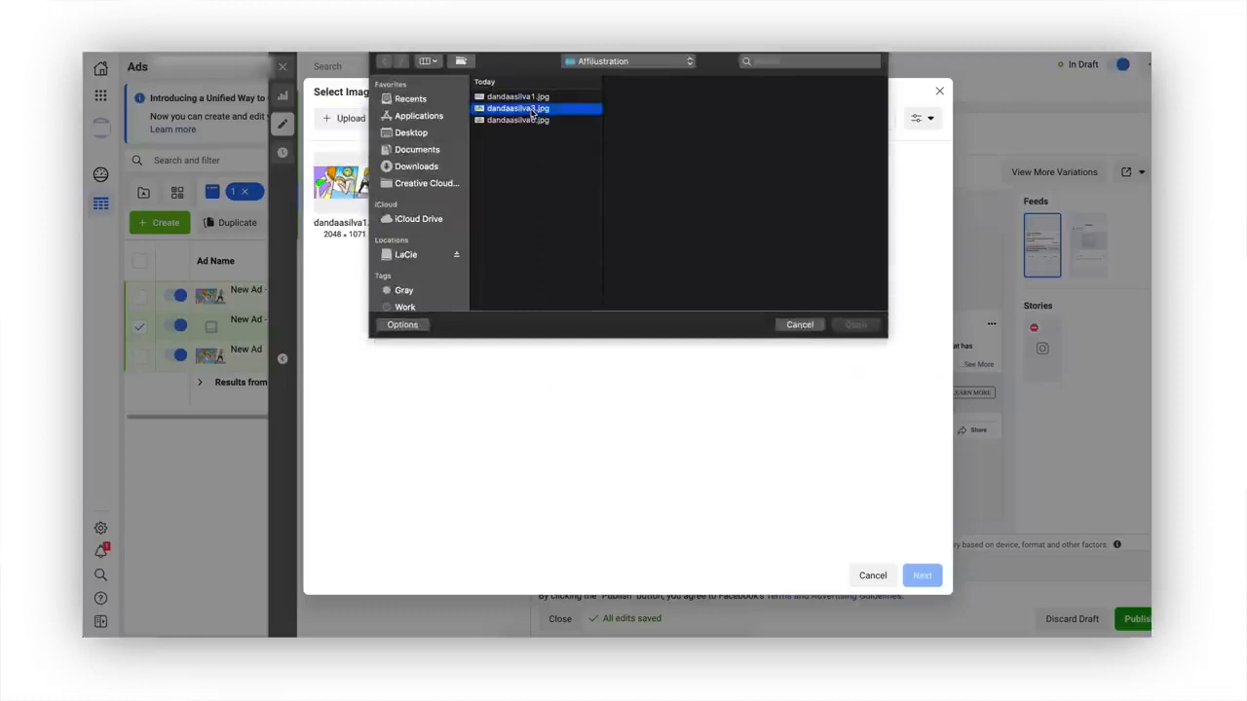
double_click(534, 108)
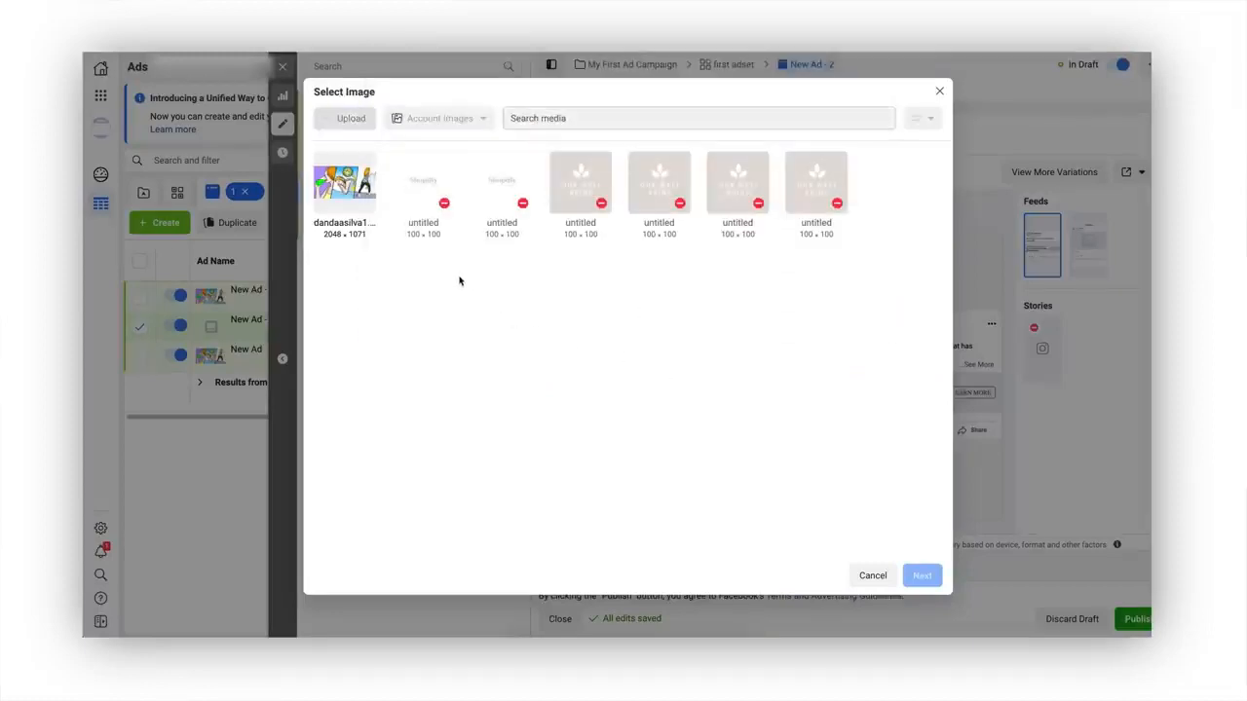
left_click(918, 576)
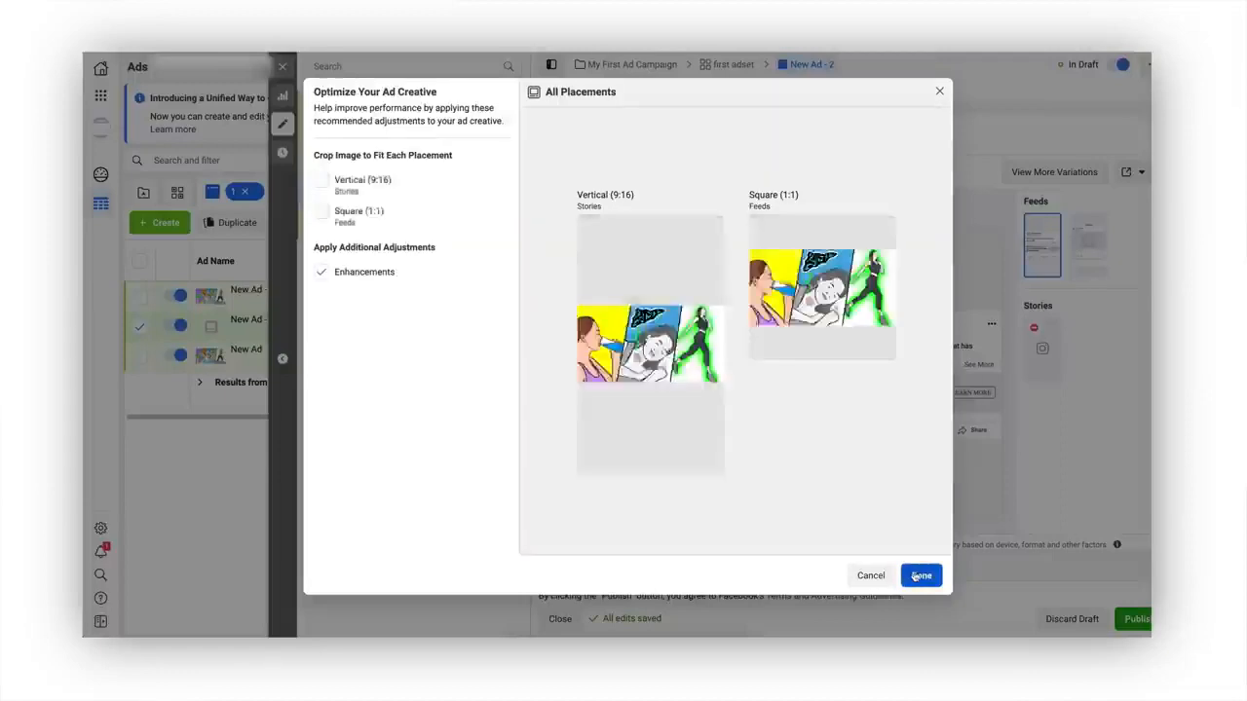
left_click(920, 576)
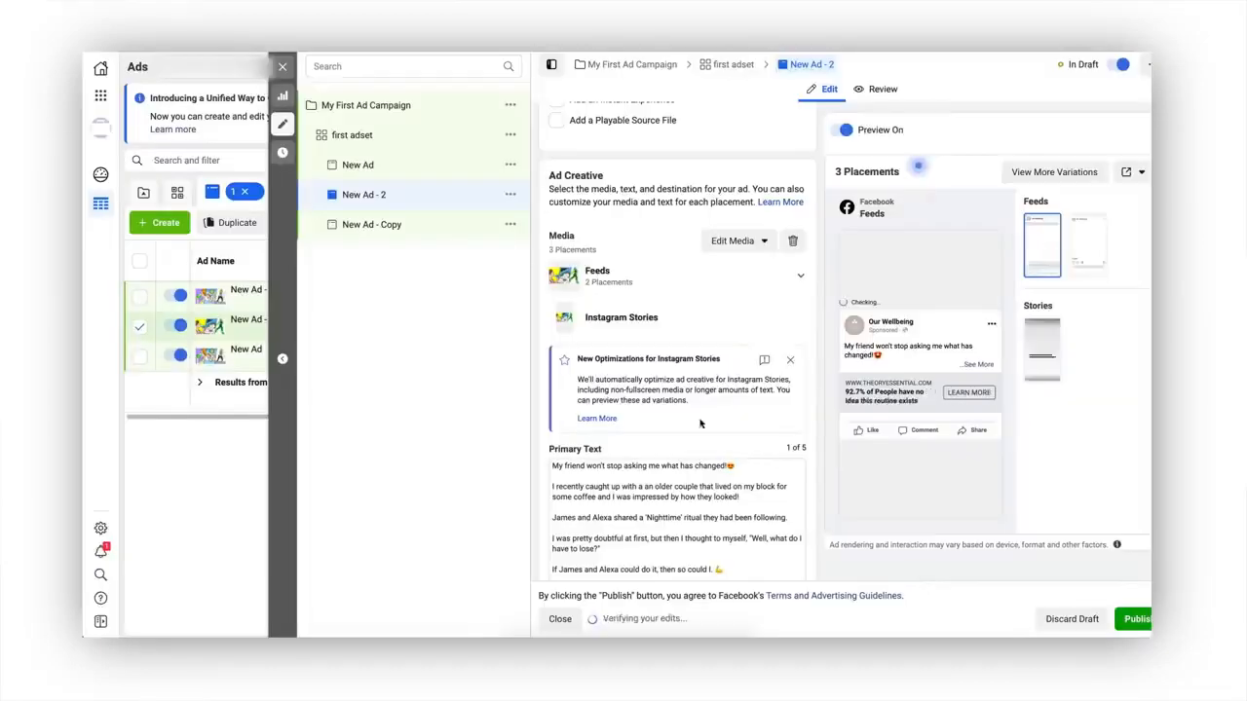
Rename the remaining copied ad as New Ad - 3
left_click(405, 228)
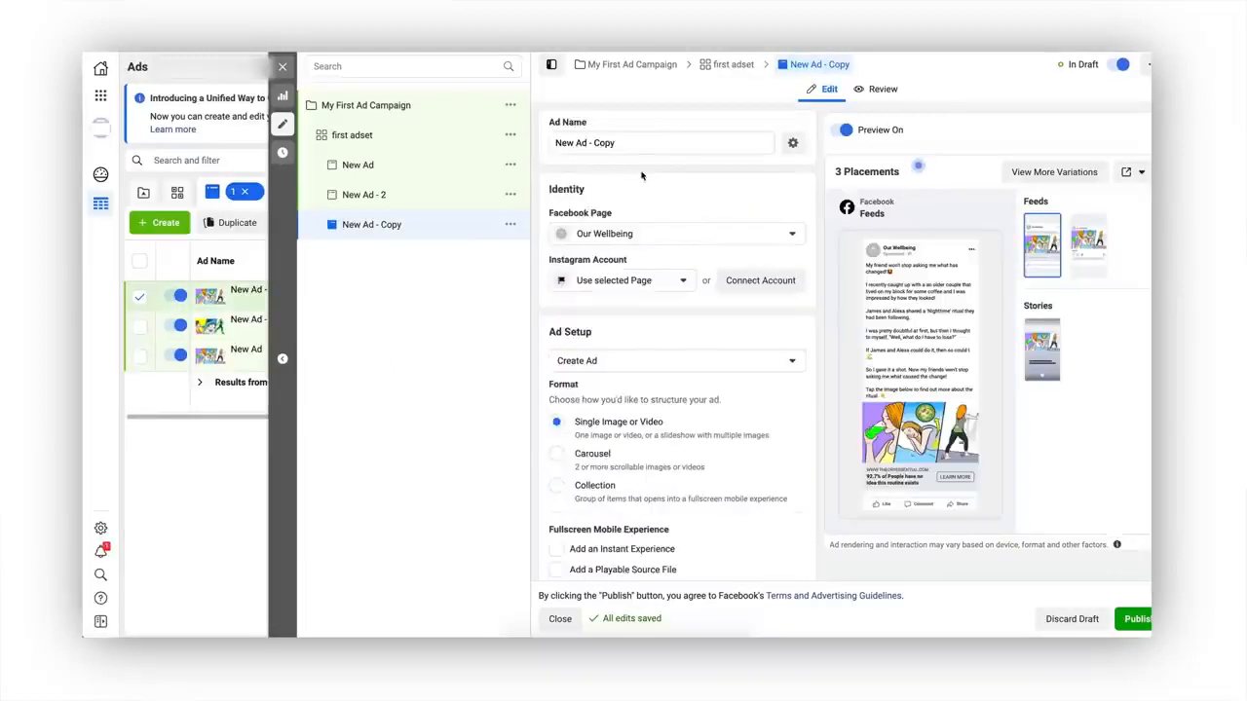
left_click(612, 144)
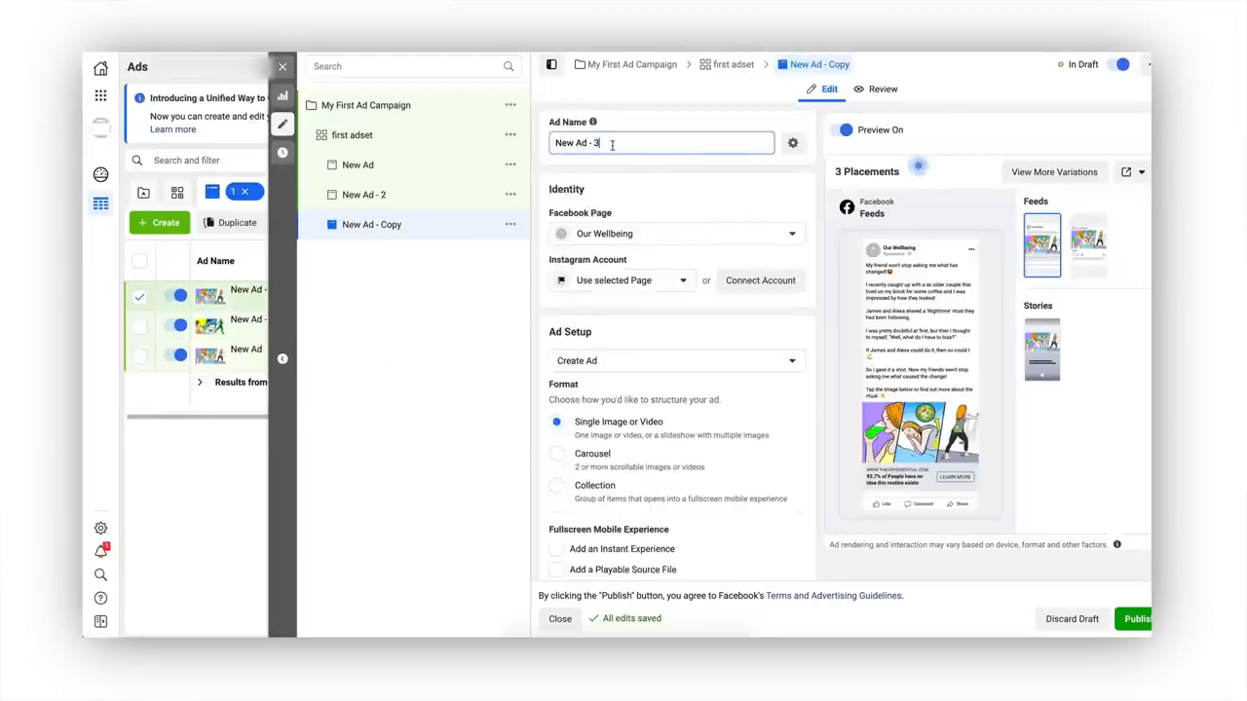
type("3")
left_click(628, 171)
scroll(633, 185, "down", 5)
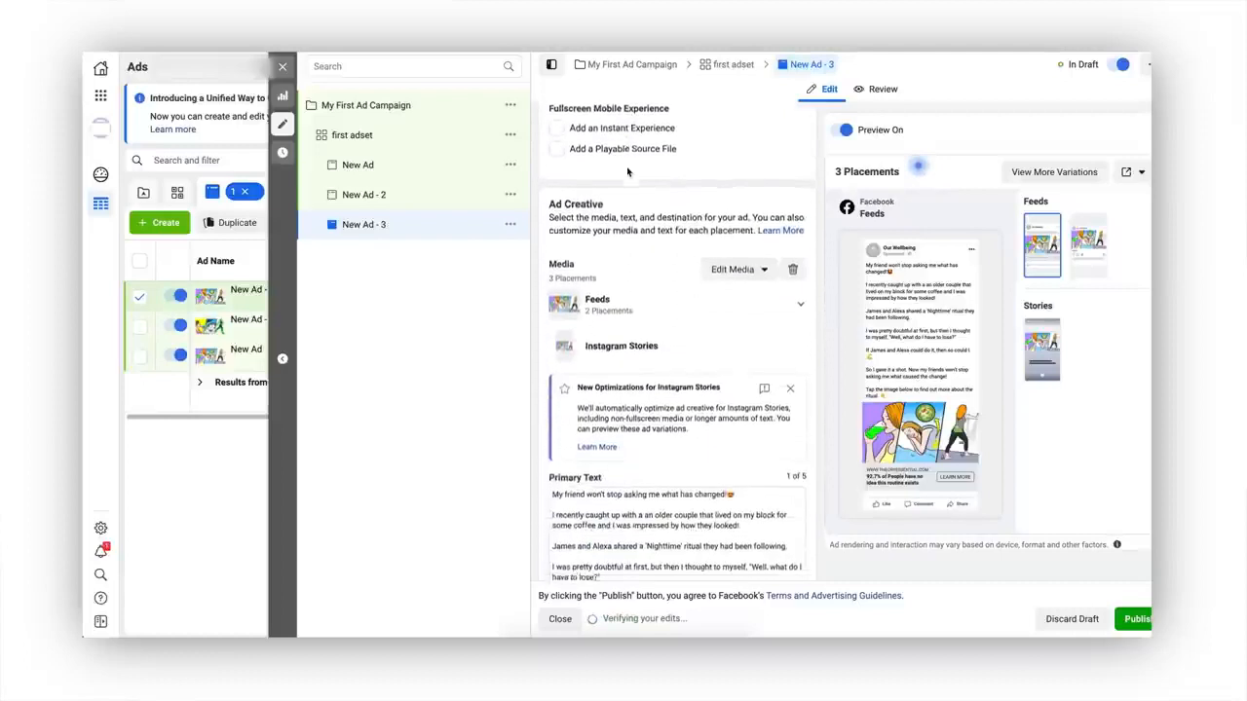
left_click(792, 239)
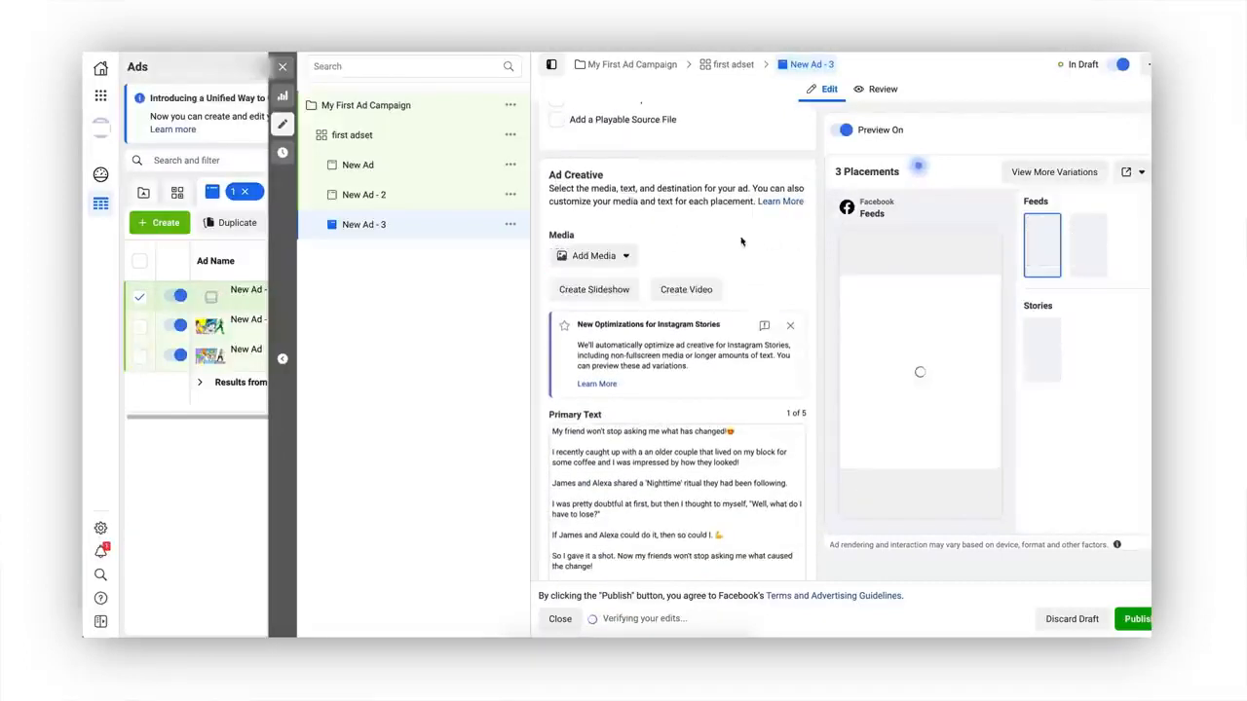
left_click(607, 257)
left_click(595, 287)
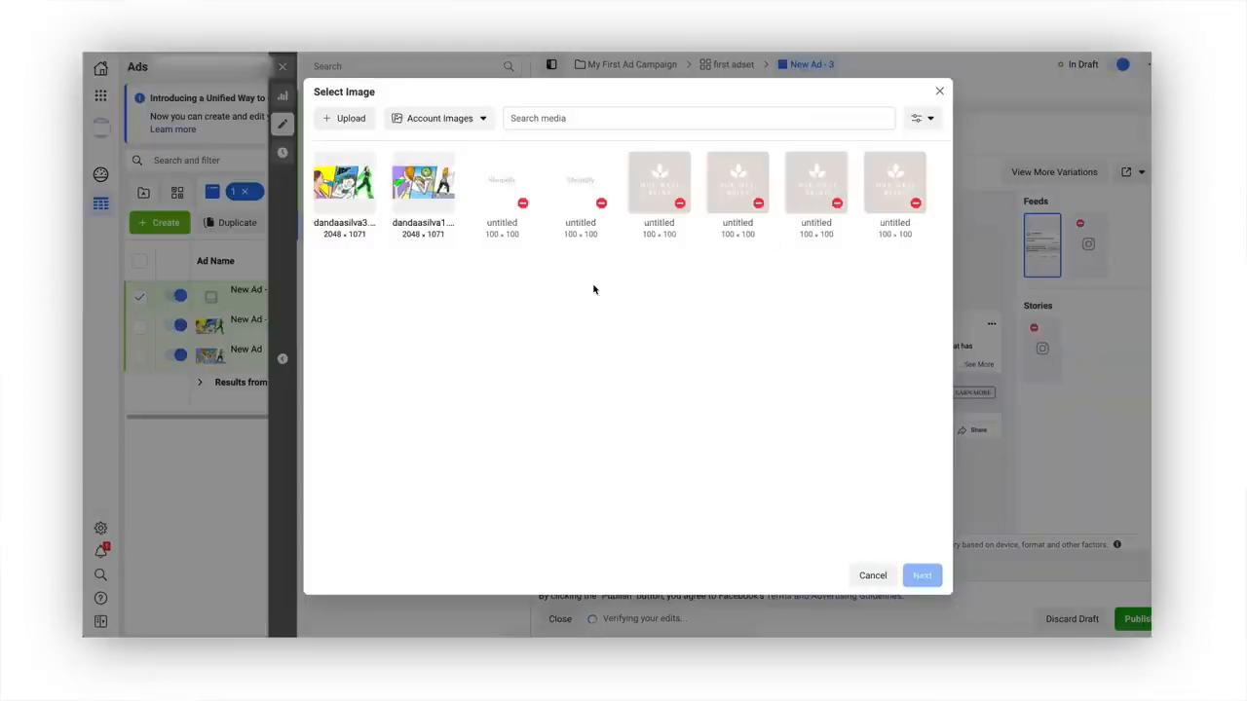
left_click(351, 118)
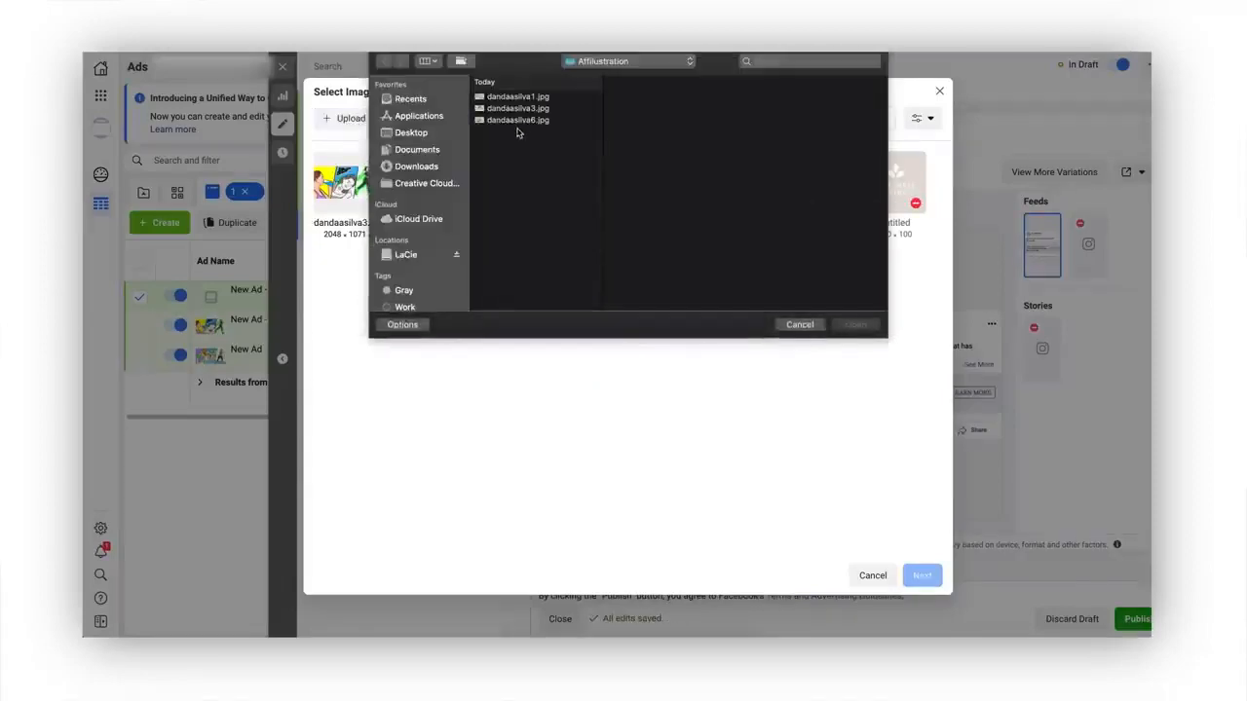
double_click(522, 121)
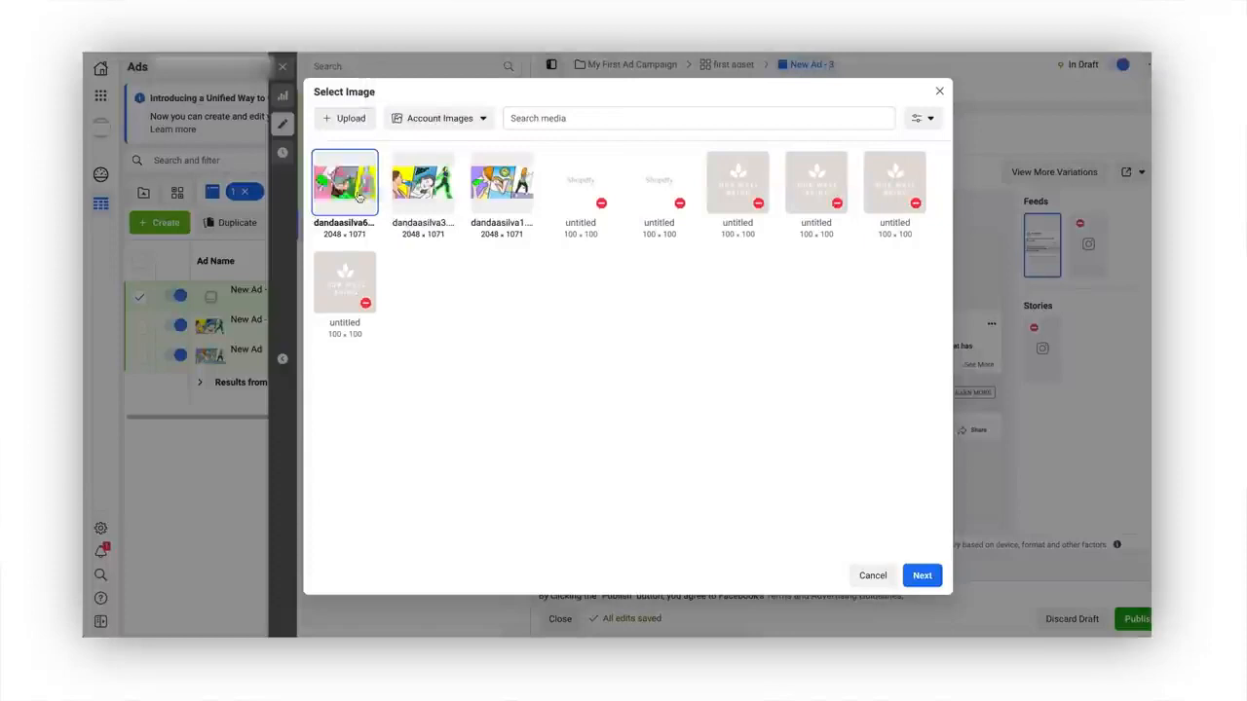
left_click(921, 575)
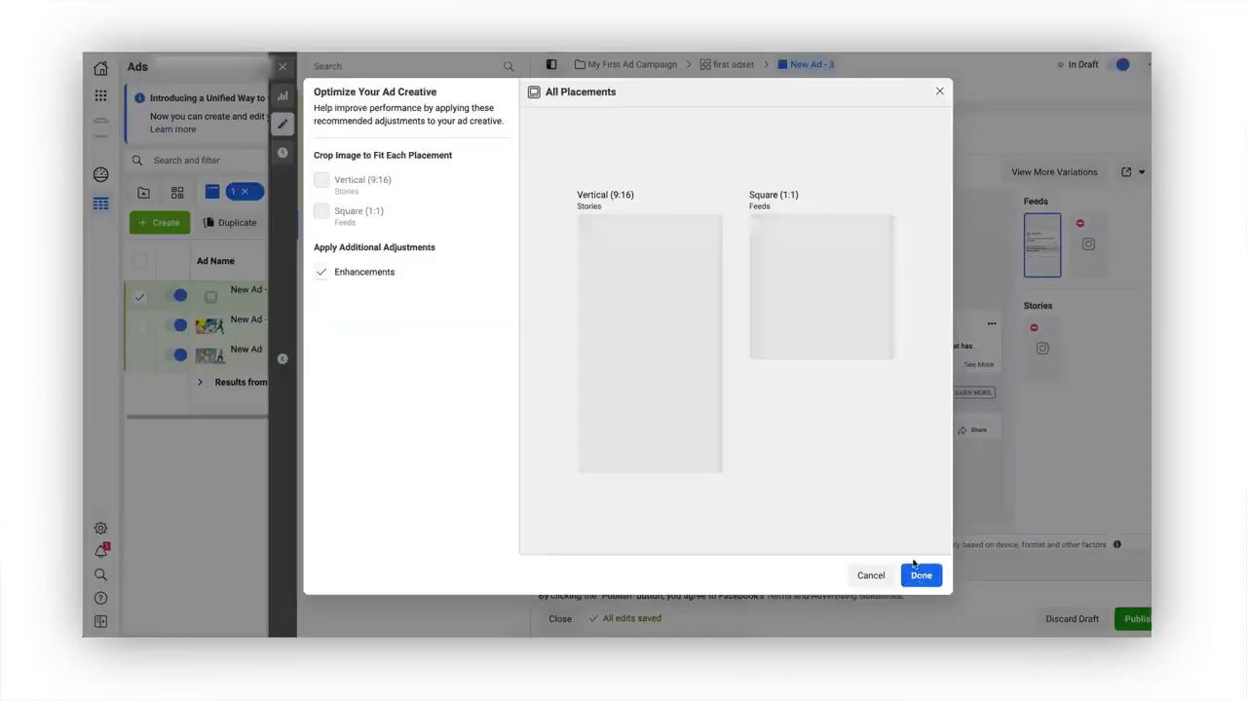
left_click(921, 576)
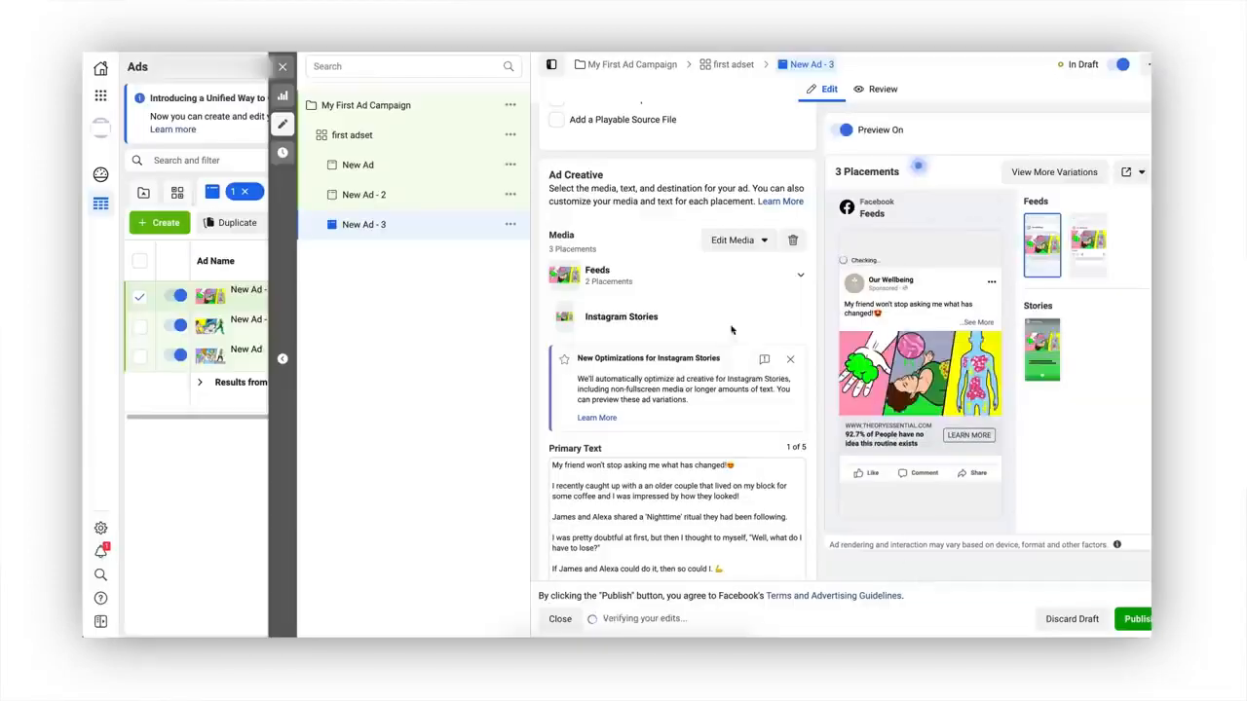
Compare the three ads' previews and review the media, primary text and headline of New Ad - 3
left_click(394, 168)
left_click(406, 199)
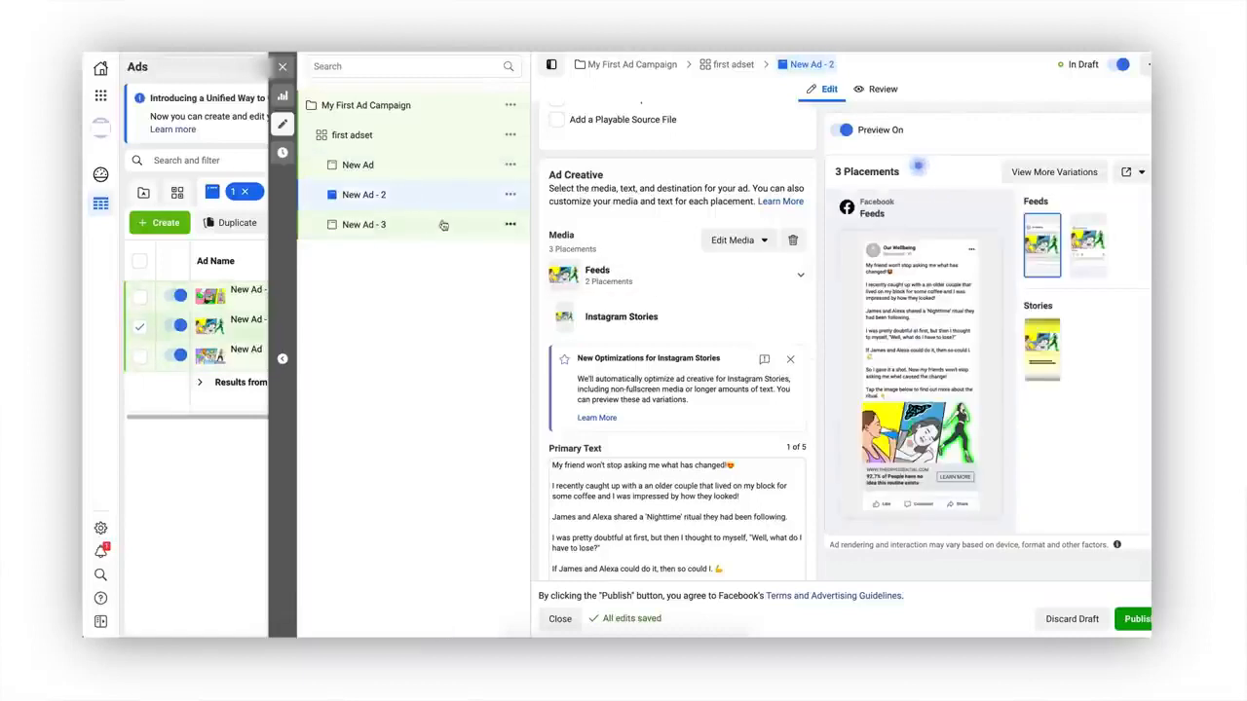
left_click(393, 225)
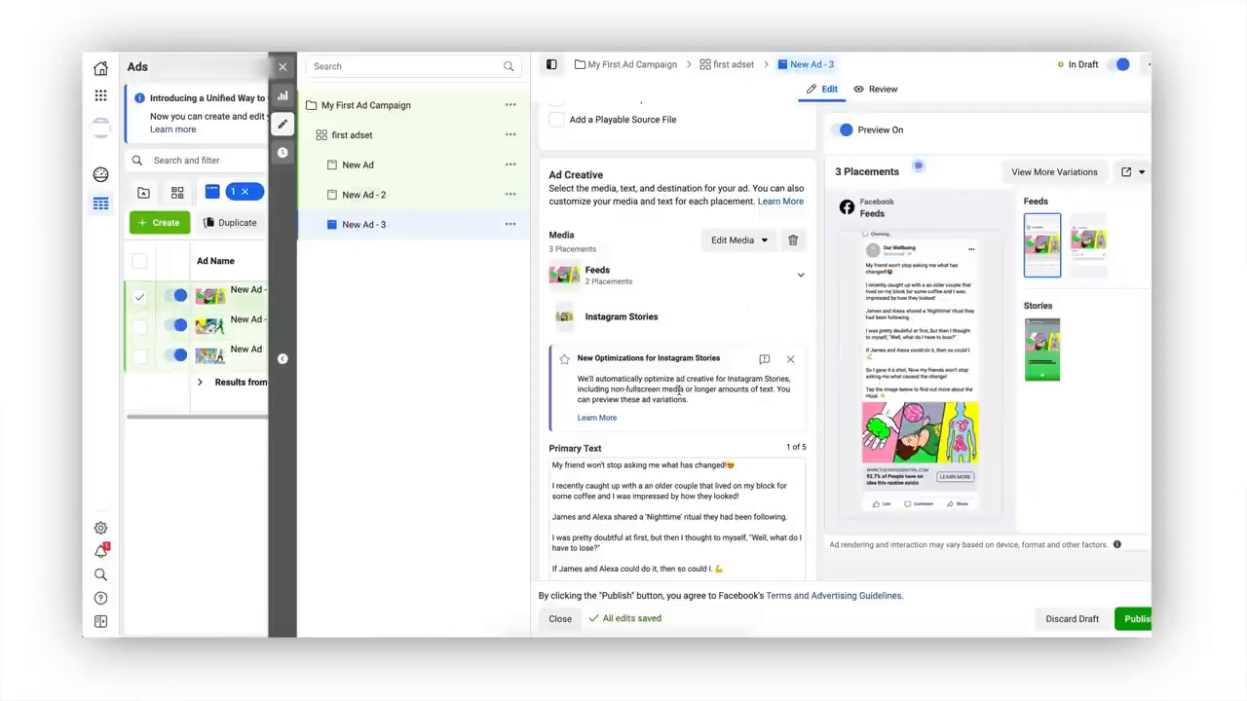
scroll(679, 394, "down", 5)
scroll(679, 393, "up", 5)
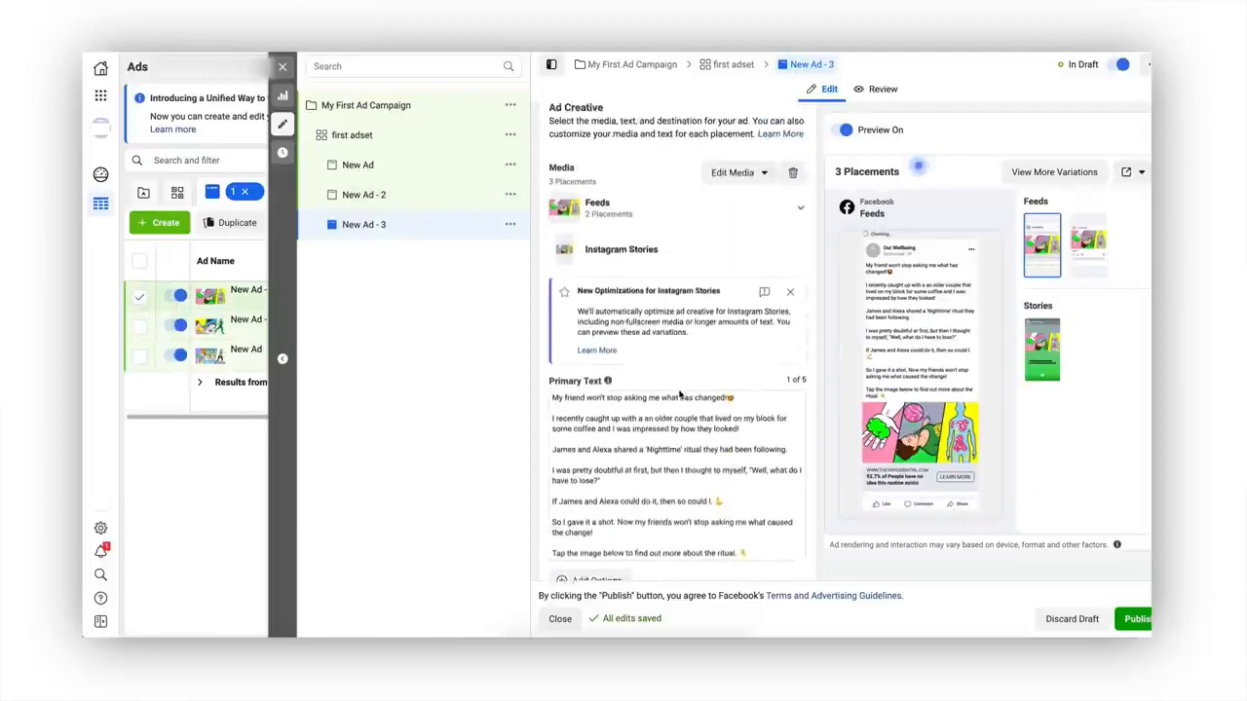
scroll(679, 390, "down", 3)
scroll(679, 389, "down", 3)
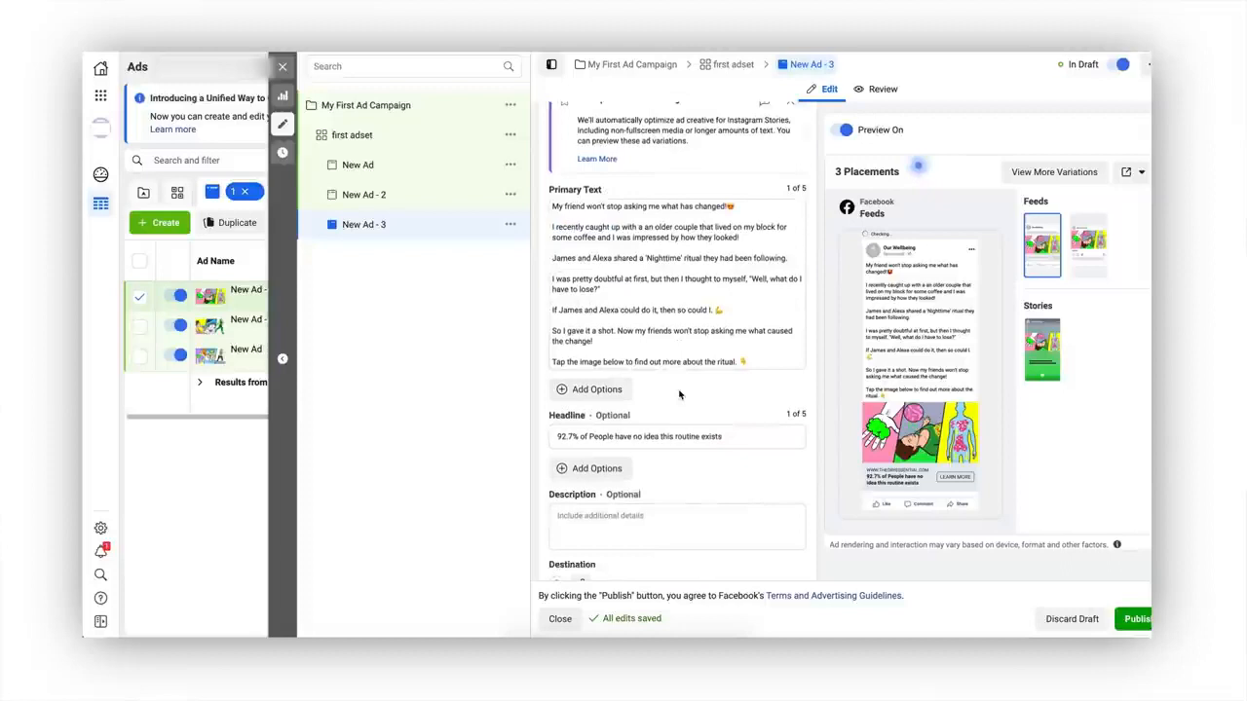
scroll(679, 389, "up", 3)
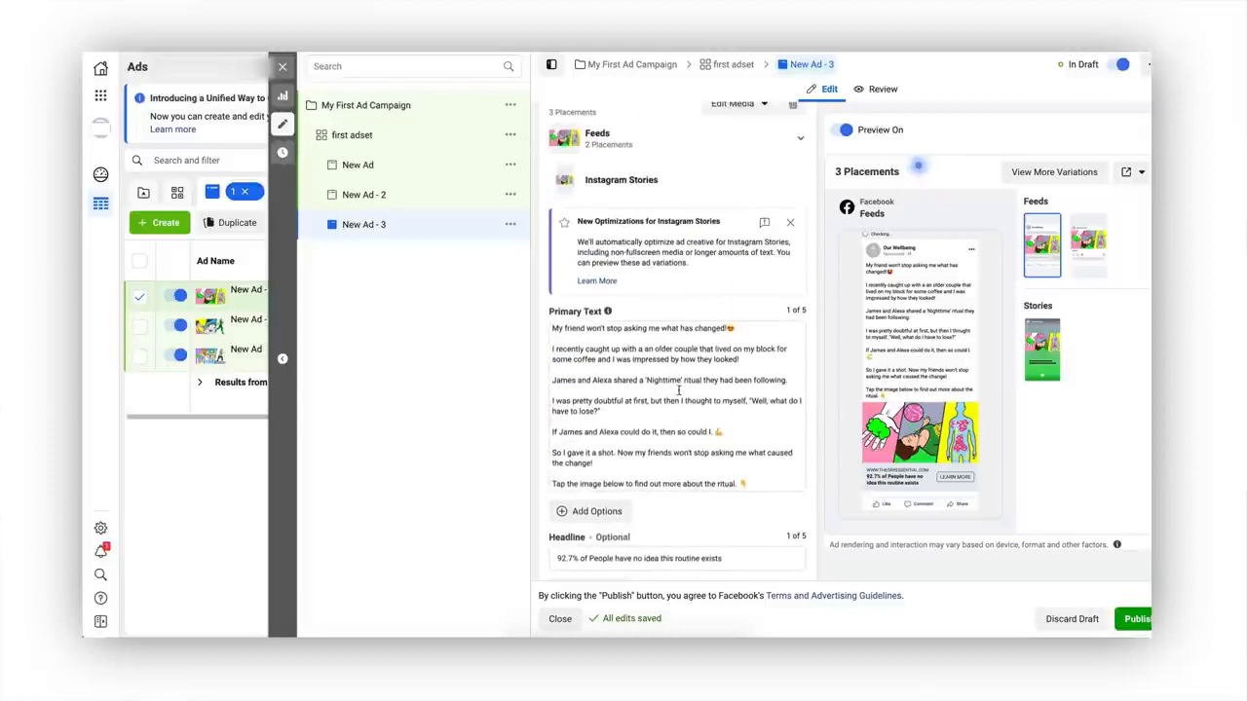